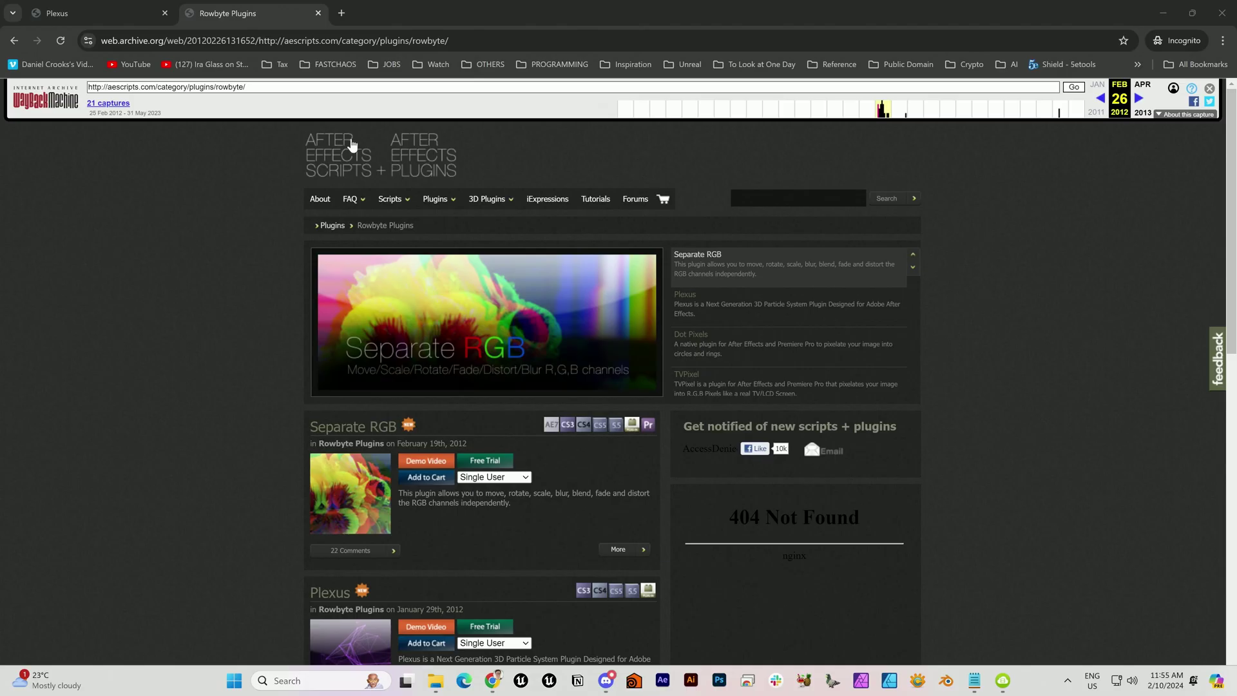
{"action": "scroll", "coordinate": [138, 281], "scroll_direction": "down", "scroll_amount": 5}
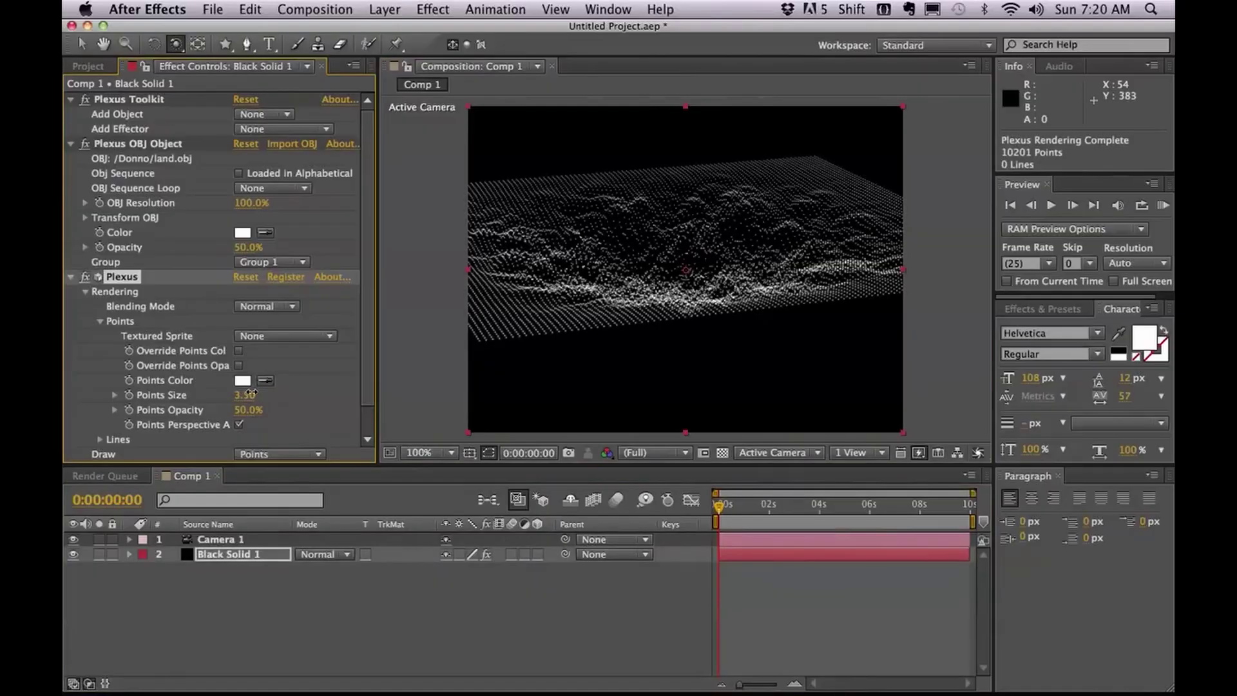
{"action": "left_click_drag", "start_coordinate": [619, 335], "coordinate": [753, 298]}
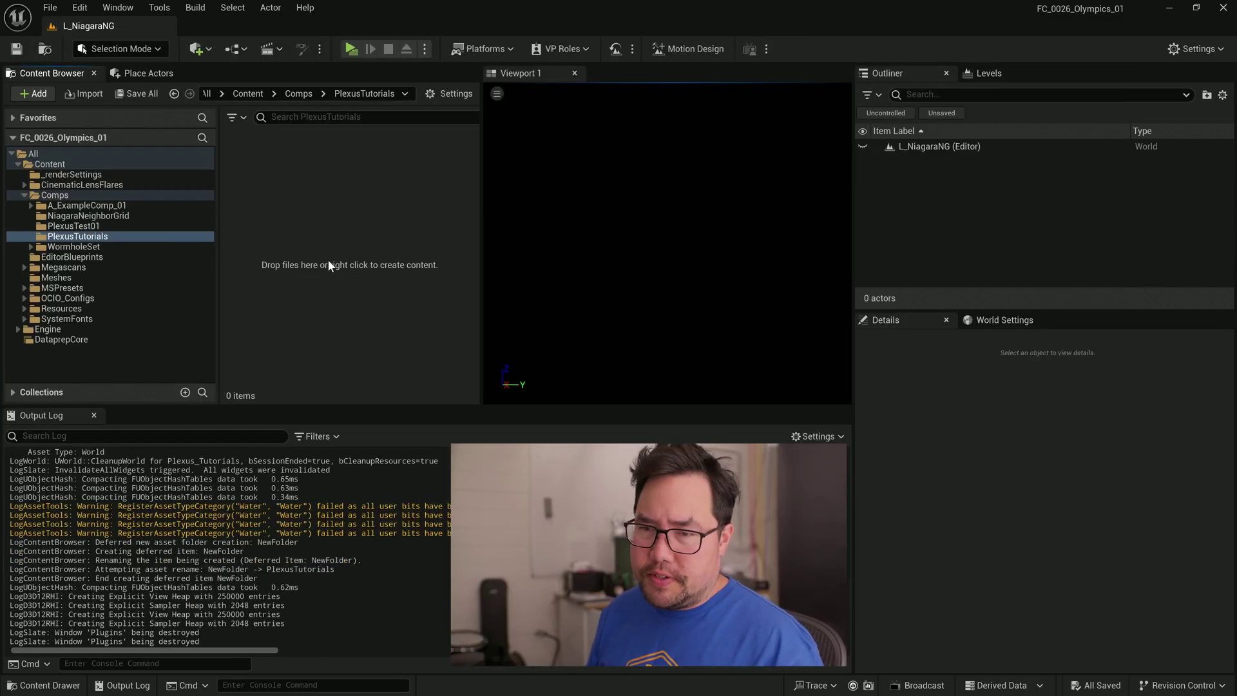
Step: Create a new level named L_NiagaraPlexus in the PlexusTutorials folder
{"action": "right_click", "coordinate": [327, 237]}
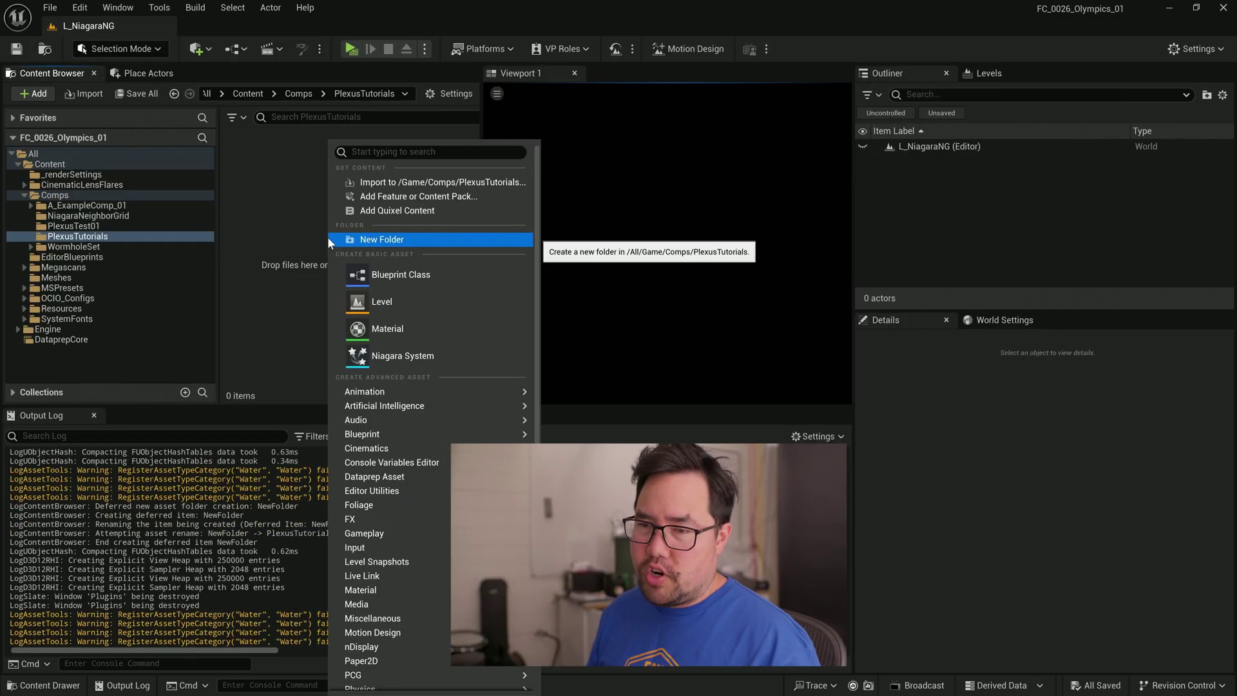
{"action": "left_click", "coordinate": [389, 304]}
{"action": "type", "text": "L_"}
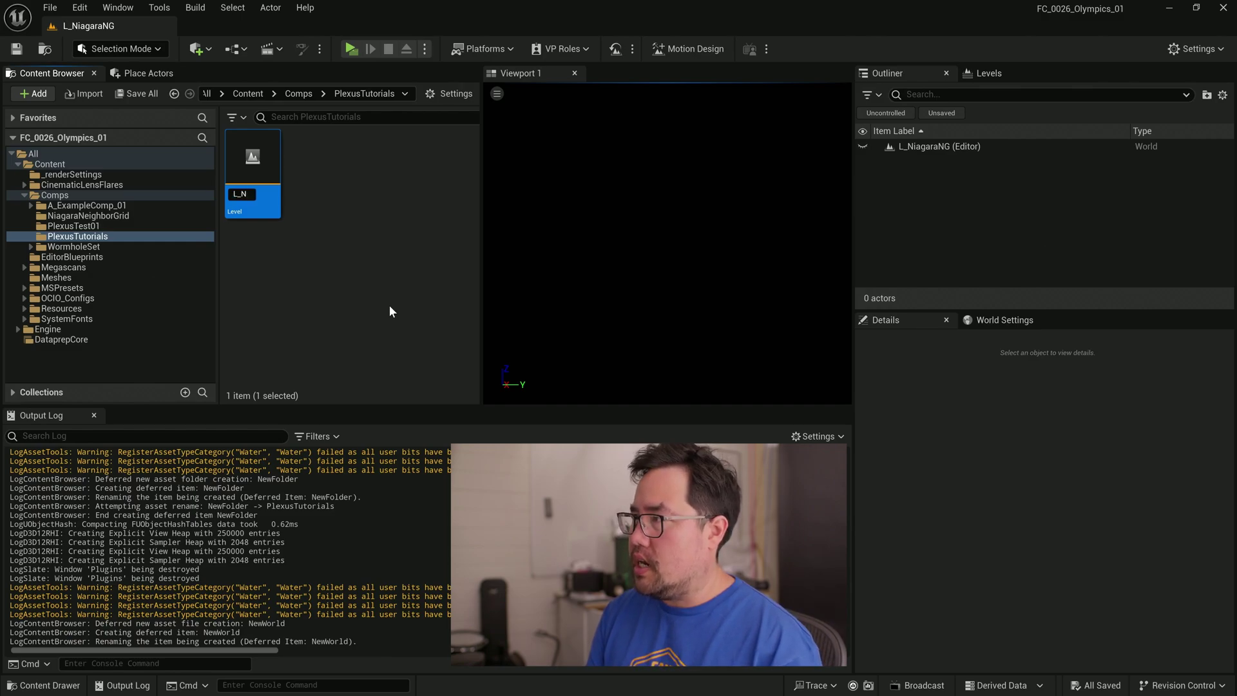
{"action": "type", "text": "Niagara"}
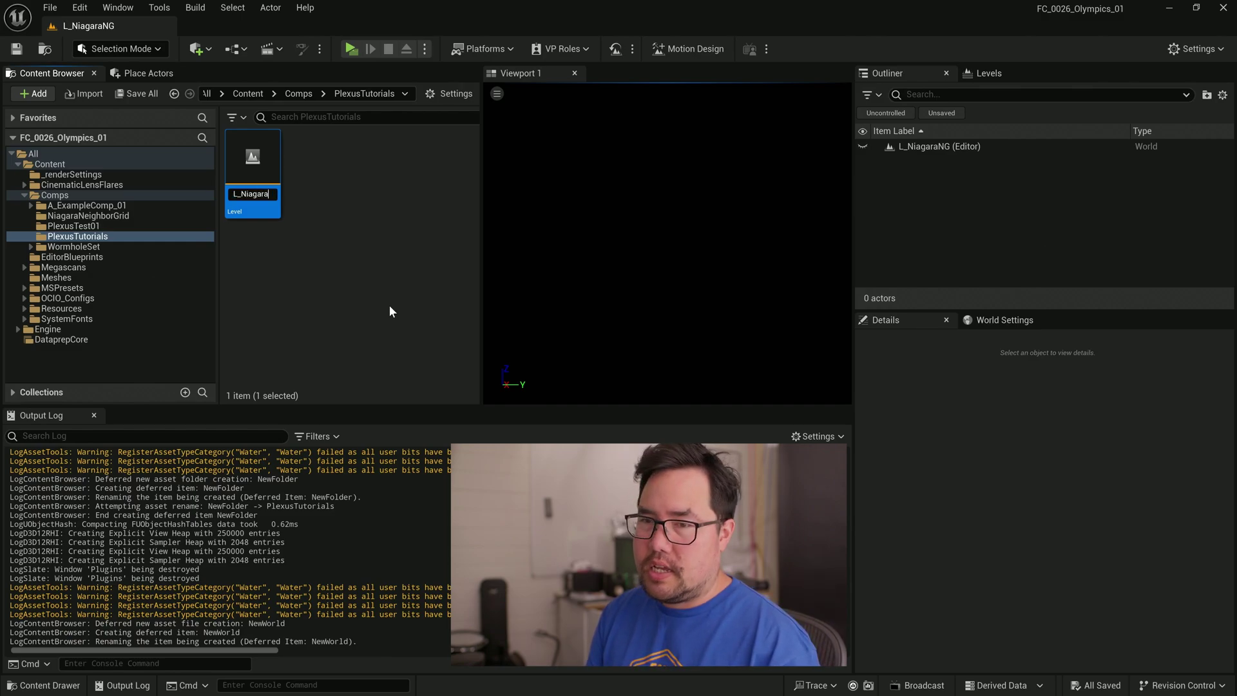
{"action": "type", "text": "Plexus"}
{"action": "key", "text": "Return"}
Step: Create a Niagara System based on the RibbonLinkOrder emitter in the PlexusTutorials folder and name it NS_NiagaraPlexus
{"action": "right_click", "coordinate": [328, 141]}
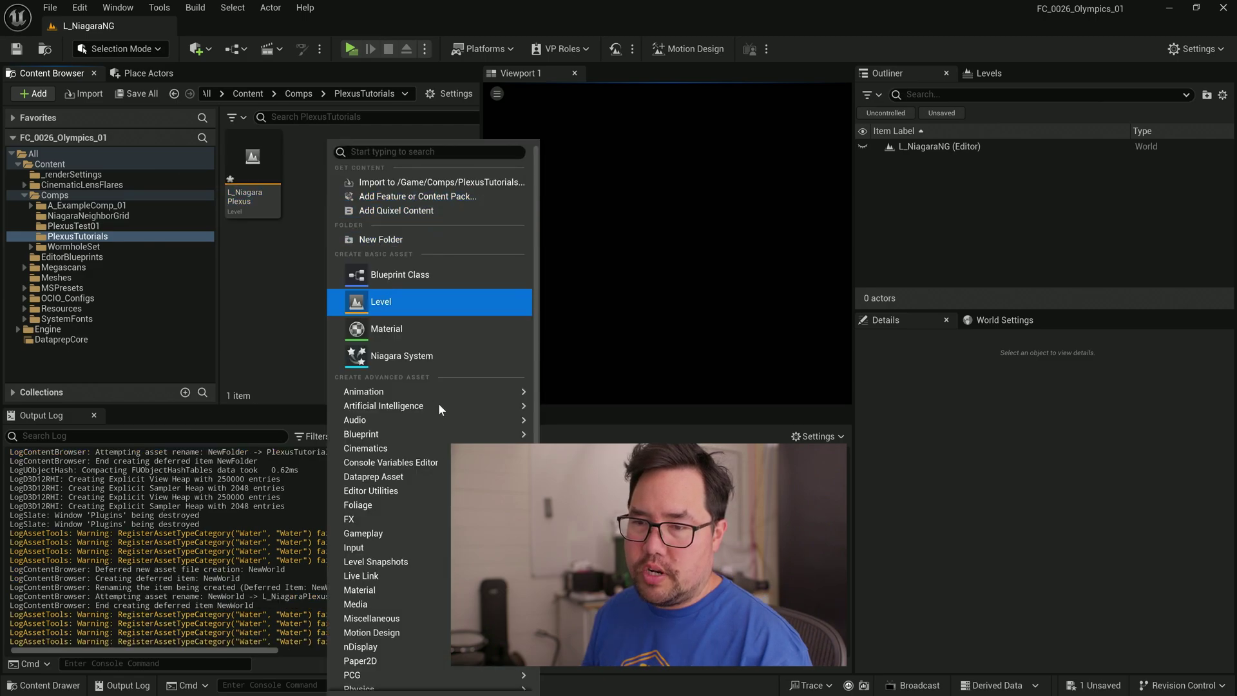
{"action": "left_click", "coordinate": [421, 362]}
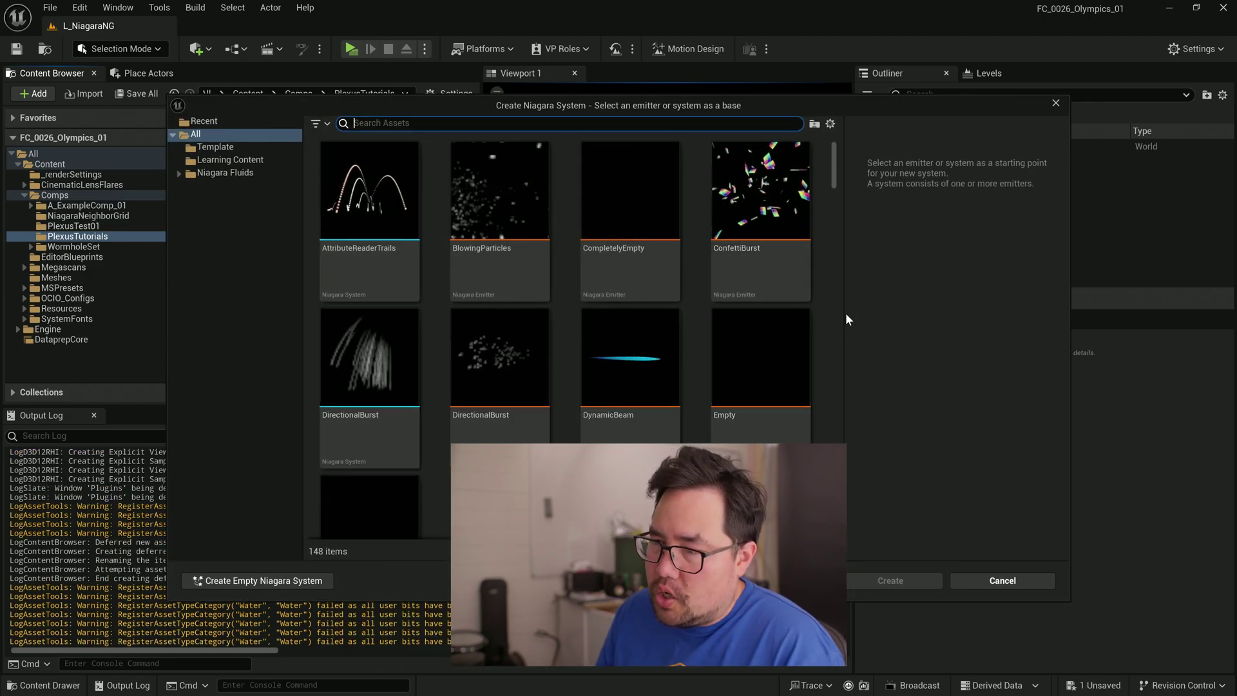
{"action": "scroll", "coordinate": [834, 331], "scroll_direction": "down", "scroll_amount": 15}
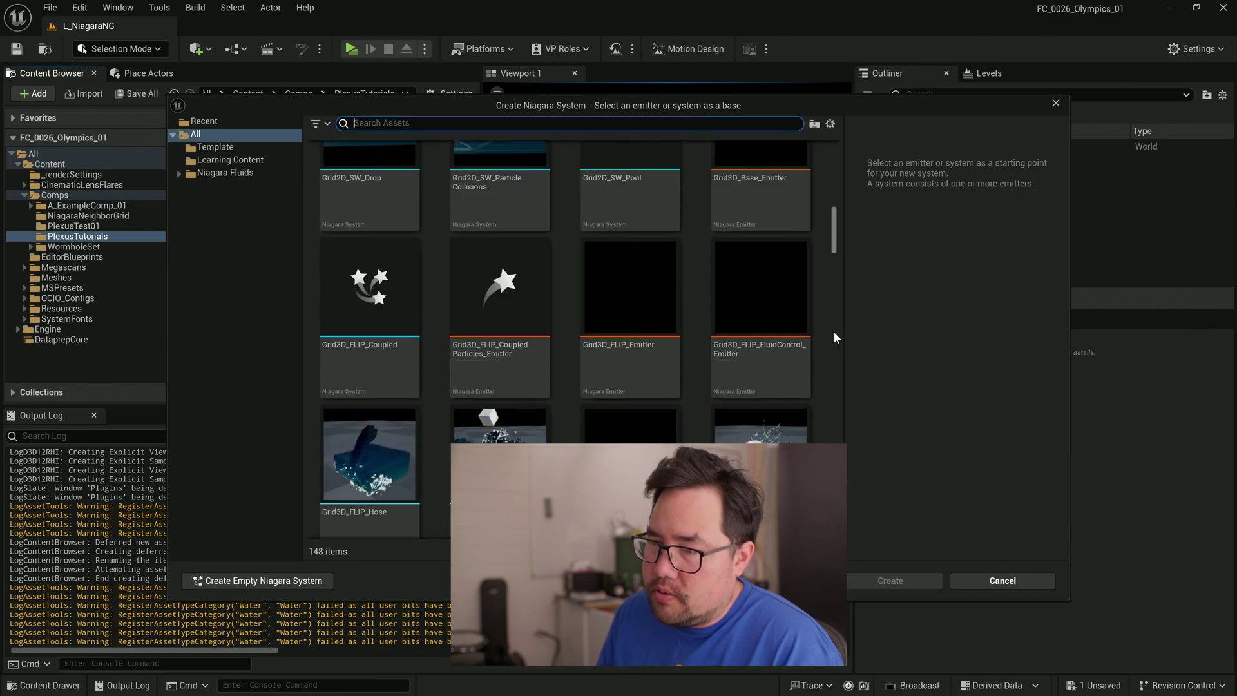
{"action": "scroll", "coordinate": [834, 331], "scroll_direction": "down", "scroll_amount": 12}
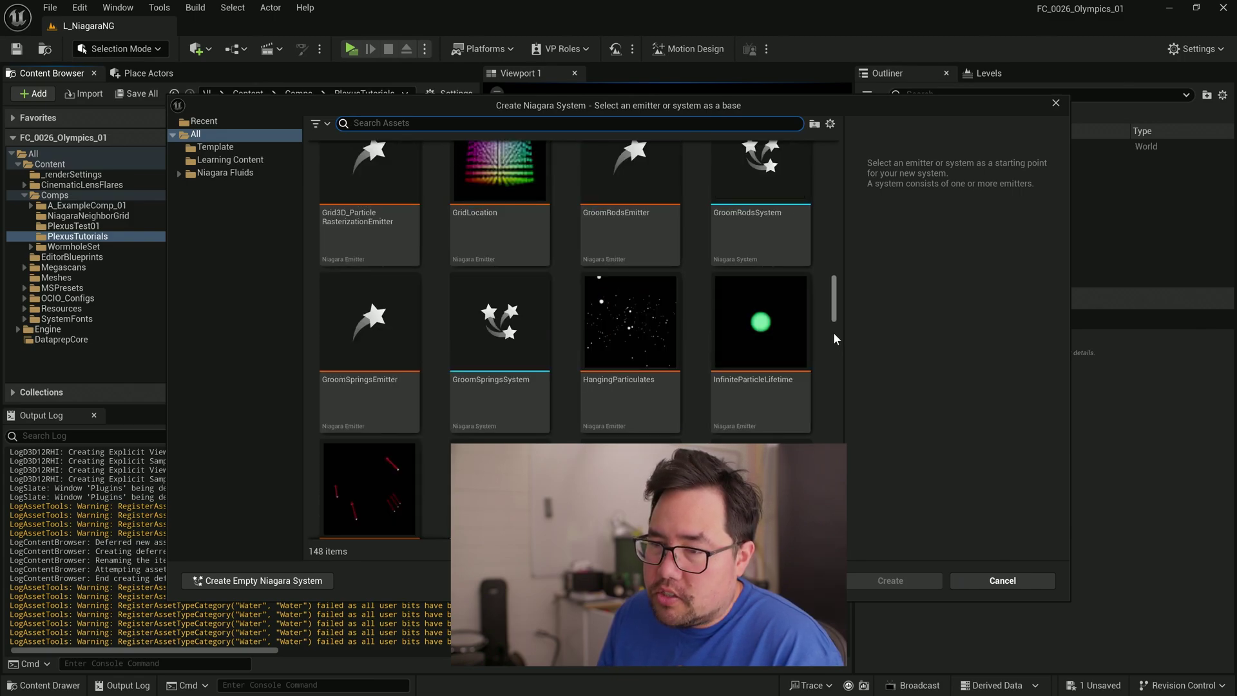
{"action": "scroll", "coordinate": [831, 351], "scroll_direction": "down", "scroll_amount": 12}
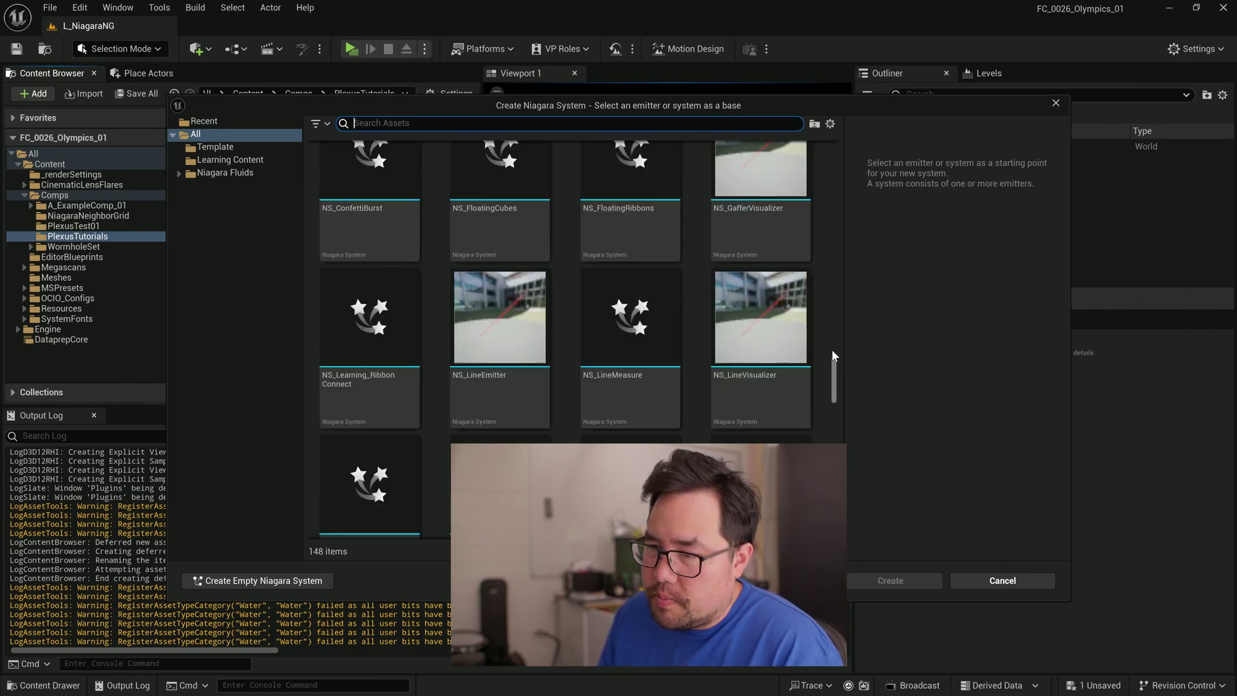
{"action": "scroll", "coordinate": [832, 350], "scroll_direction": "down", "scroll_amount": 10}
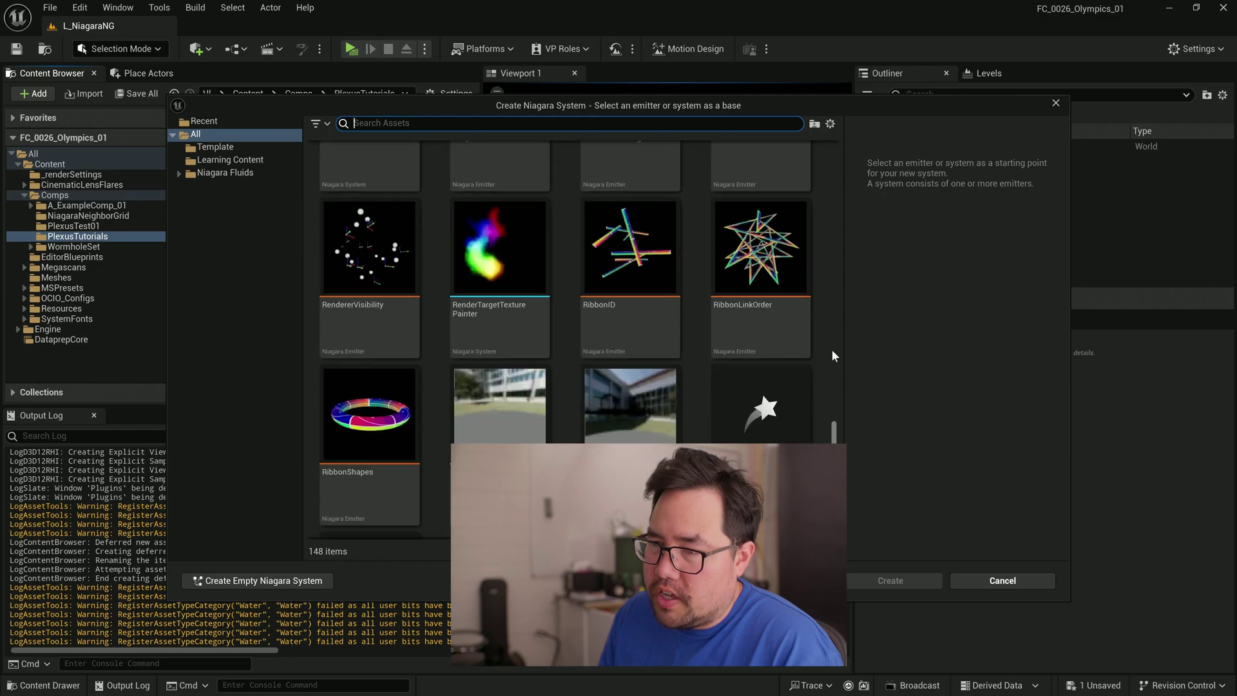
{"action": "left_click", "coordinate": [766, 319]}
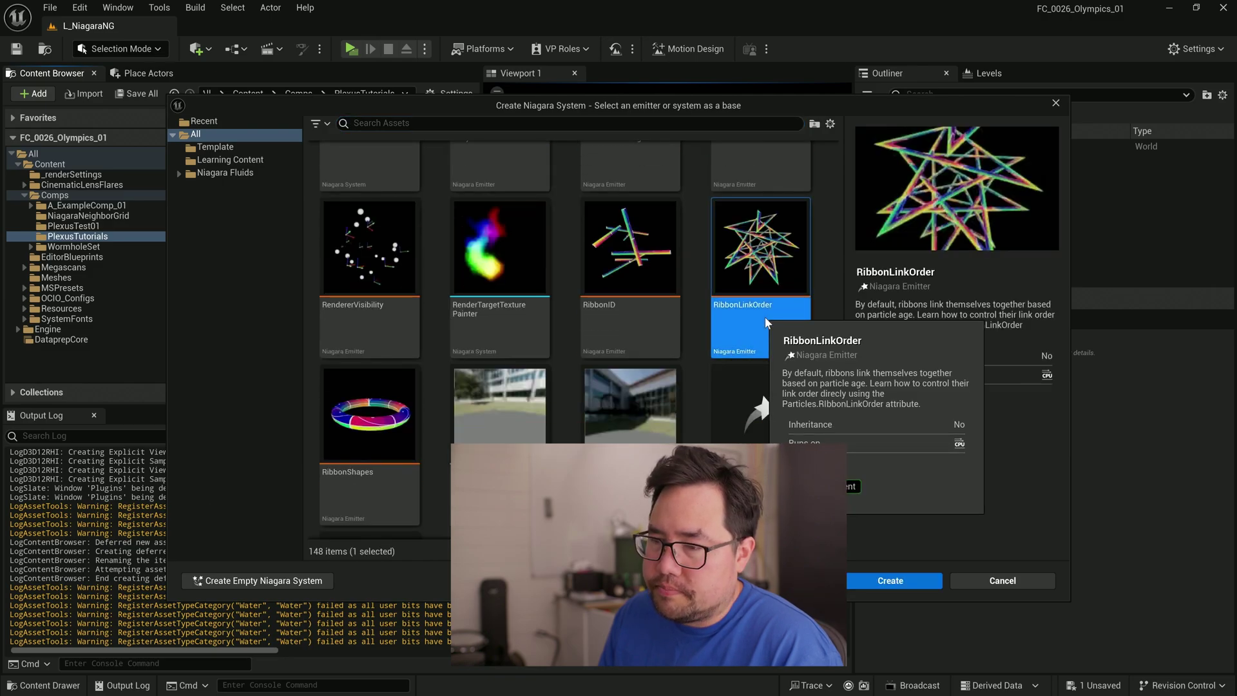
{"action": "left_click", "coordinate": [905, 582]}
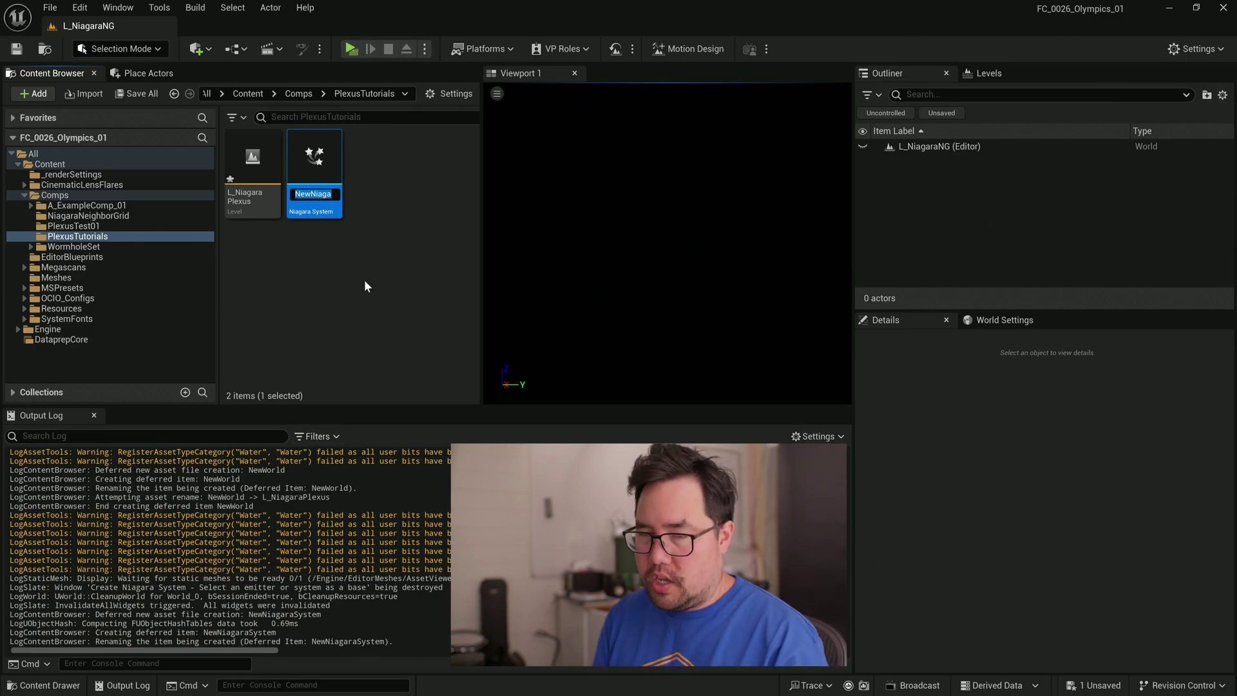
{"action": "type", "text": "NS_NiagaraP"}
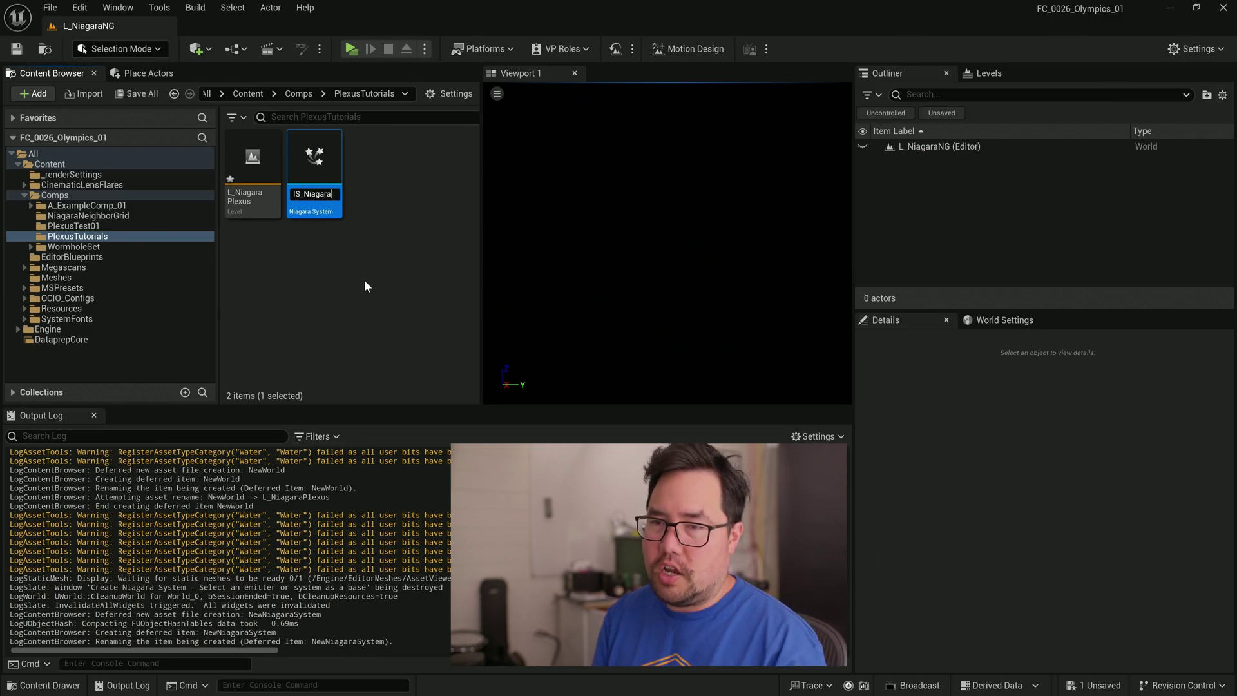
{"action": "type", "text": "lexus"}
{"action": "key", "text": "Return"}
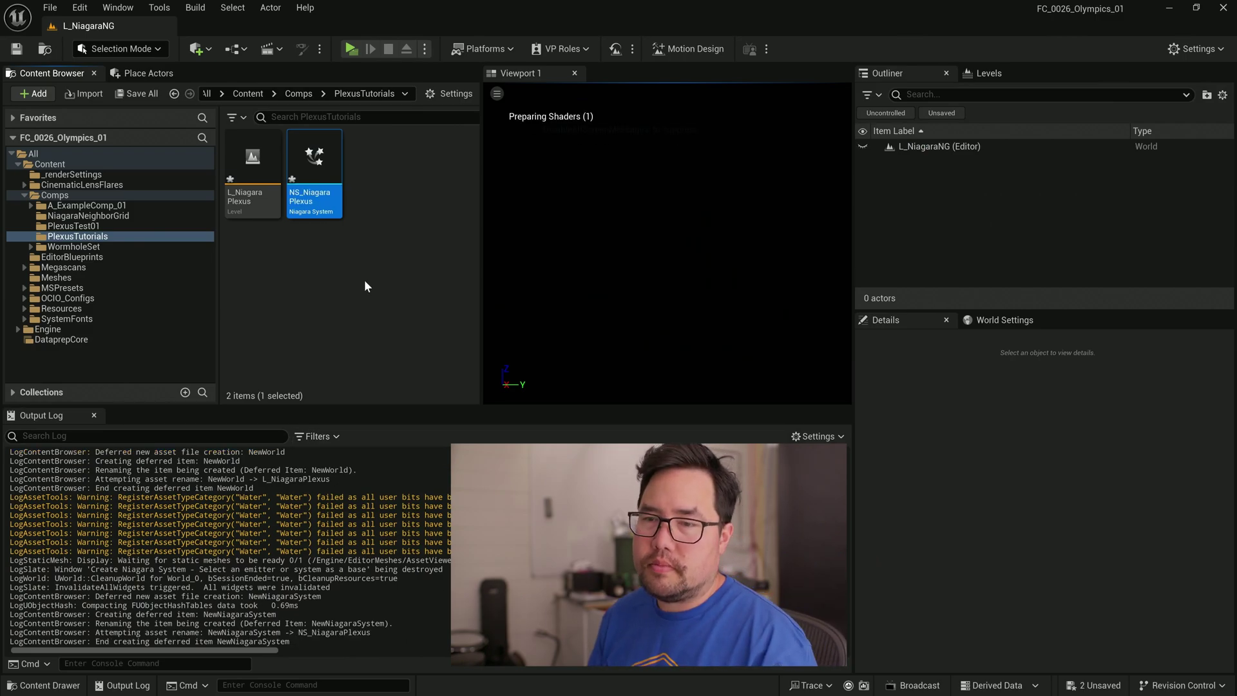
Step: Create a material named M_SimpleParticleColor in the PlexusTutorials folder and save all the new assets
{"action": "right_click", "coordinate": [399, 183]}
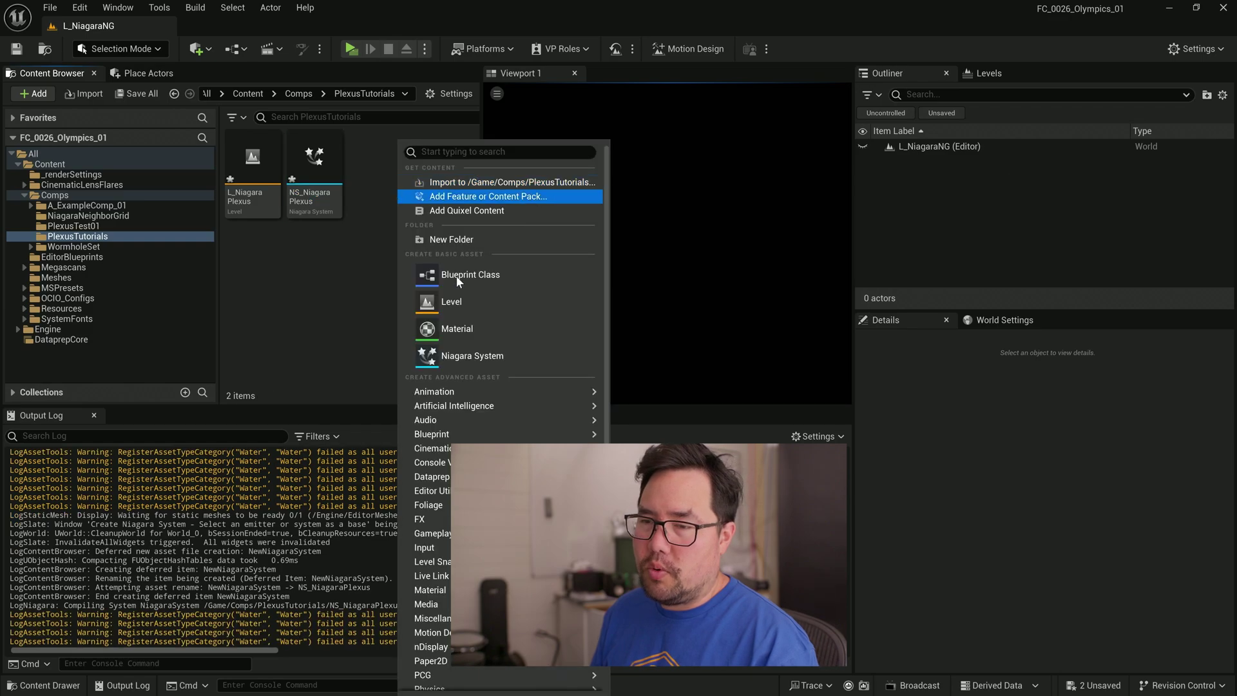
{"action": "left_click", "coordinate": [467, 335]}
{"action": "type", "text": "M_S"}
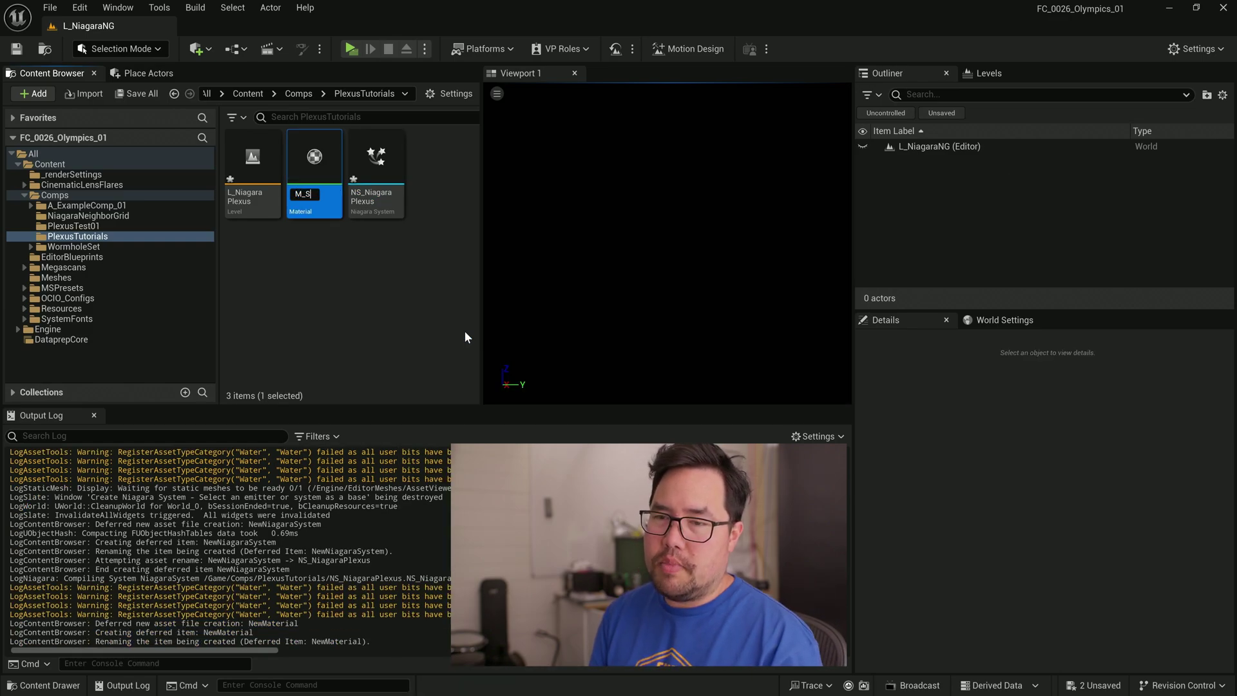
{"action": "type", "text": "impleParticle"}
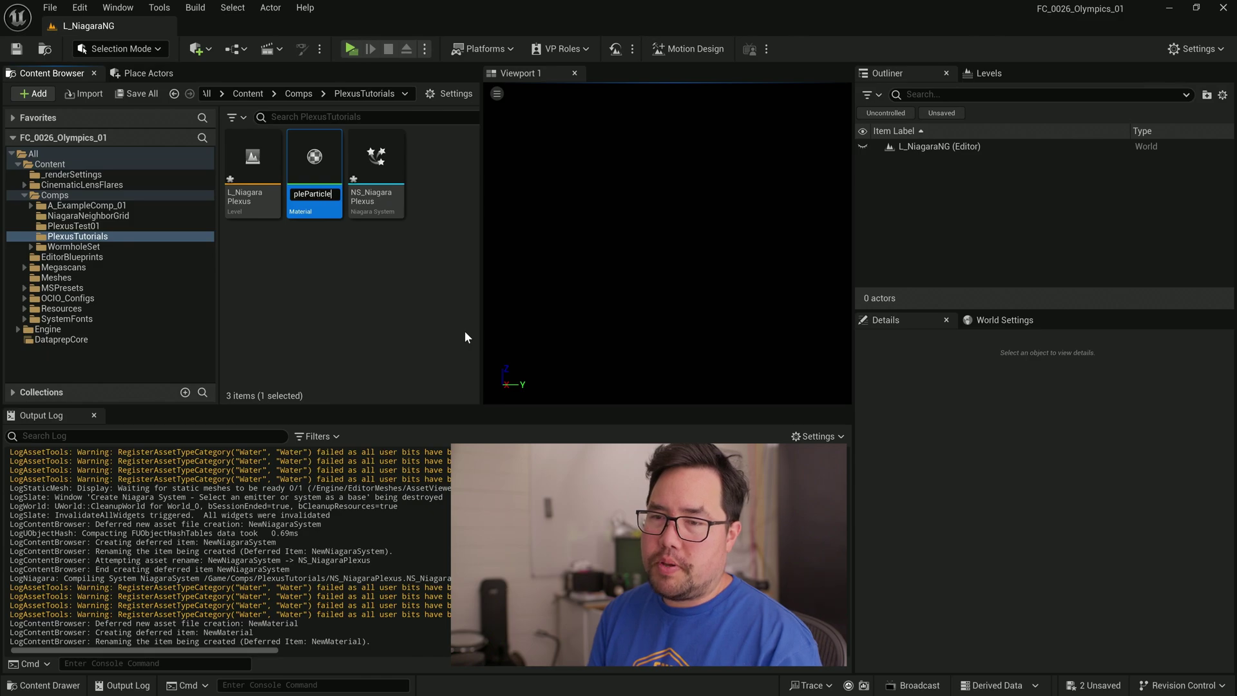
{"action": "type", "text": "Colour"}
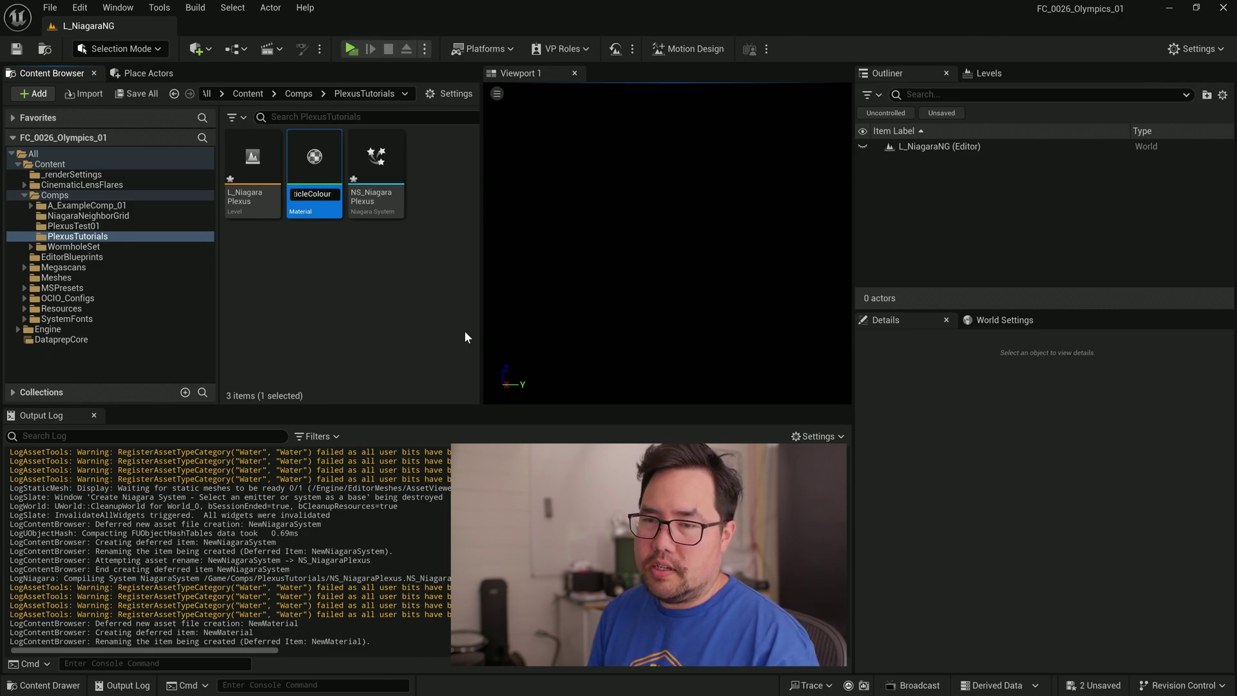
{"action": "key", "text": "Return"}
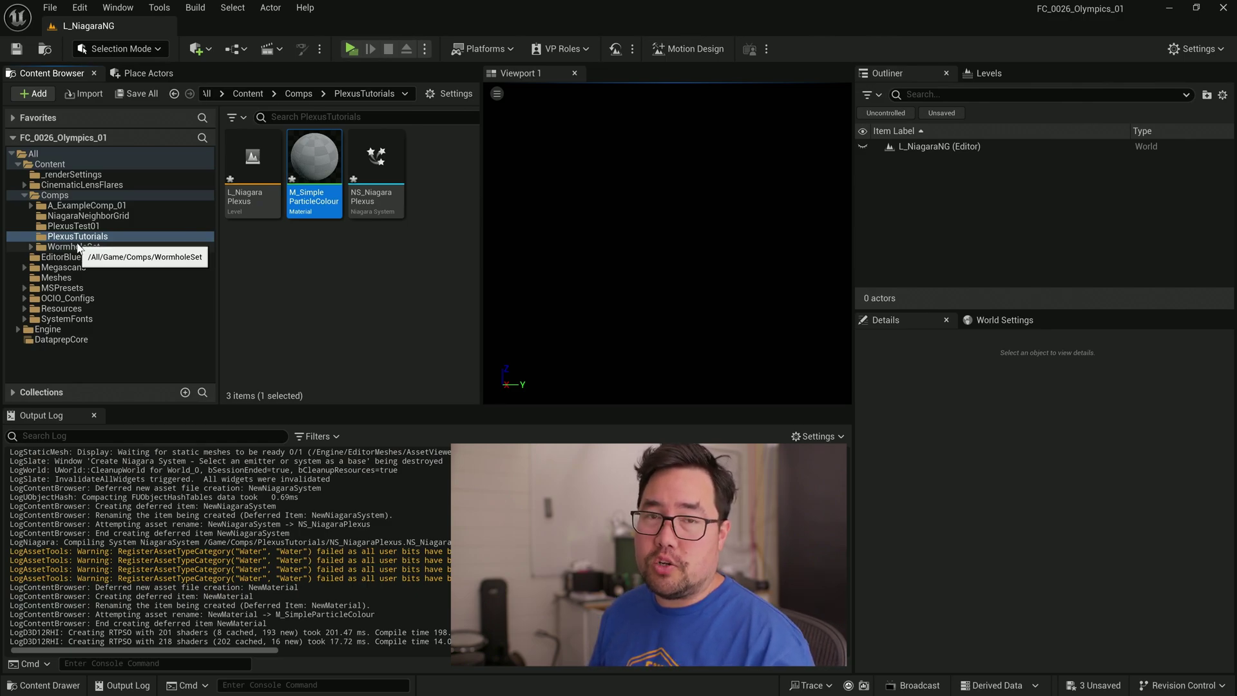
{"action": "left_click", "coordinate": [370, 291]}
{"action": "key", "text": "ctrl+shift+s"}
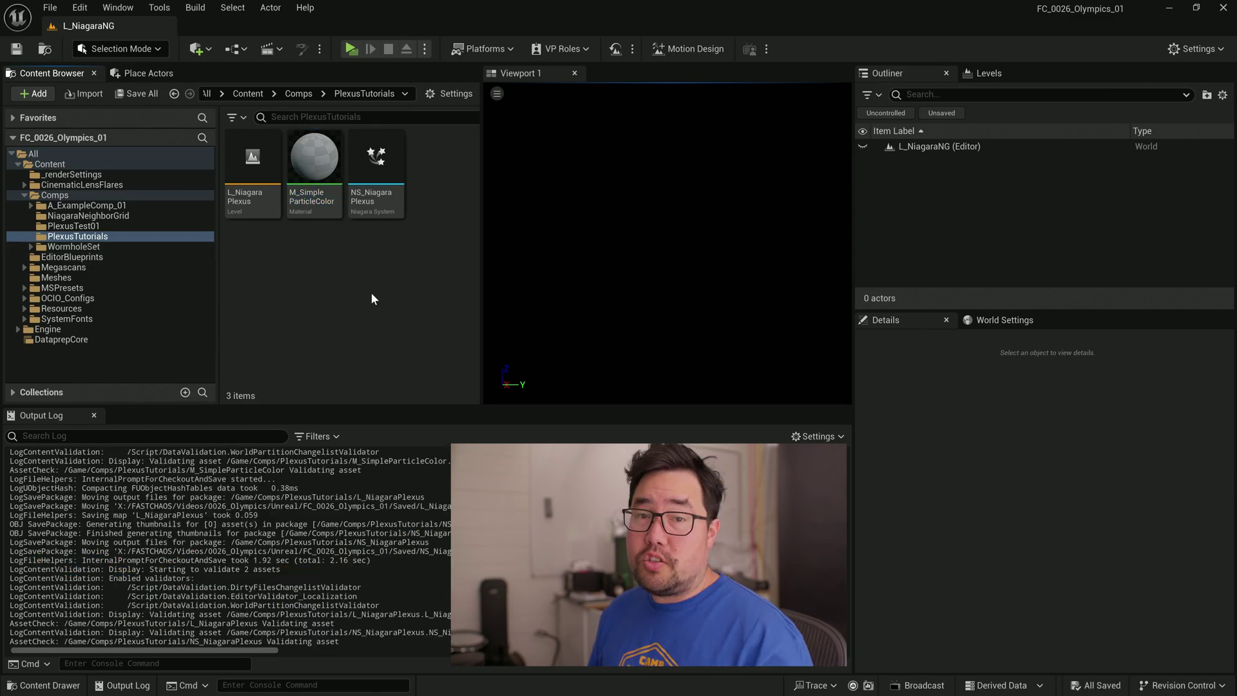
Step: In the M_SimpleParticleColor material graph, add a Particle Color node and connect its RGB output to Base Color
{"action": "double_click", "coordinate": [315, 166]}
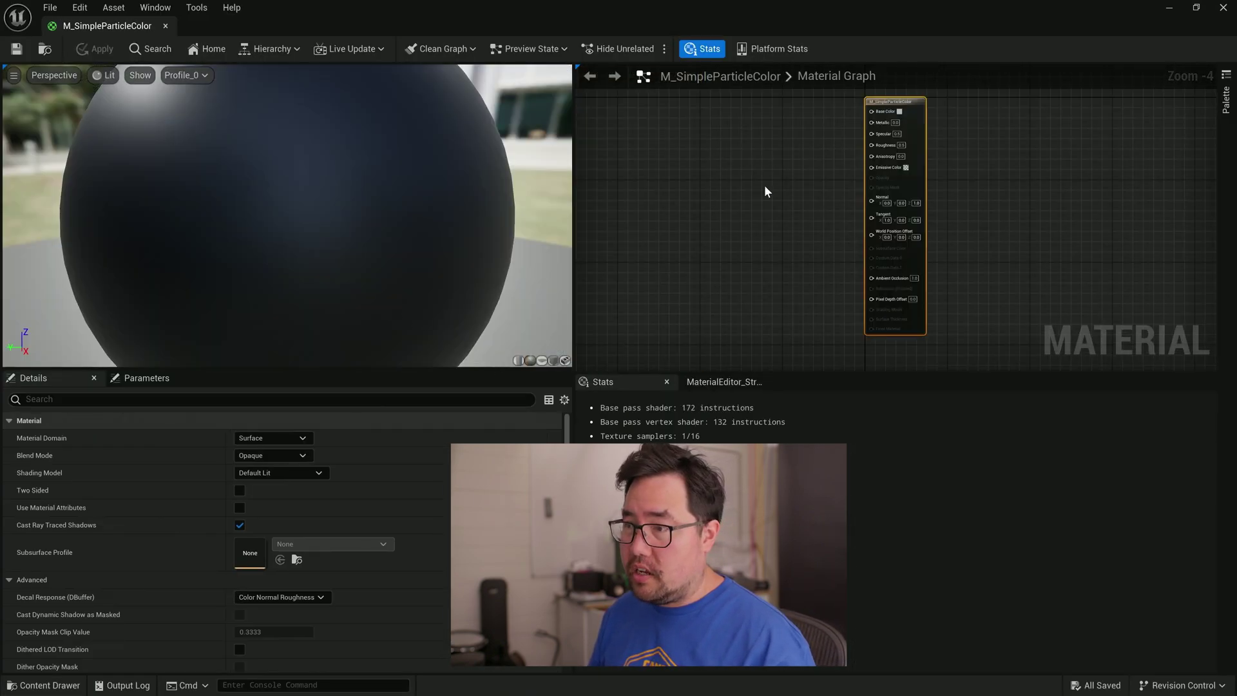
{"action": "right_click_drag", "start_coordinate": [766, 192], "coordinate": [752, 219]}
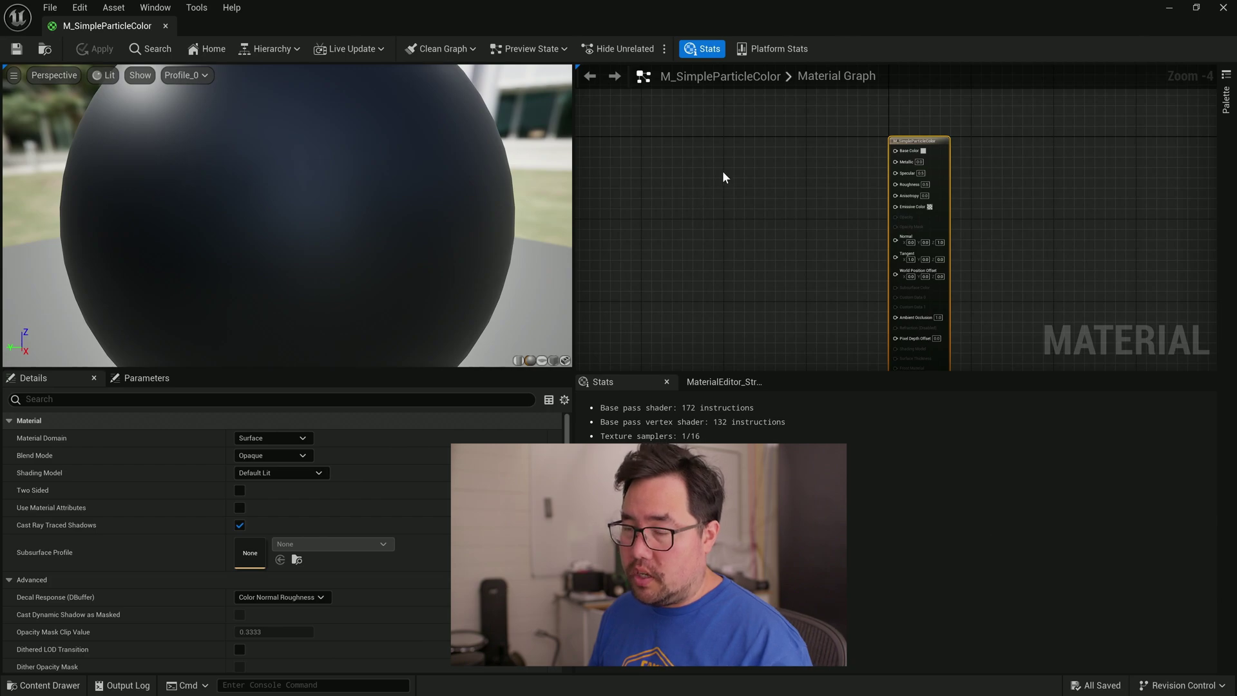
{"action": "right_click_drag", "start_coordinate": [714, 163], "coordinate": [704, 158]}
{"action": "right_click", "coordinate": [705, 158]}
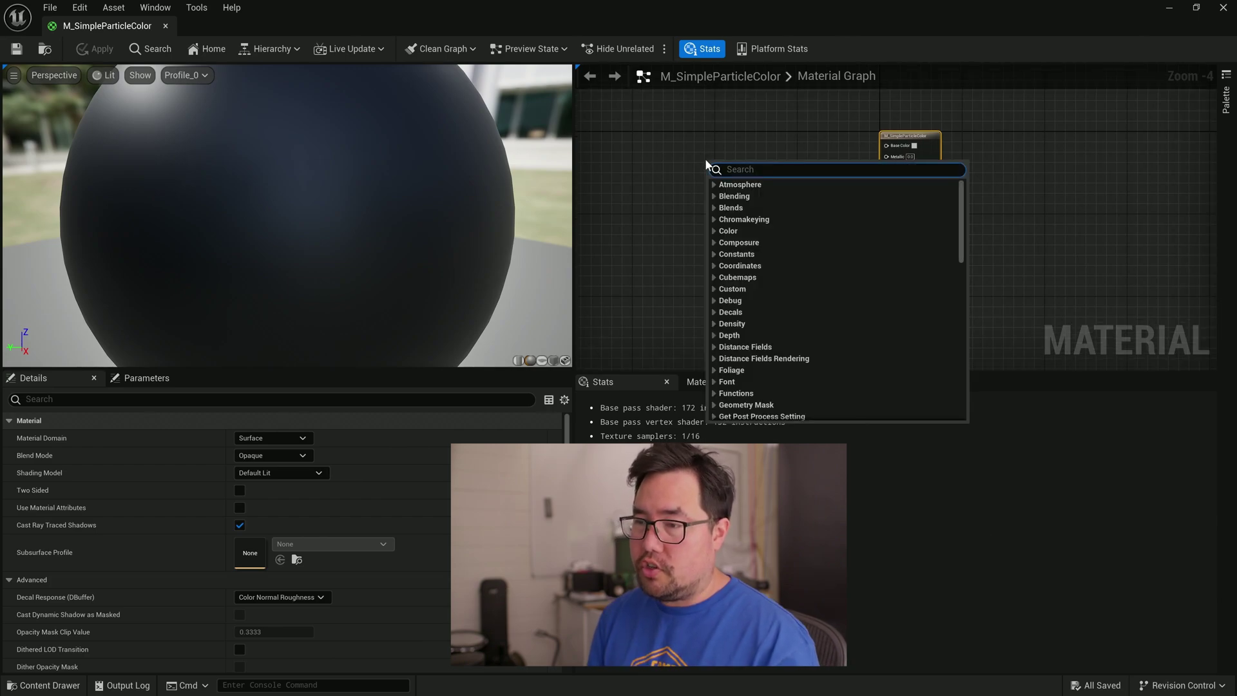
{"action": "type", "text": "particl"}
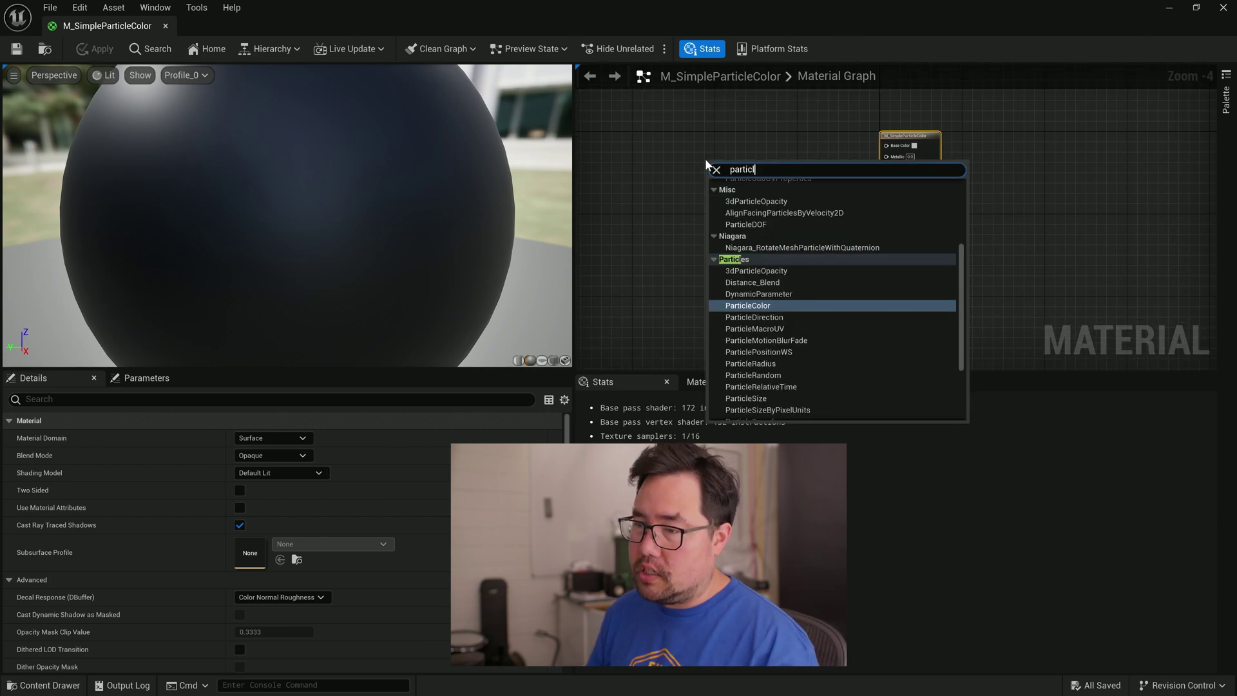
{"action": "left_click", "coordinate": [757, 306]}
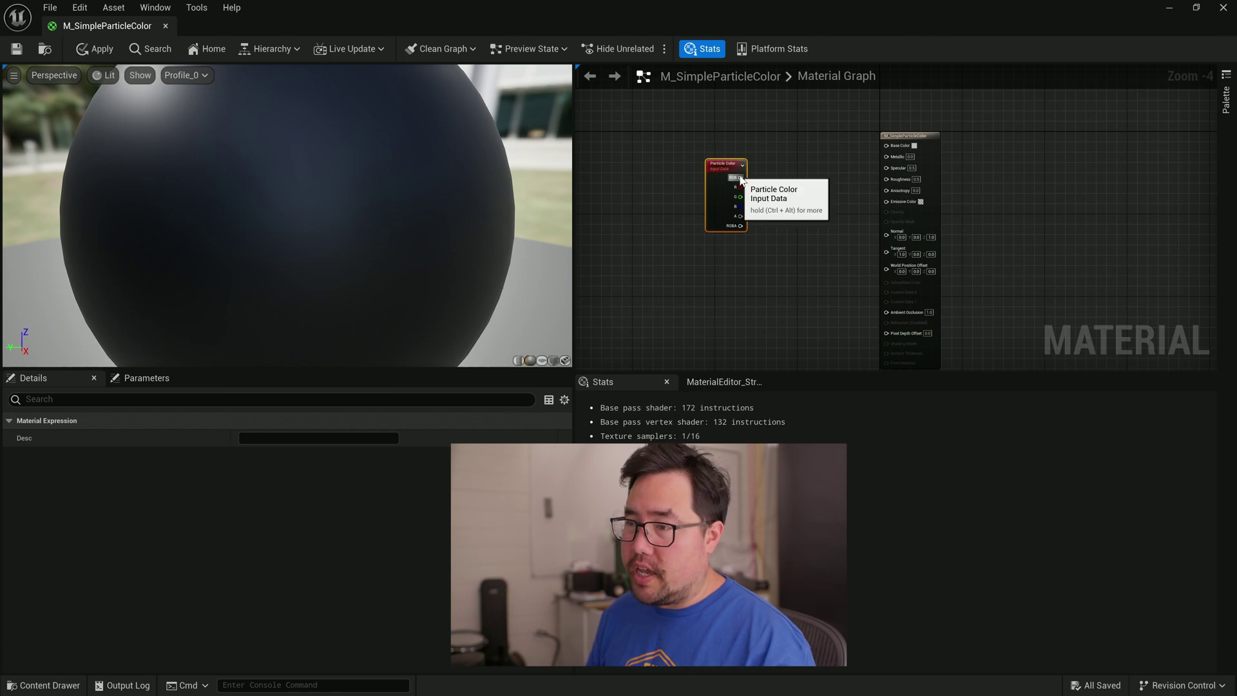
{"action": "left_click_drag", "start_coordinate": [741, 177], "coordinate": [902, 143]}
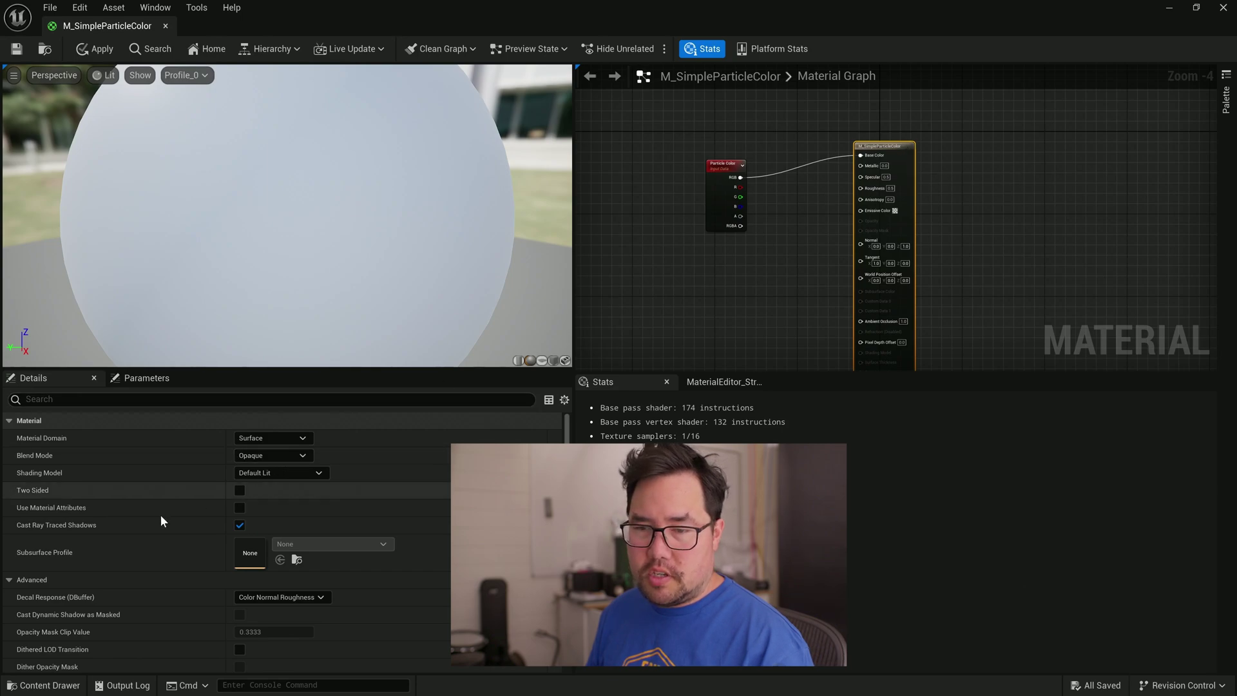
Step: Enable the material's usage with mesh particles, Niagara sprites, Niagara ribbons and Niagara mesh particles, and apply, save and close the material
{"action": "scroll", "coordinate": [105, 545], "scroll_direction": "down", "scroll_amount": 10}
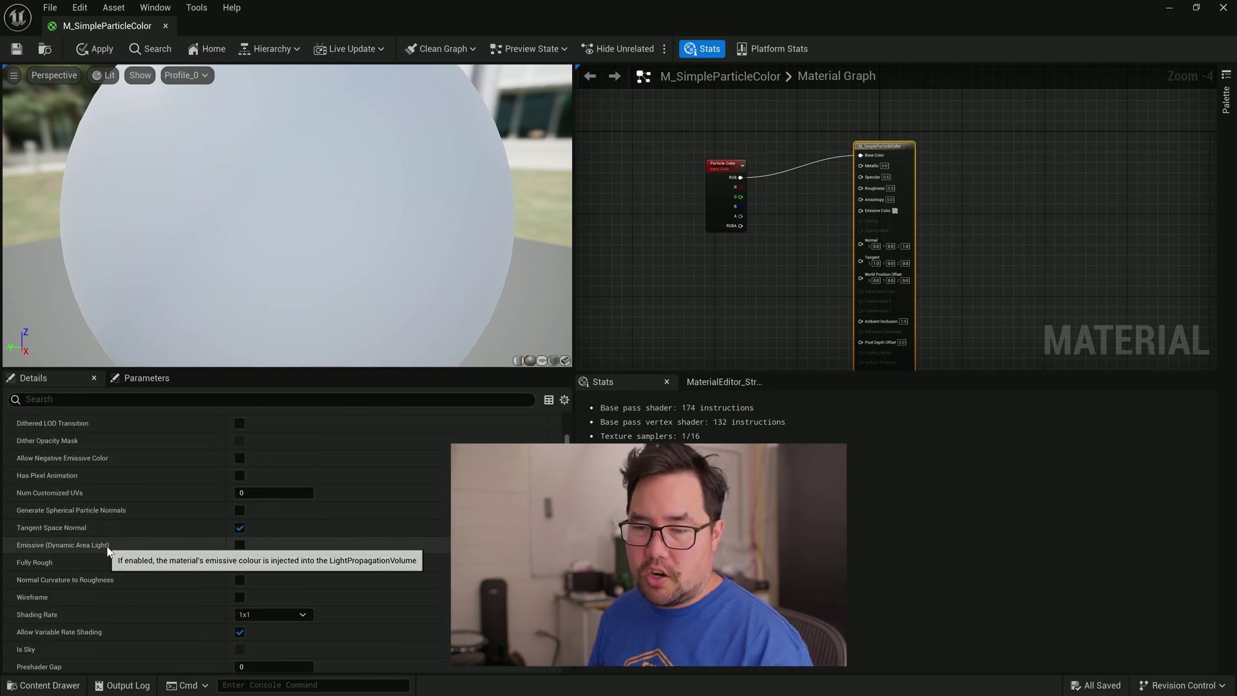
{"action": "scroll", "coordinate": [107, 547], "scroll_direction": "down", "scroll_amount": 15}
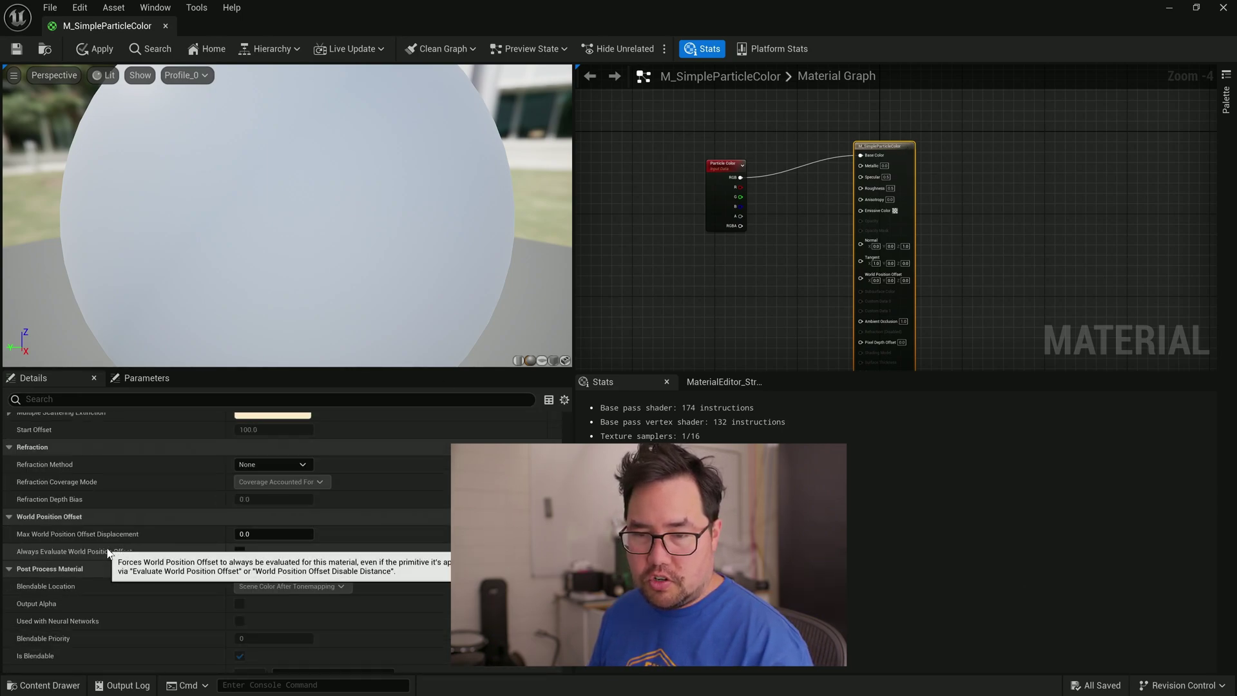
{"action": "scroll", "coordinate": [106, 547], "scroll_direction": "down", "scroll_amount": 12}
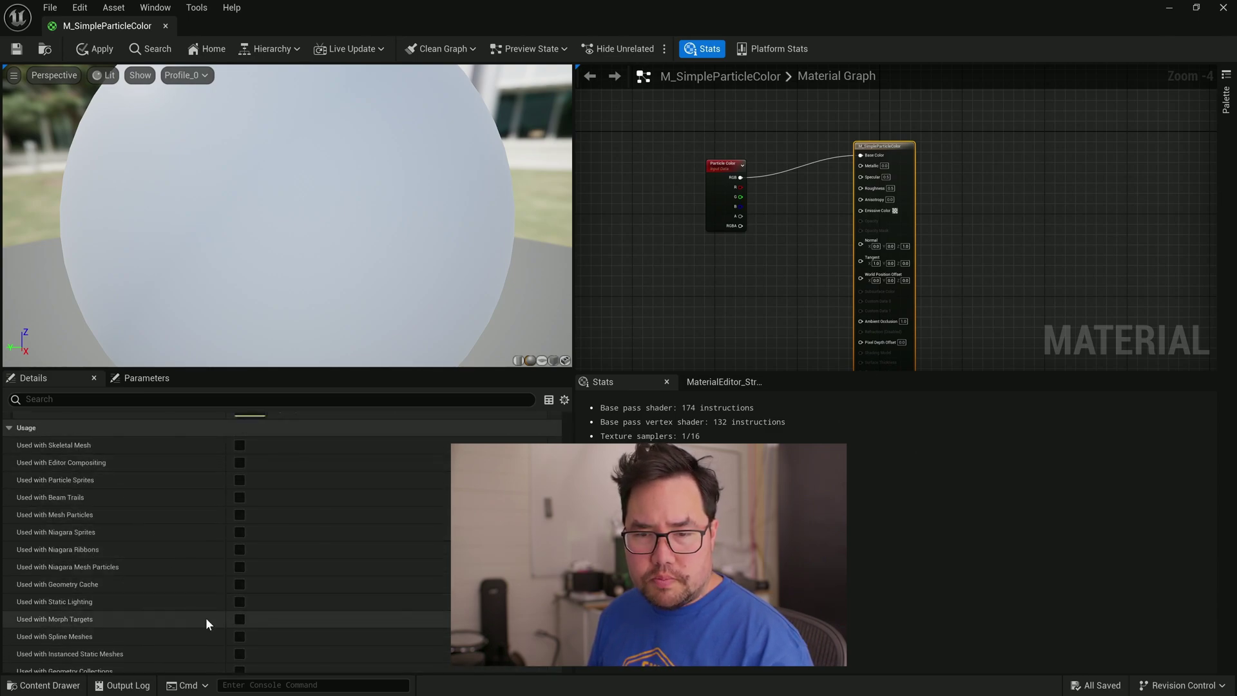
{"action": "left_click", "coordinate": [239, 515]}
{"action": "left_click", "coordinate": [239, 532]}
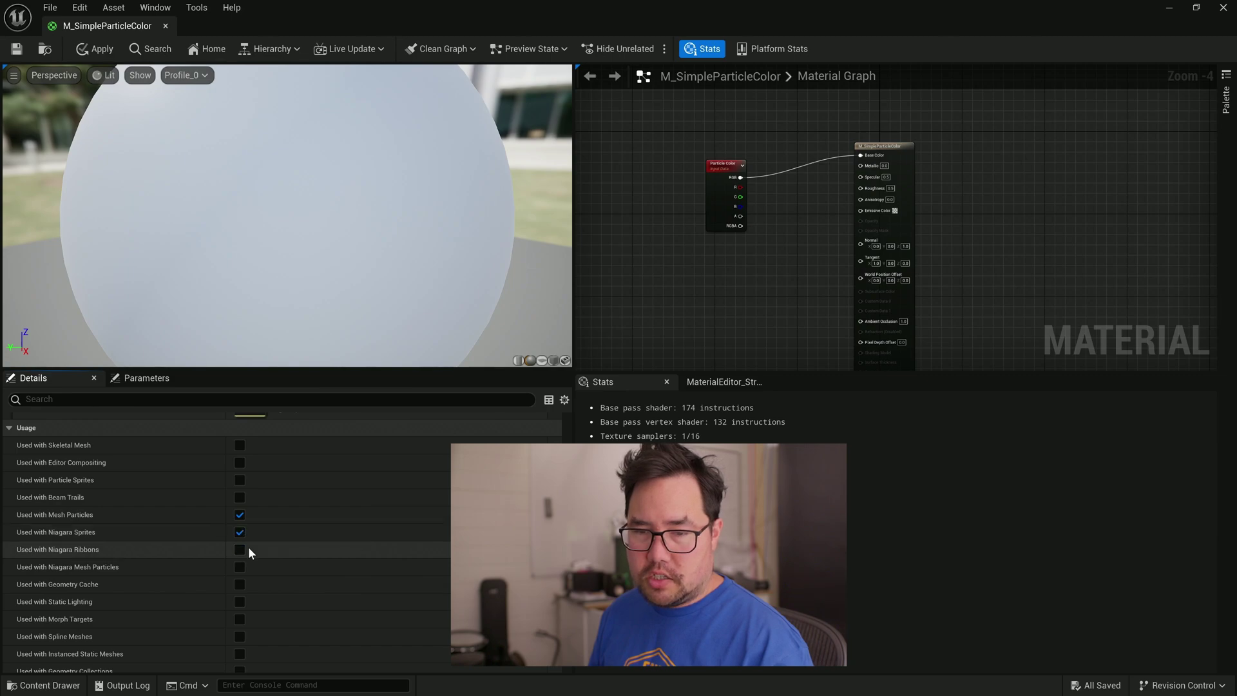
{"action": "left_click", "coordinate": [239, 550]}
{"action": "left_click", "coordinate": [239, 567]}
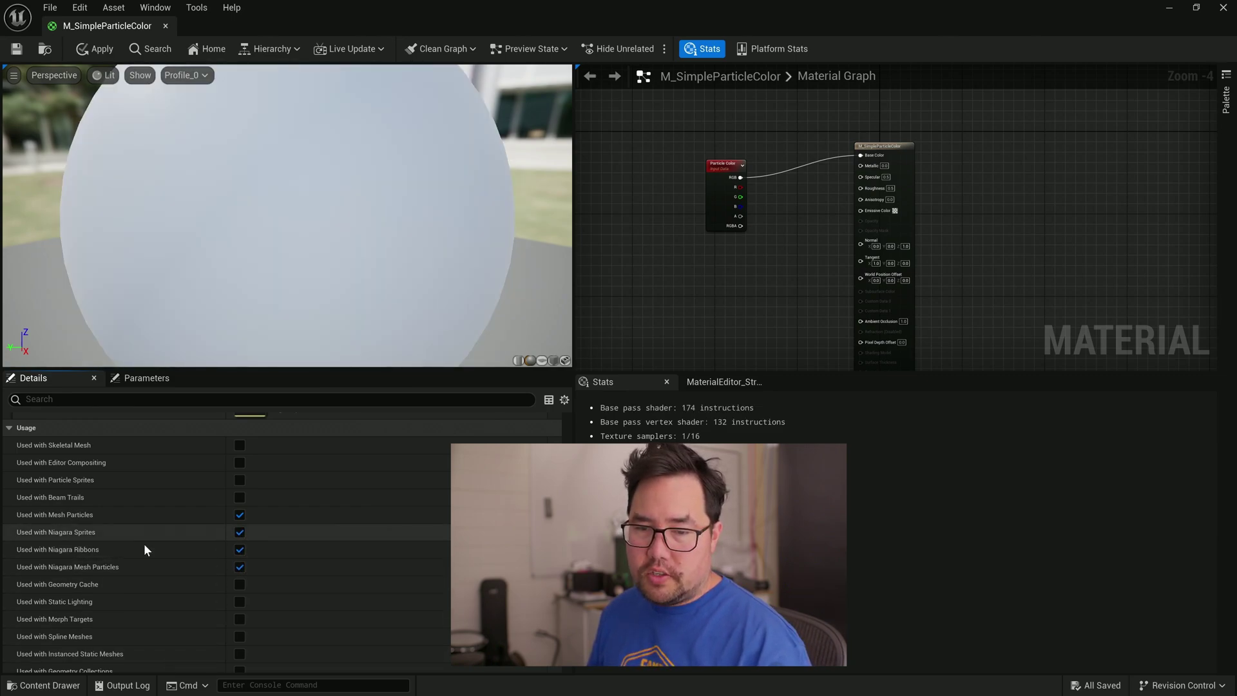
{"action": "left_click", "coordinate": [99, 49]}
{"action": "left_click", "coordinate": [16, 50]}
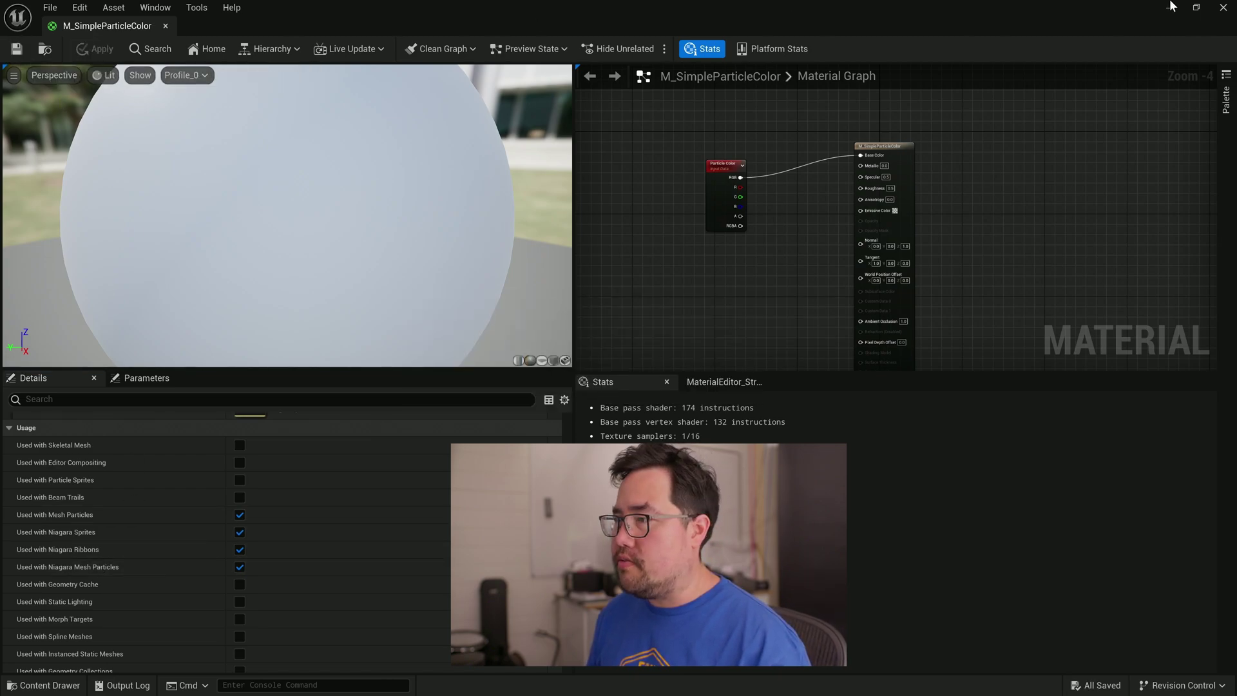
{"action": "left_click", "coordinate": [1222, 8]}
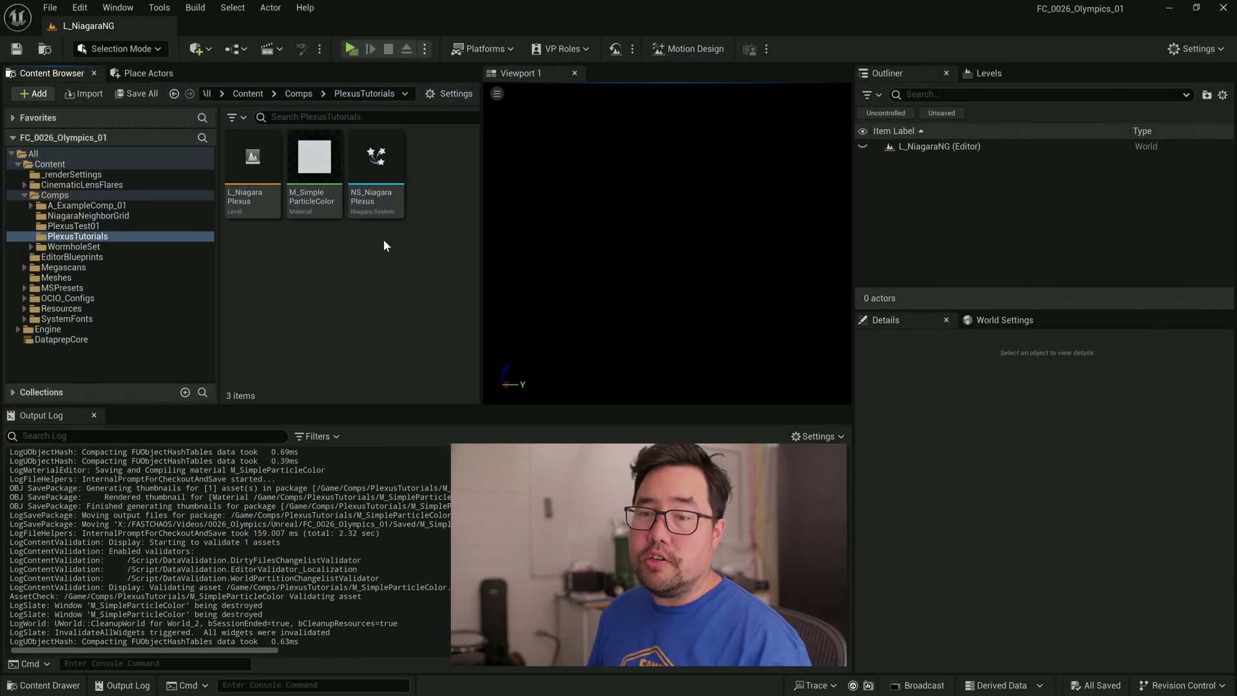
Step: Open the L_NiagaraPlexus level from the PlexusTutorials folder for editing
{"action": "double_click", "coordinate": [252, 181]}
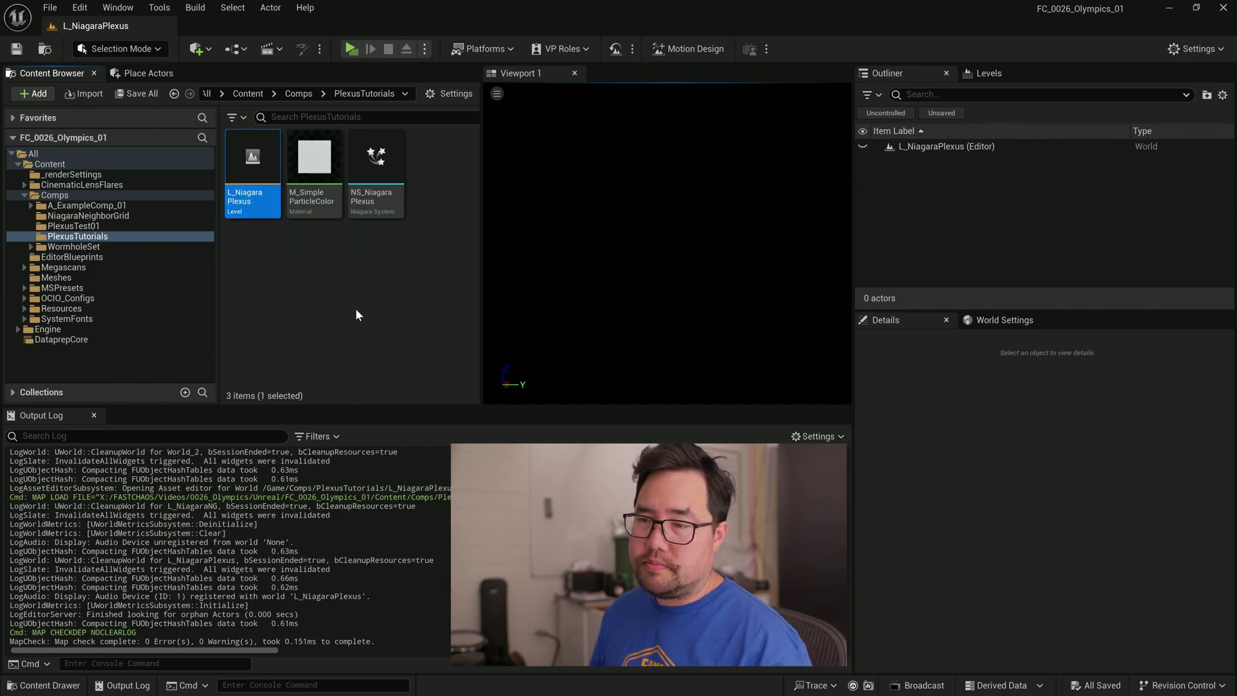
Step: Place the NS_NiagaraPlexus system in the L_NiagaraPlexus level, set its location to 0, 0, 0 and frame it in the viewport
{"action": "left_click_drag", "start_coordinate": [373, 171], "coordinate": [675, 261]}
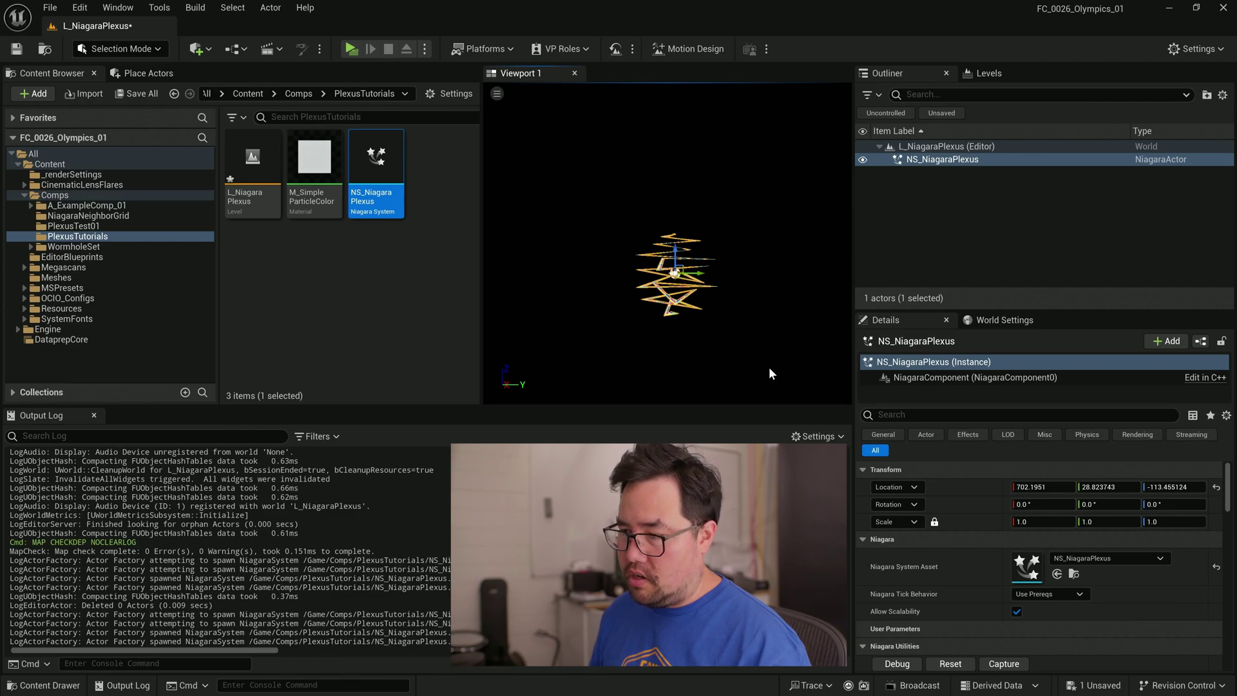
{"action": "left_click", "coordinate": [1025, 486]}
{"action": "type", "text": "0"}
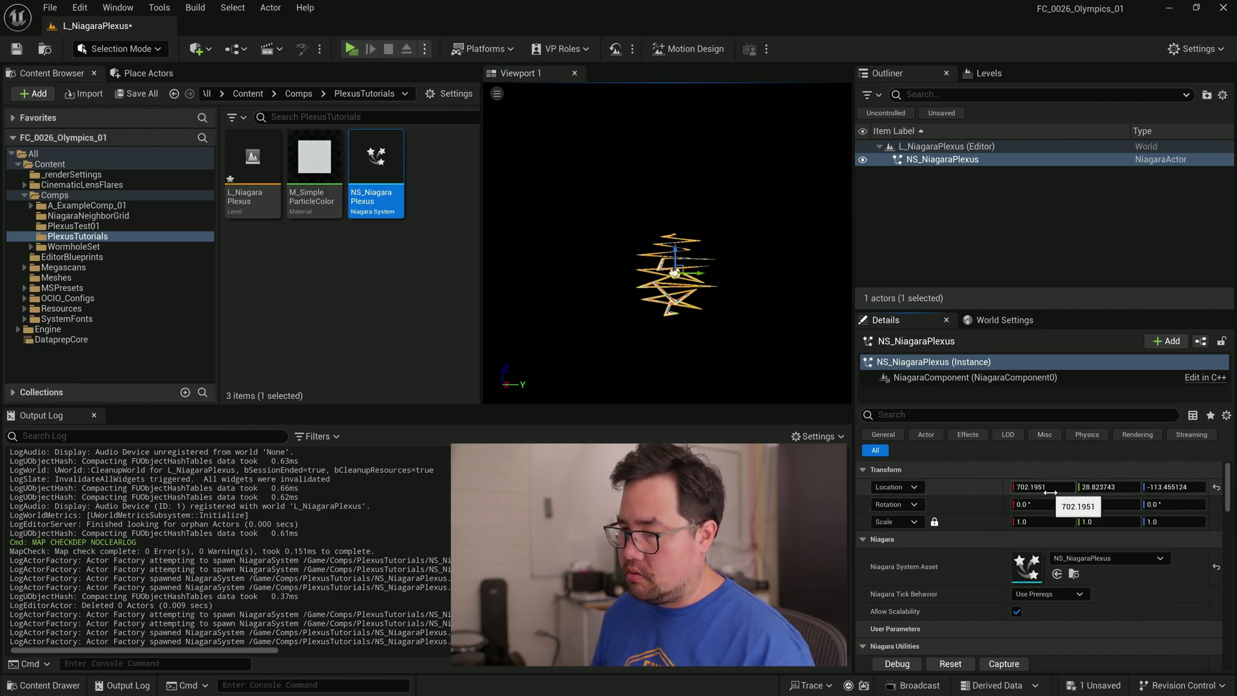
{"action": "key", "text": "Tab"}
{"action": "type", "text": "0"}
{"action": "key", "text": "Tab"}
{"action": "type", "text": "0"}
{"action": "key", "text": "Return"}
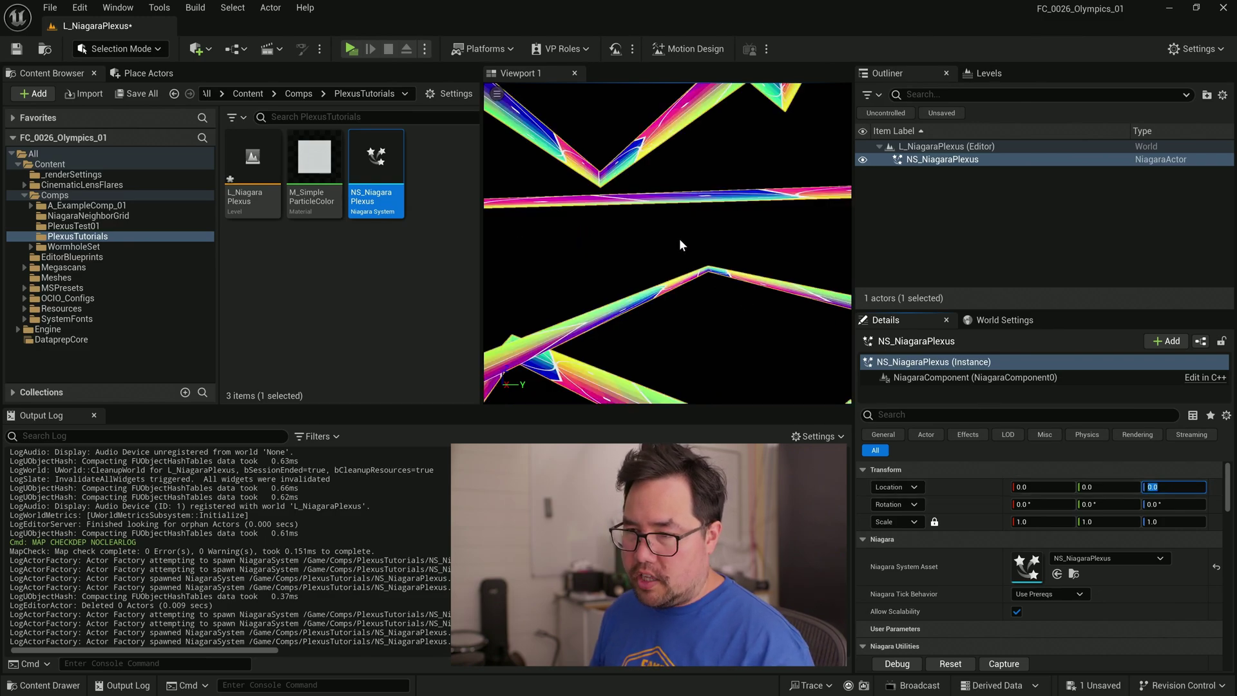
{"action": "key", "text": "f"}
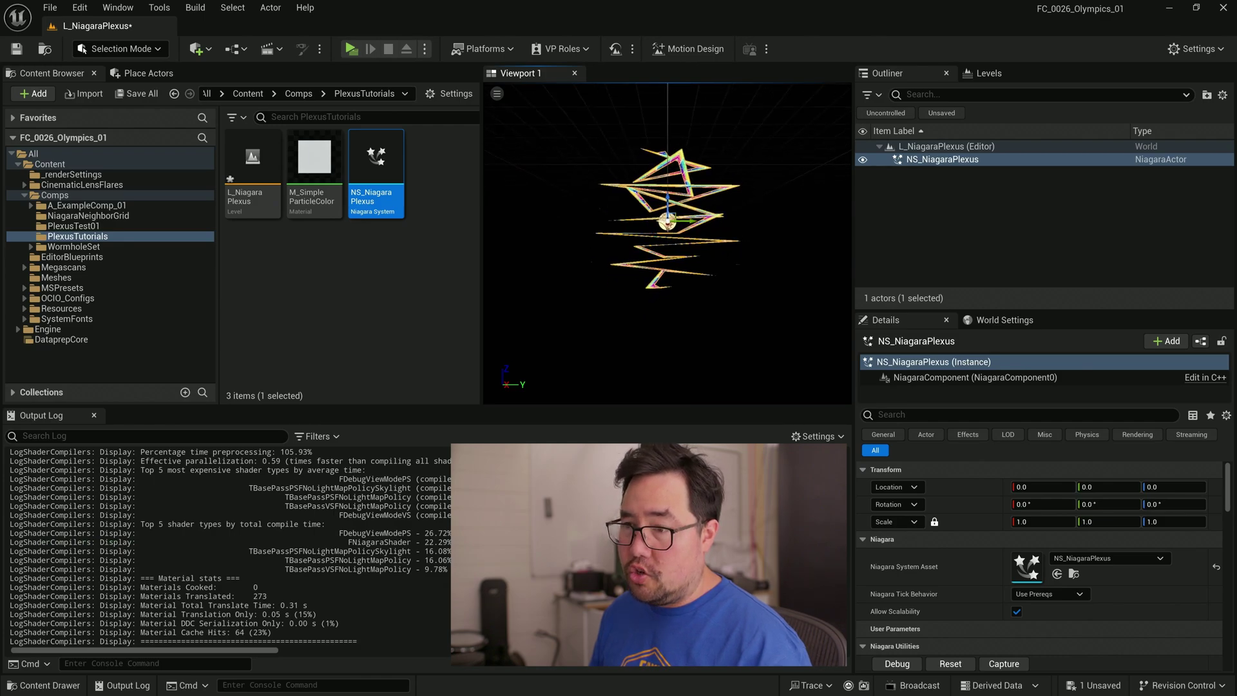
{"action": "left_click_drag", "start_coordinate": [667, 245], "coordinate": [698, 246], "text": "alt"}
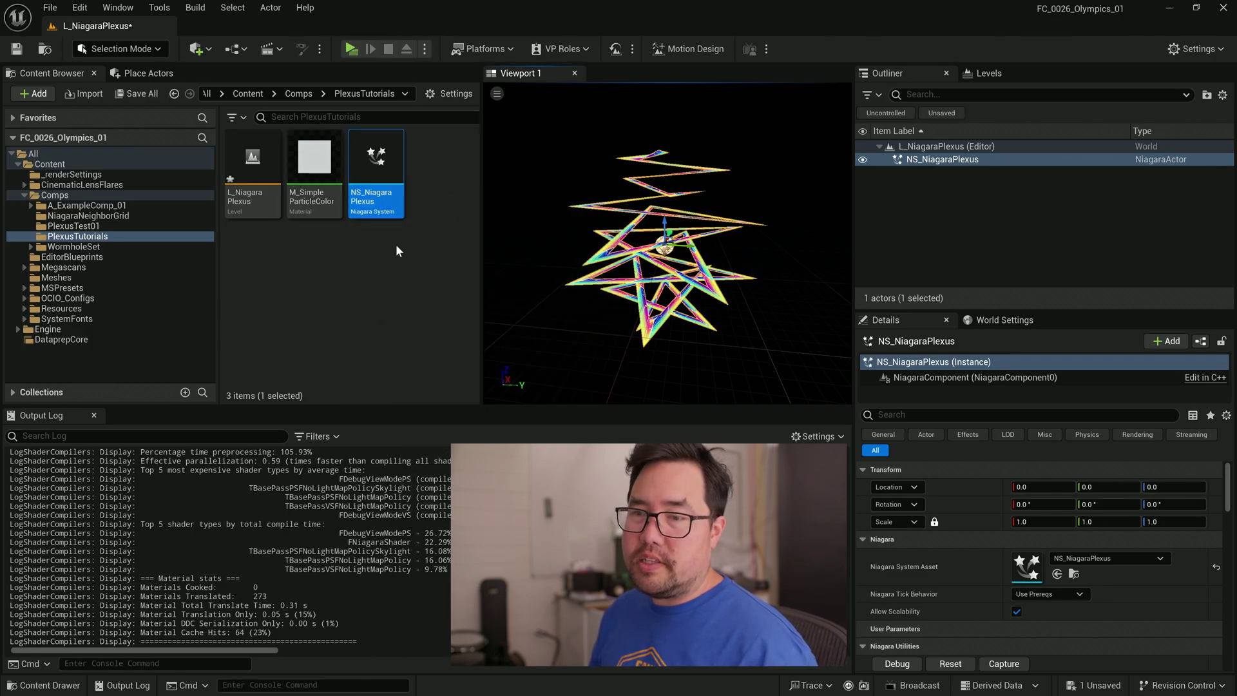
Step: Open NS_NiagaraPlexus for editing and move its system node and RibbonLinkOrder emitter node closer together in the overview
{"action": "mouse_move", "coordinate": [376, 197]}
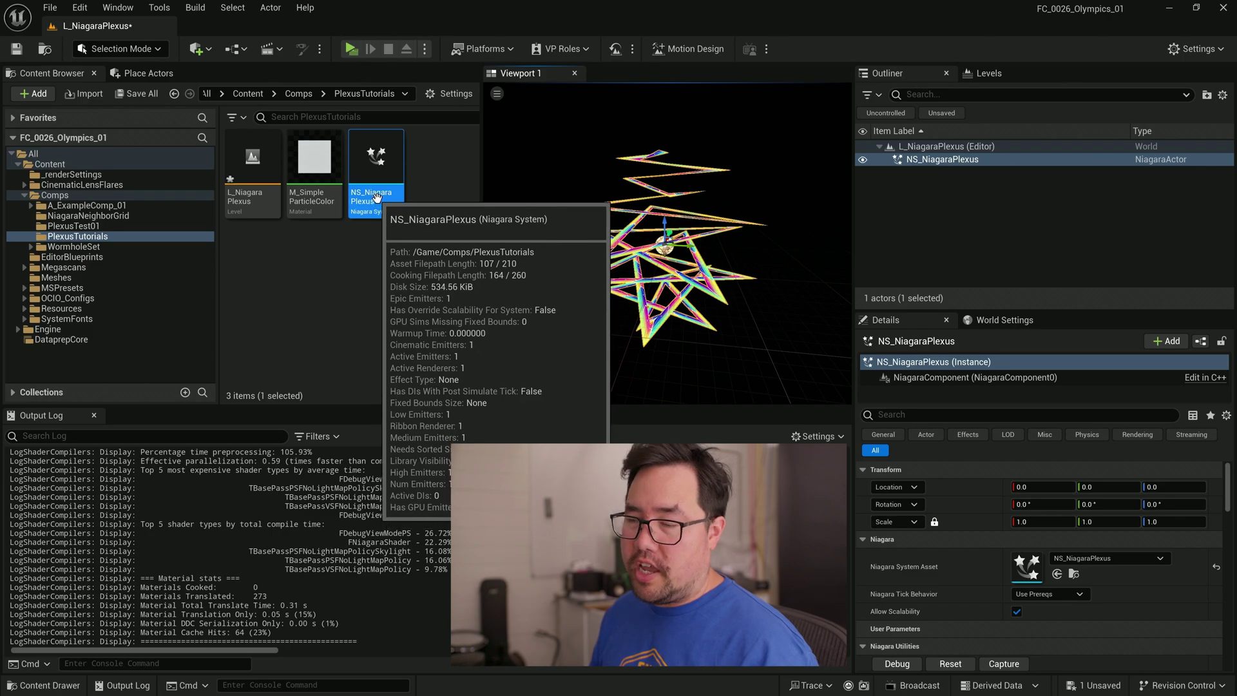
{"action": "double_click", "coordinate": [377, 197]}
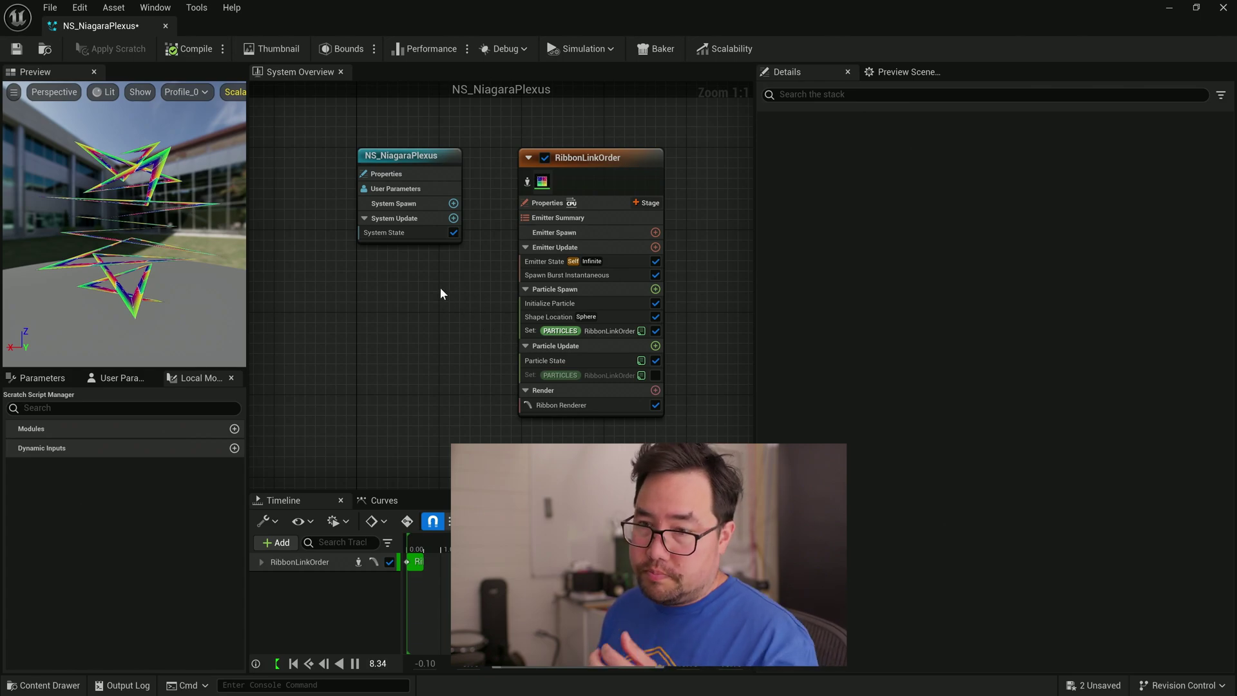
{"action": "mouse_move", "coordinate": [451, 155]}
{"action": "left_mouse_down"}
{"action": "mouse_move", "coordinate": [443, 178]}
{"action": "mouse_move", "coordinate": [443, 168]}
{"action": "left_mouse_up"}
{"action": "left_click_drag", "start_coordinate": [619, 158], "coordinate": [623, 169]}
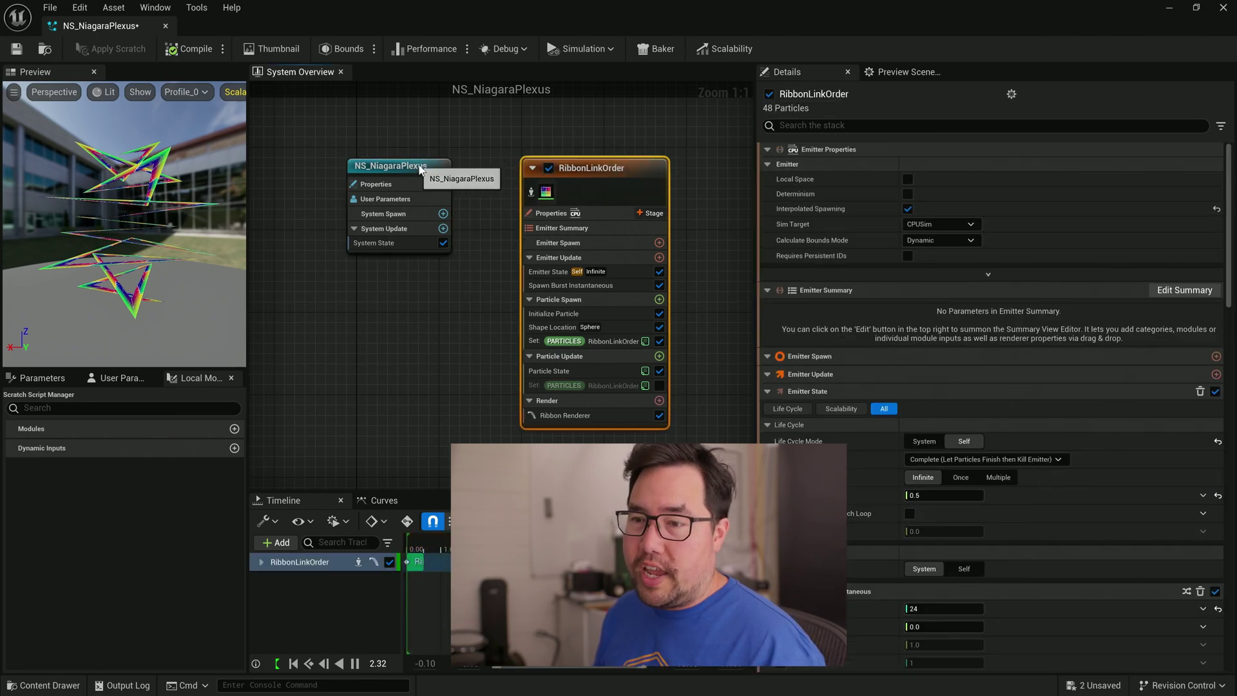
{"action": "left_click", "coordinate": [420, 169]}
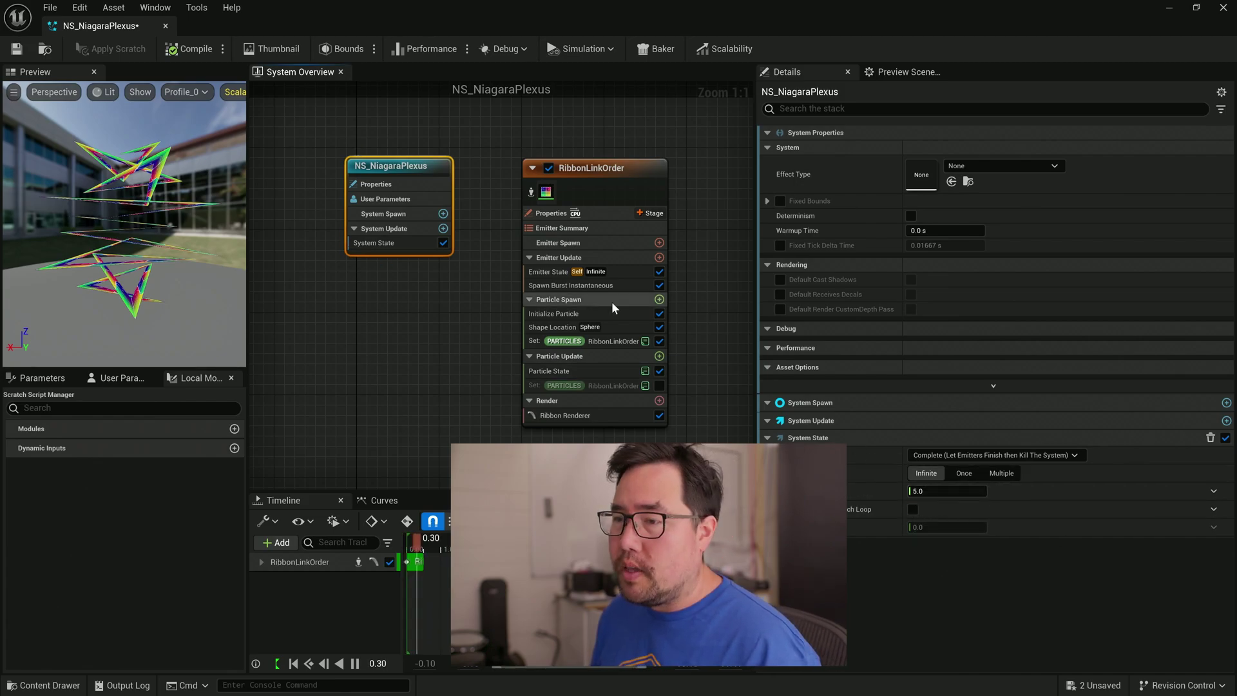
{"action": "left_click_drag", "start_coordinate": [612, 168], "coordinate": [581, 169]}
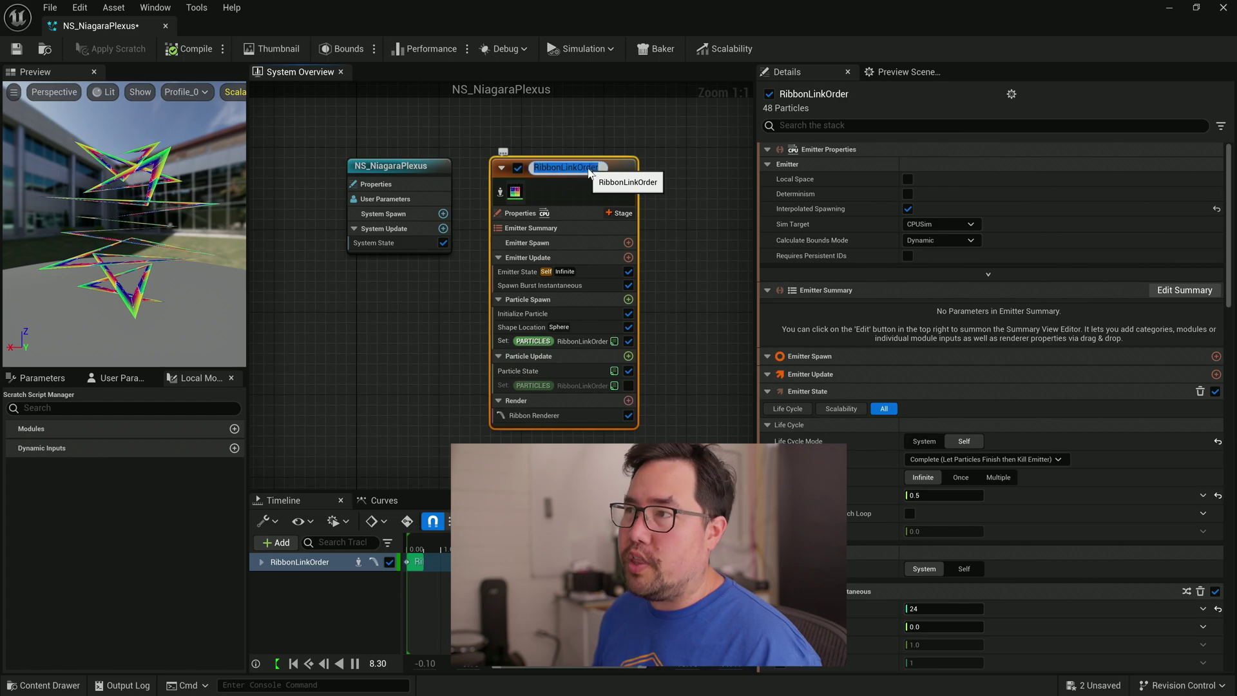
{"action": "left_click", "coordinate": [717, 168]}
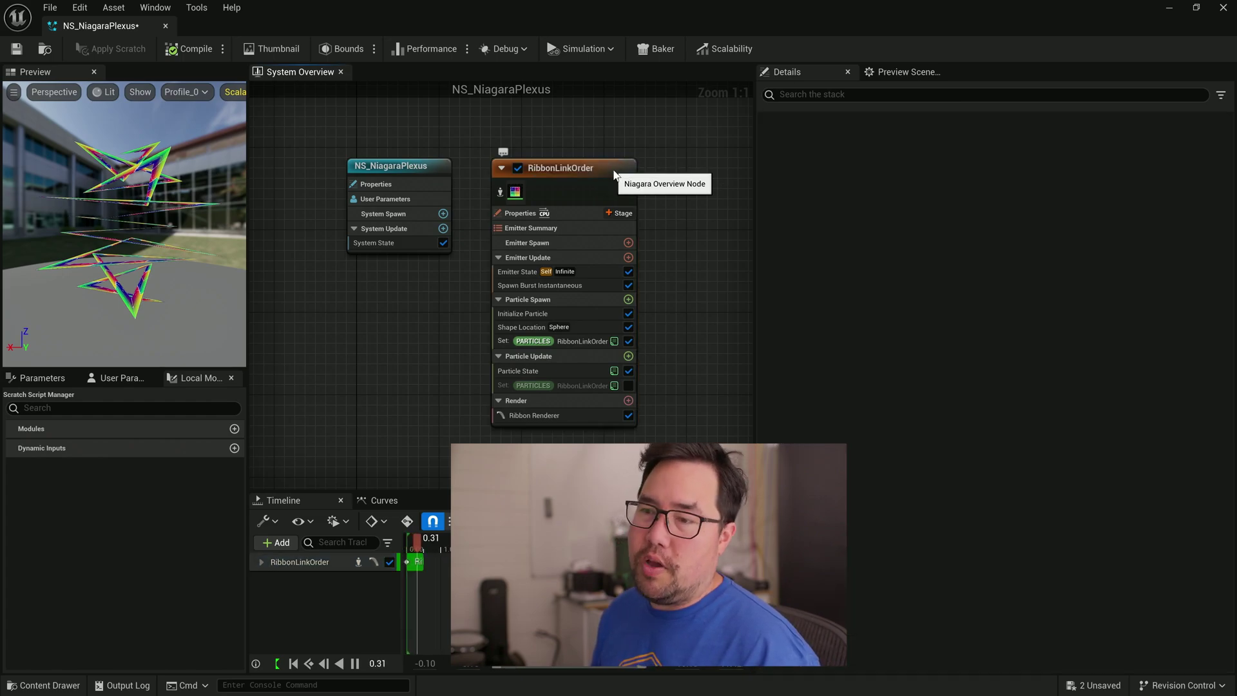
{"action": "left_click", "coordinate": [614, 175]}
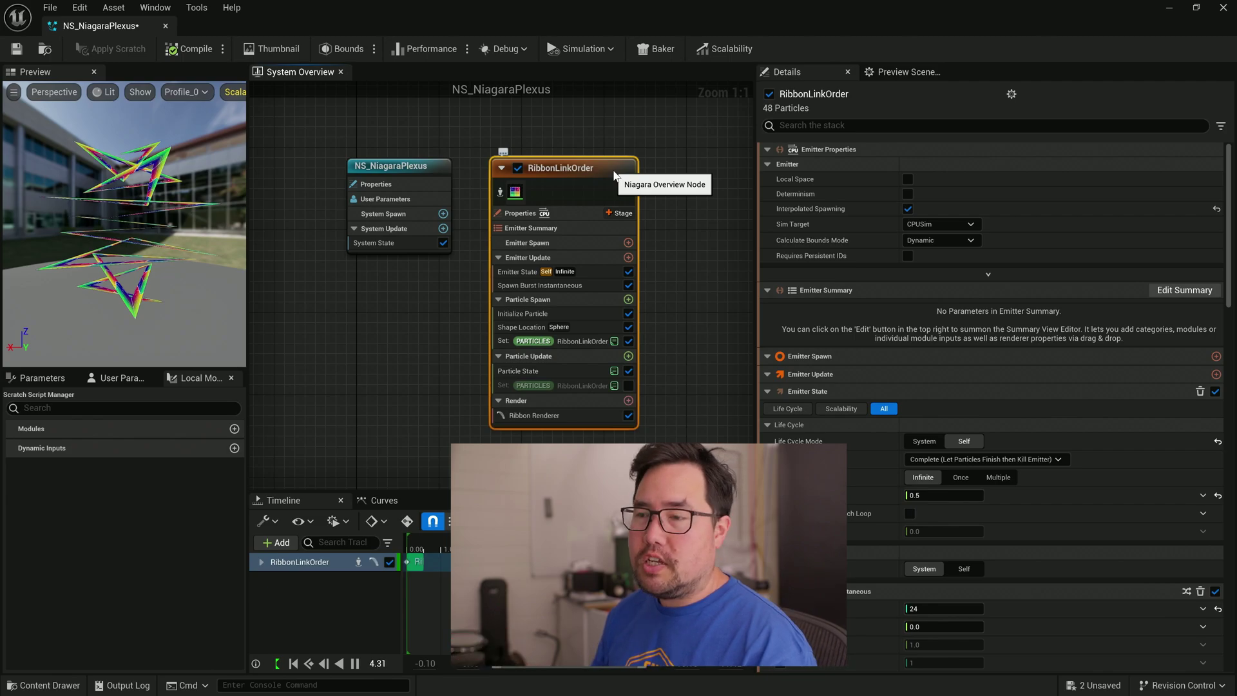
{"action": "left_click", "coordinate": [711, 185]}
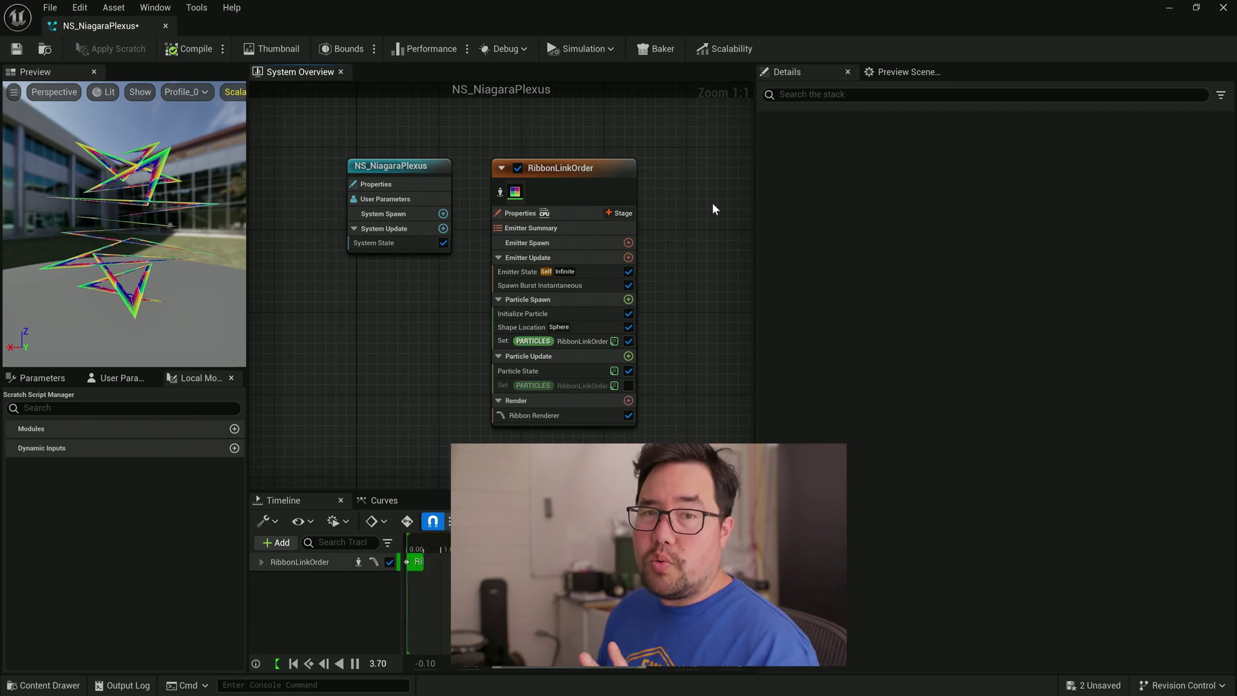
Step: Set the RibbonLinkOrder emitter's Sim Target to GPUCompute Sim and its Calculate Bounds Mode to Fixed
{"action": "left_click", "coordinate": [592, 168]}
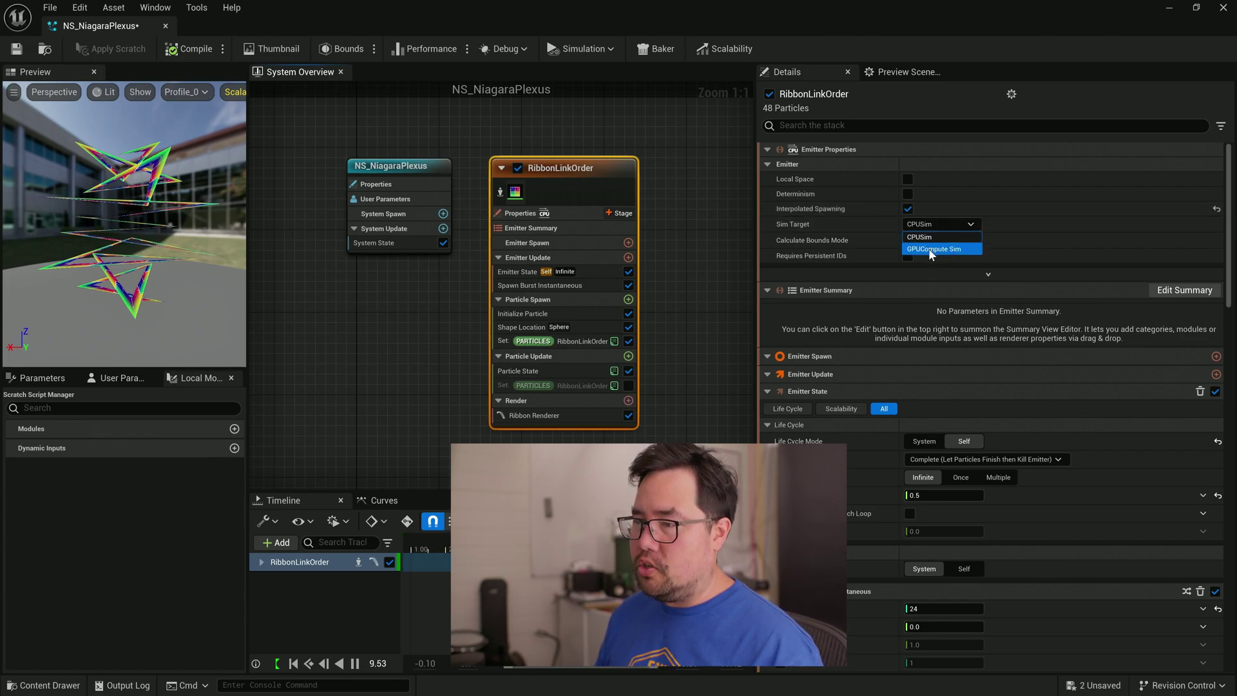
{"action": "left_click", "coordinate": [929, 248]}
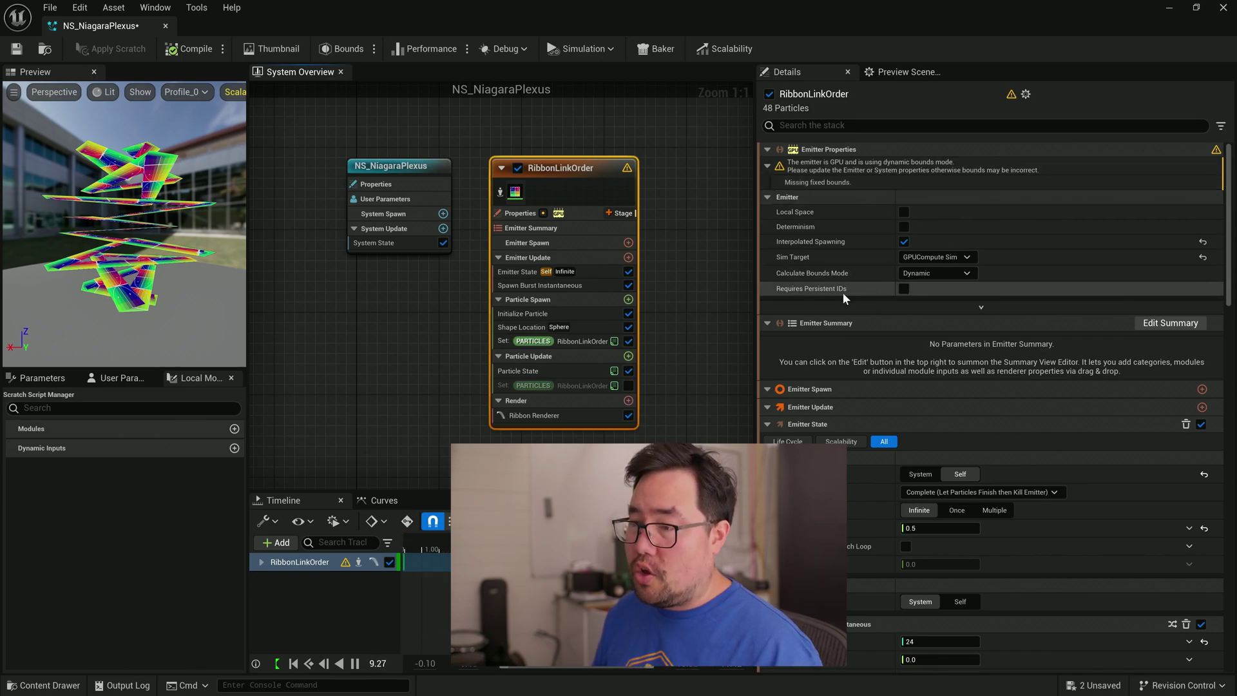
{"action": "left_click", "coordinate": [931, 273]}
{"action": "left_click", "coordinate": [912, 297]}
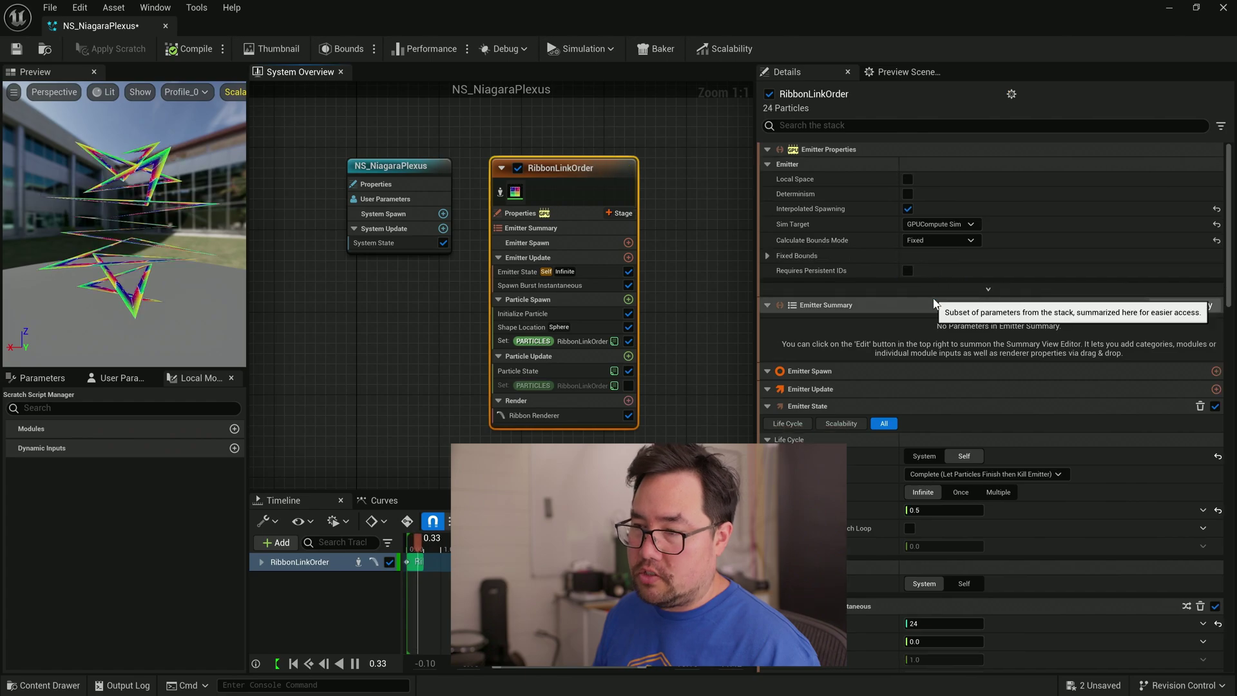
Step: Set the RibbonLinkOrder emitter's fixed bounds to a minimum of -1000 and a maximum of 1000 on all three axes
{"action": "left_click", "coordinate": [768, 255]}
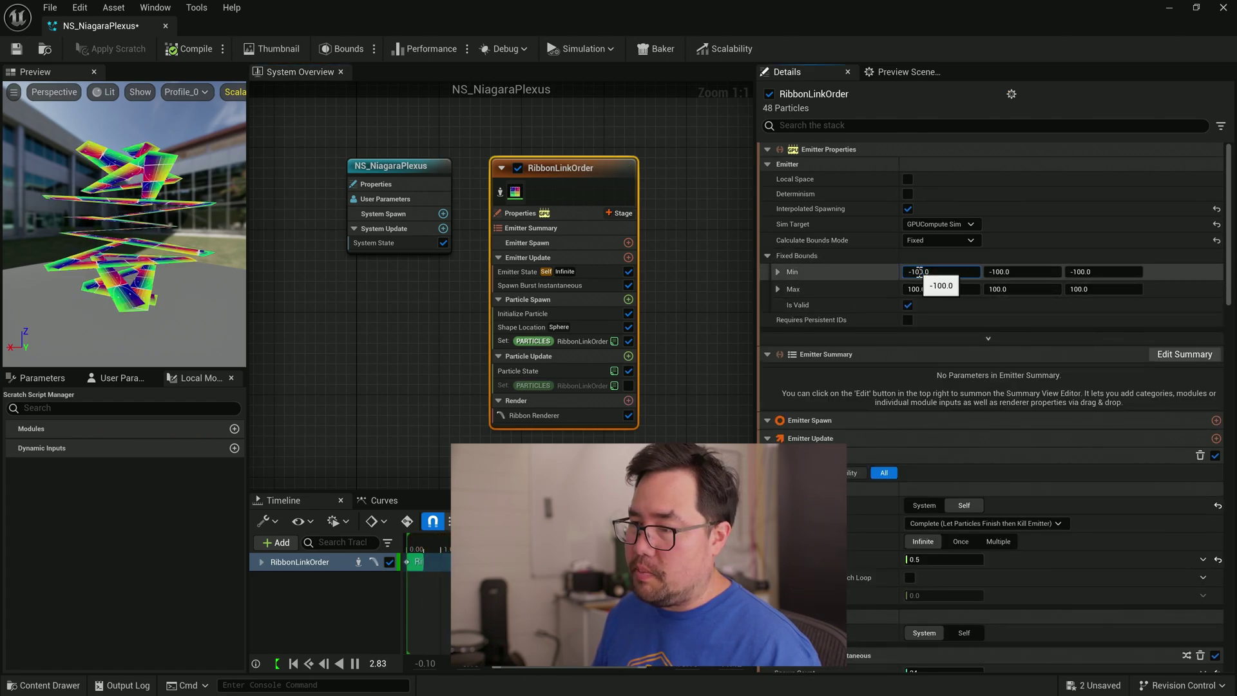
{"action": "left_click", "coordinate": [1008, 271]}
{"action": "type", "text": "0"}
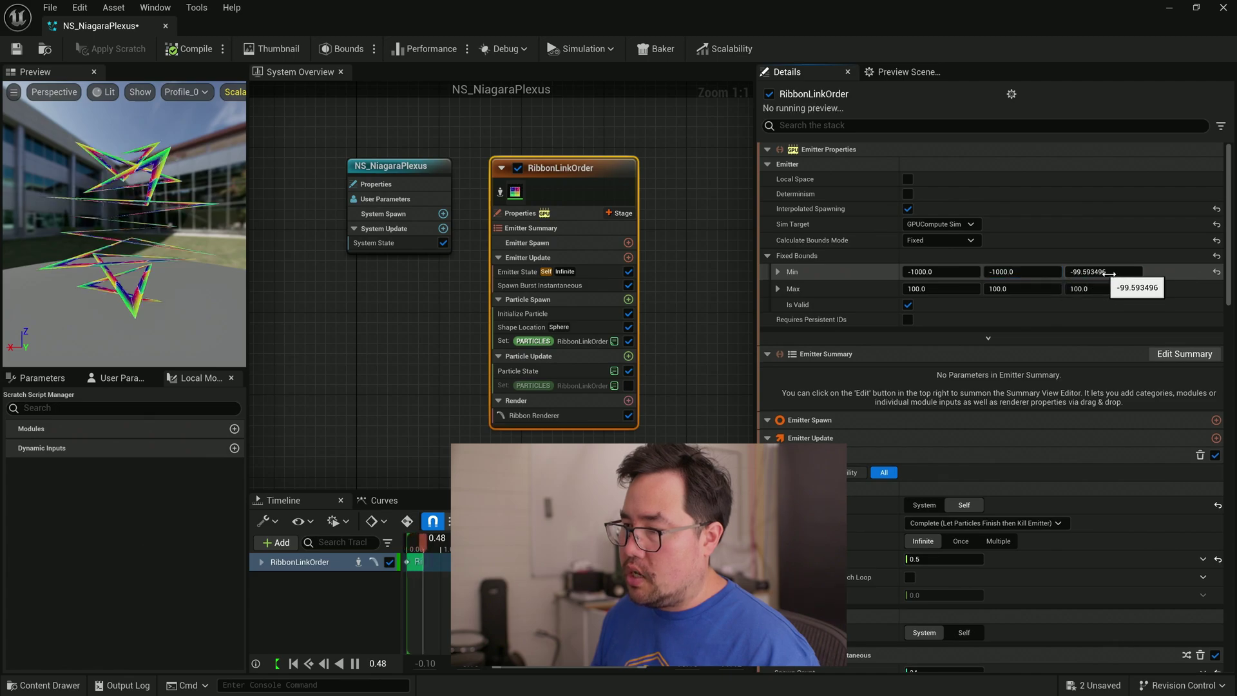
{"action": "left_click", "coordinate": [1106, 271]}
{"action": "type", "text": "-1000"}
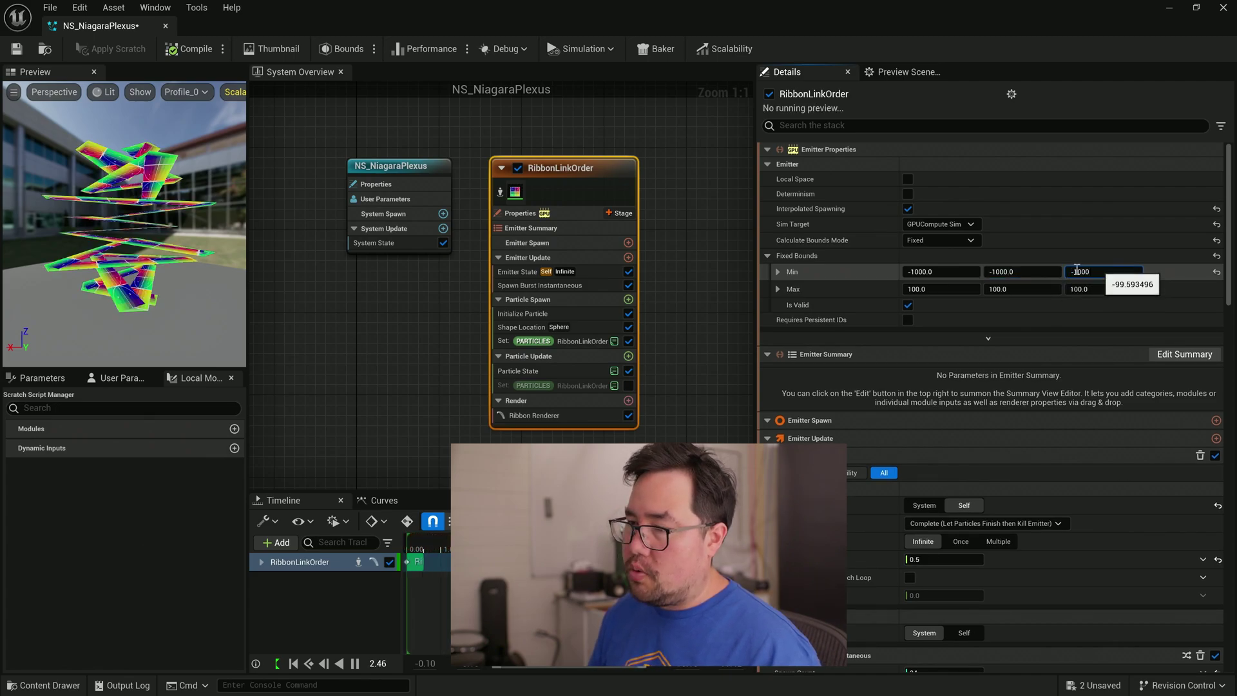
{"action": "left_click", "coordinate": [935, 289]}
{"action": "type", "text": "1000"}
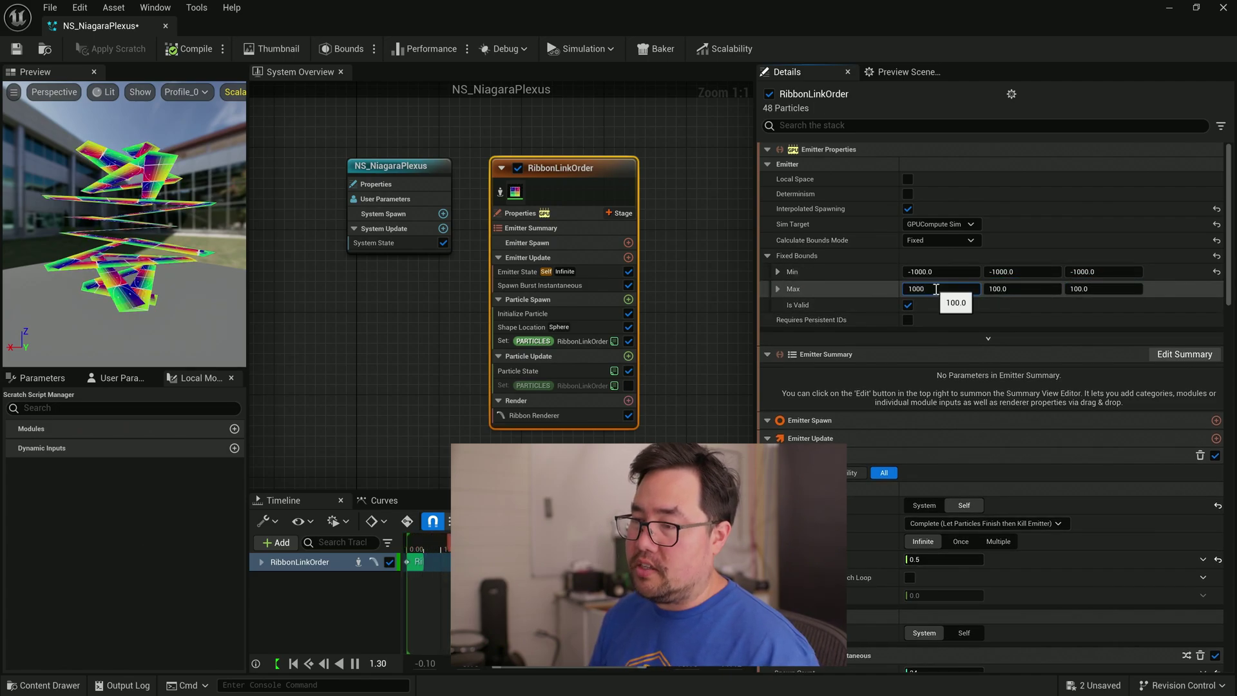
{"action": "key", "text": "Tab"}
{"action": "type", "text": "1000"}
{"action": "key", "text": "Tab"}
{"action": "type", "text": "100"}
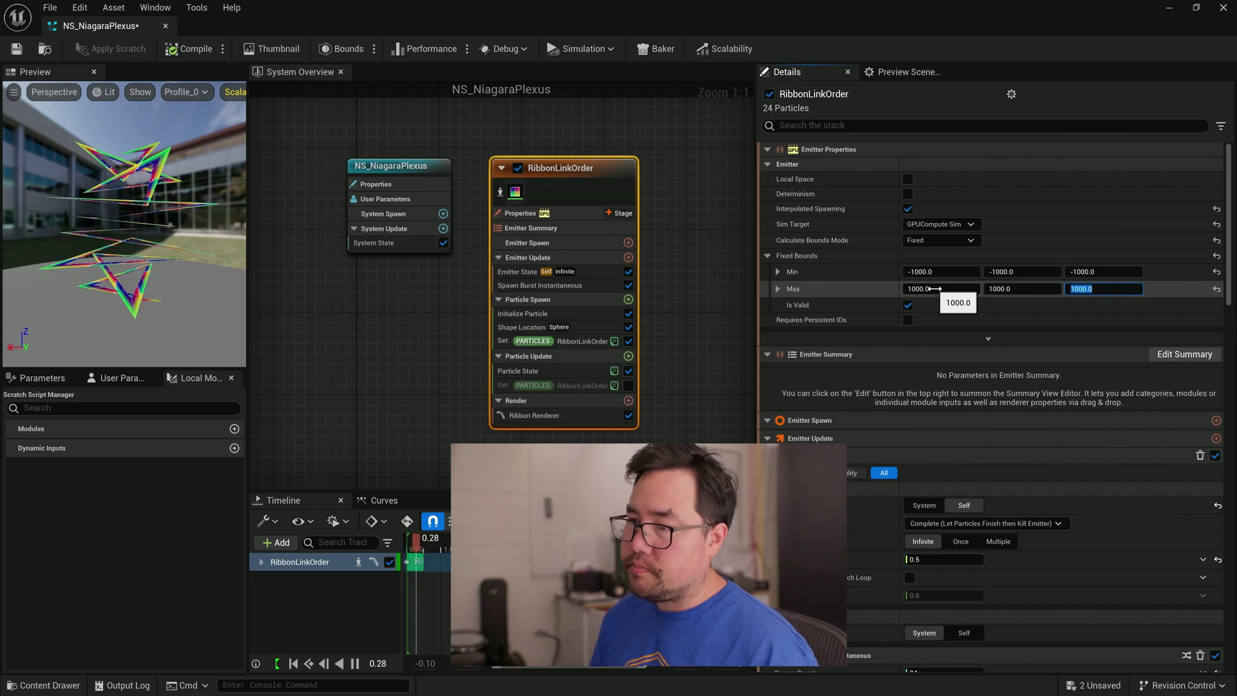
{"action": "type", "text": "0"}
{"action": "key", "text": "Return"}
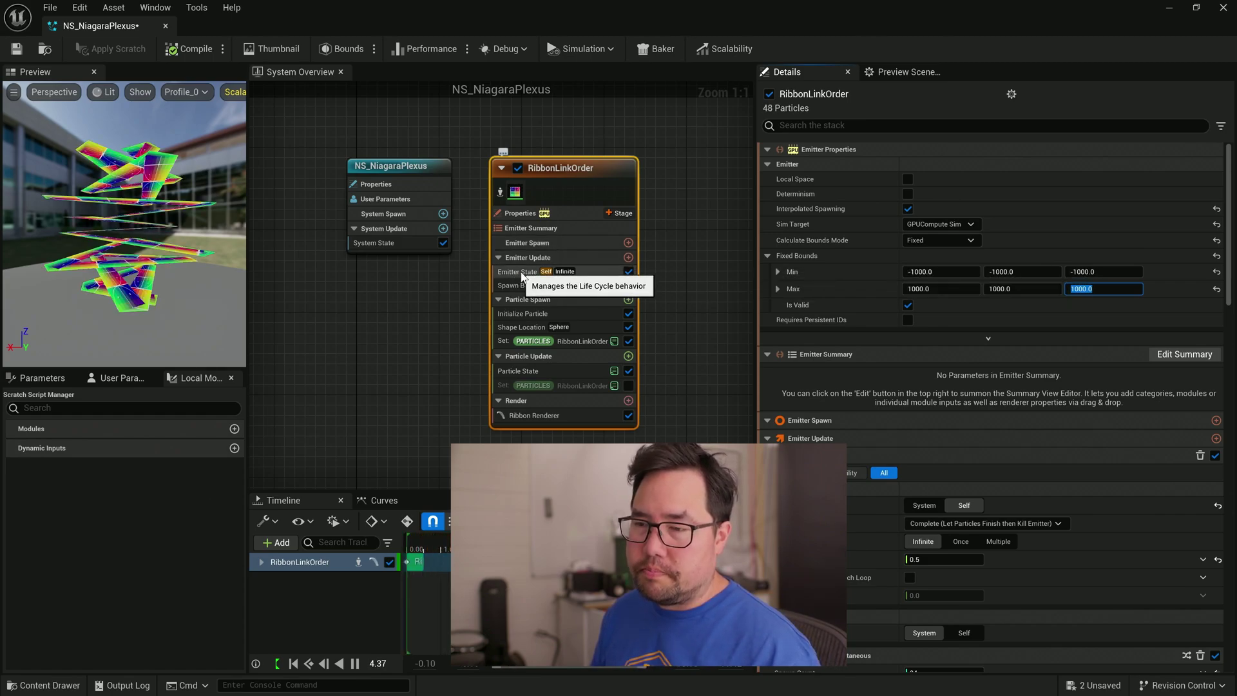
Step: Examine the Emitter State, Spawn Burst Instantaneous, Initialize Particle and Shape Location modules of the RibbonLinkOrder emitter
{"action": "left_click", "coordinate": [565, 272]}
{"action": "mouse_move", "coordinate": [561, 264]}
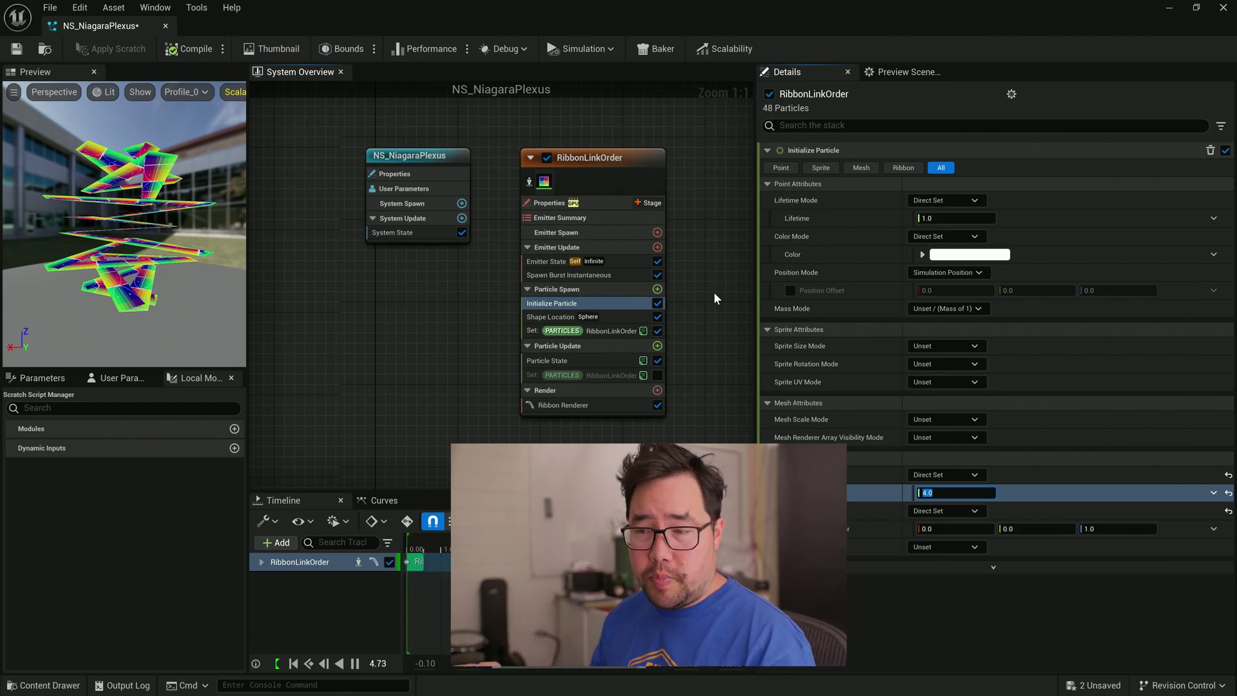
{"action": "left_click", "coordinate": [609, 276]}
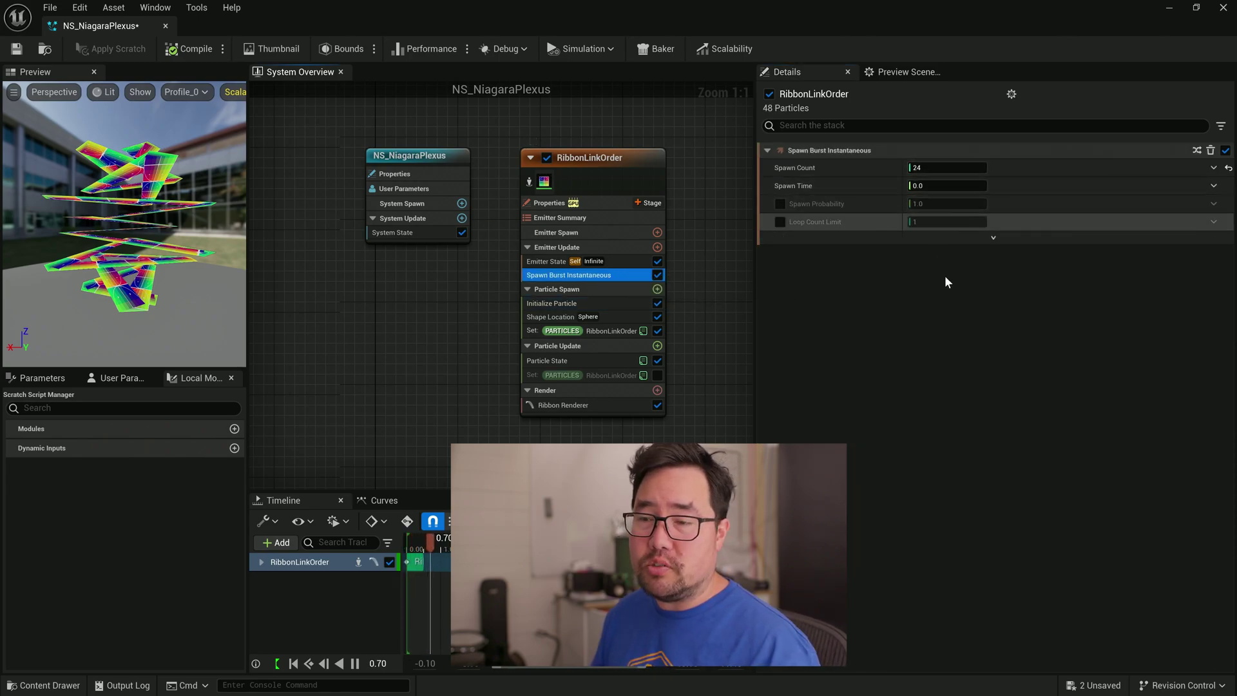
{"action": "left_click", "coordinate": [603, 303]}
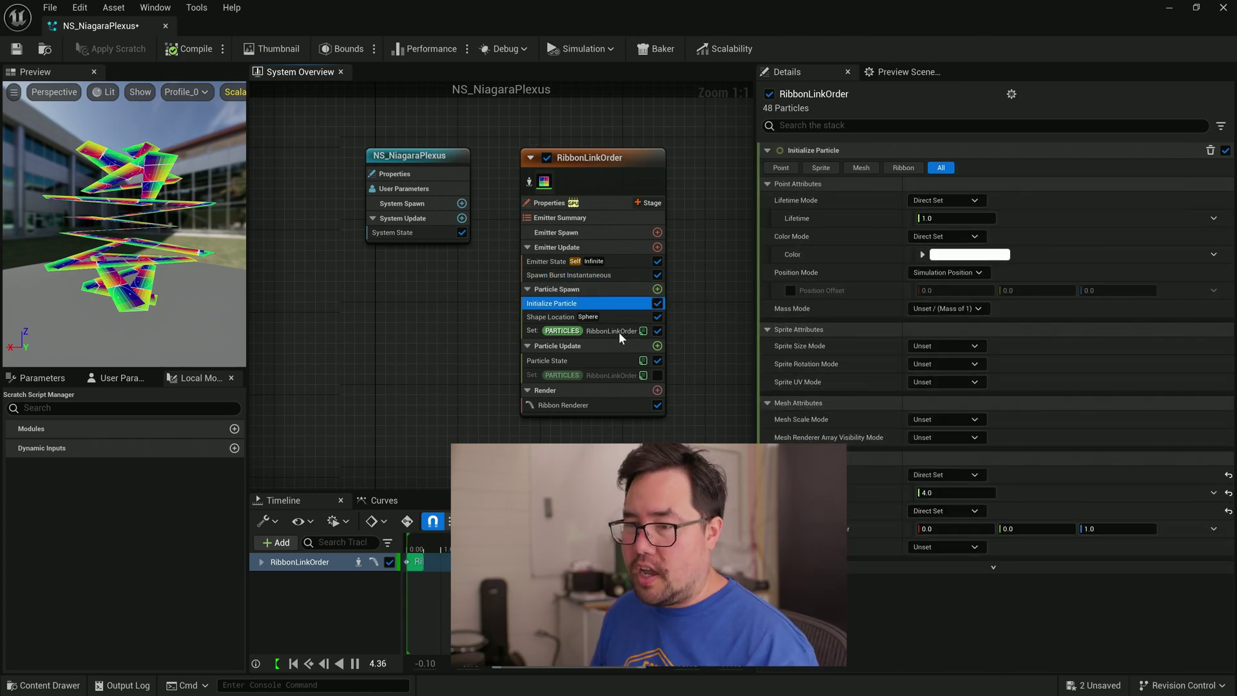
{"action": "left_click", "coordinate": [617, 316]}
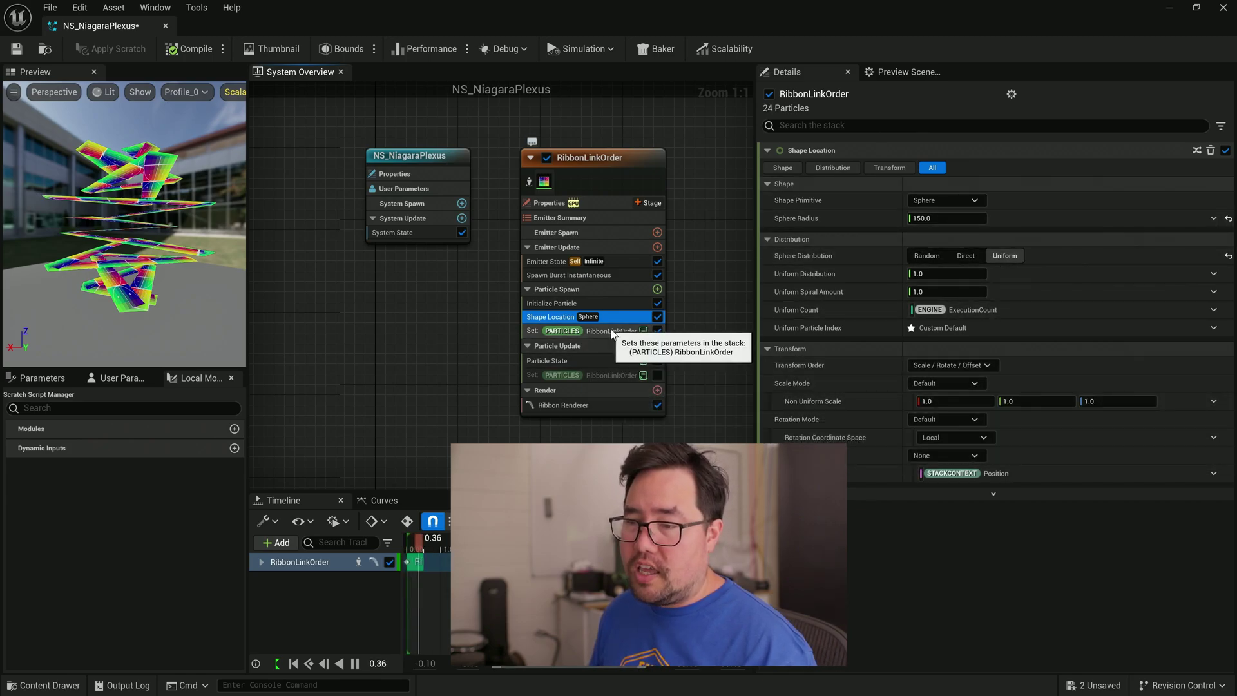
Step: Change the Ribbon Renderer's shape to Tube and set its tube subdivisions to 16
{"action": "left_click", "coordinate": [592, 405]}
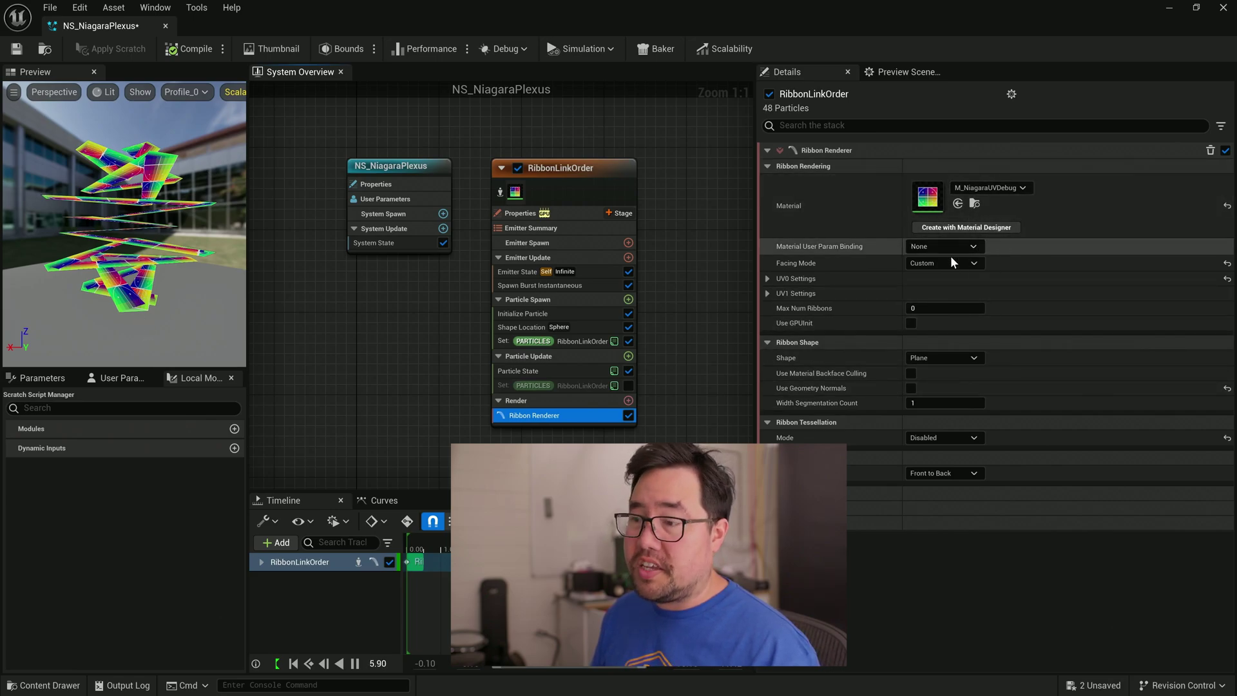
{"action": "left_click", "coordinate": [970, 359]}
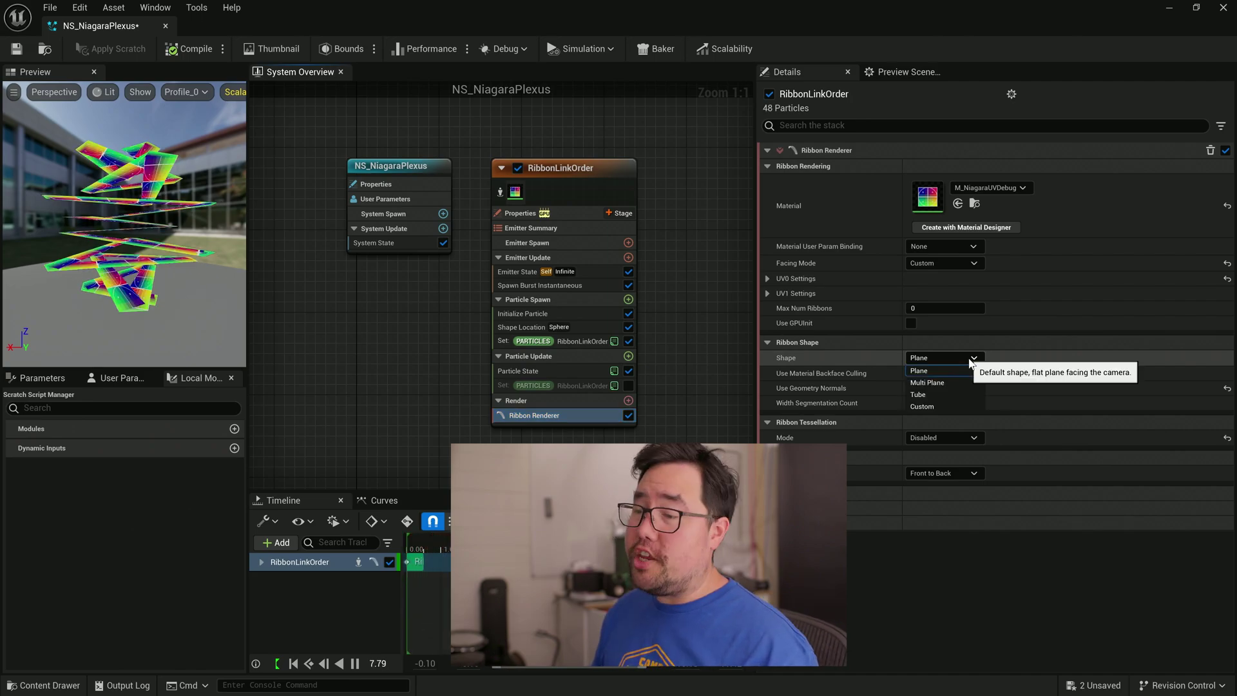
{"action": "left_click", "coordinate": [944, 394]}
{"action": "left_click", "coordinate": [960, 400]}
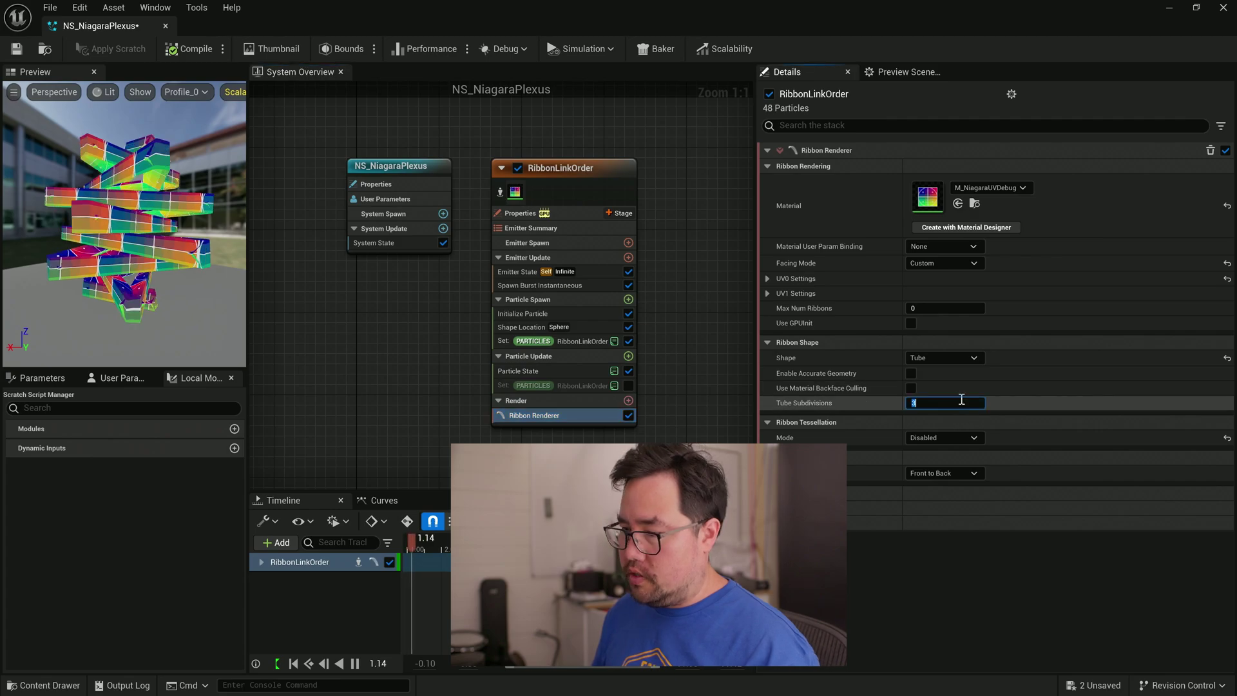
{"action": "type", "text": "16"}
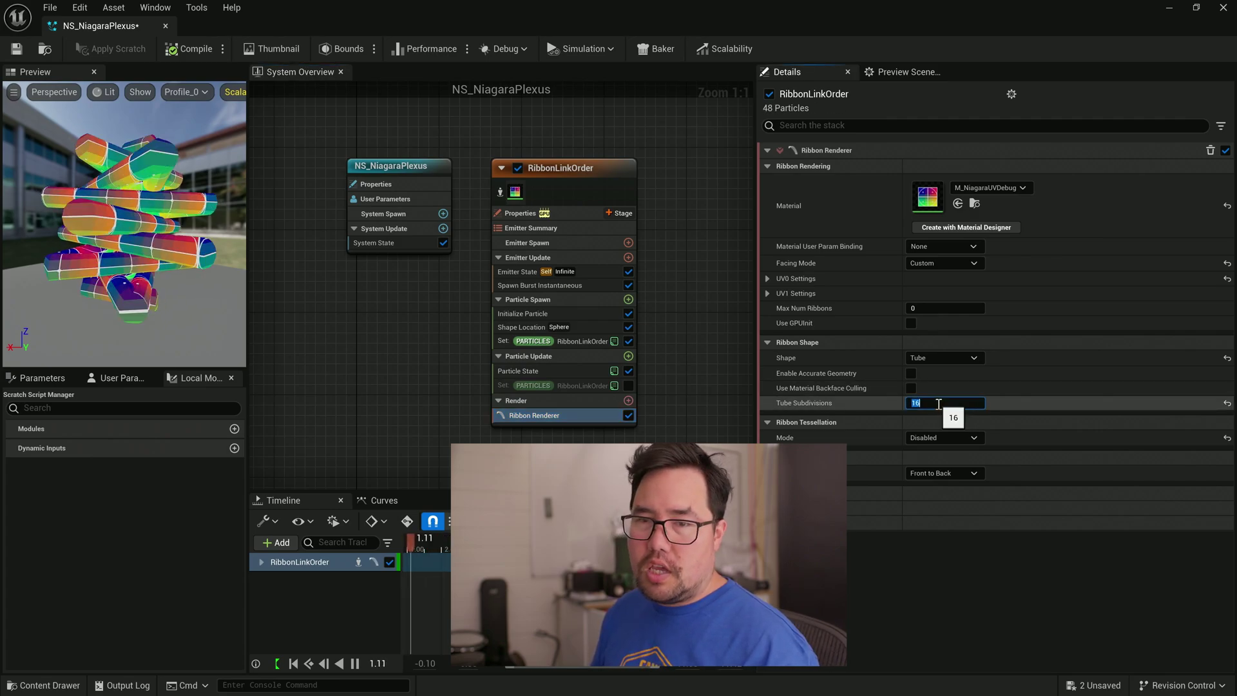
{"action": "key", "text": "Return"}
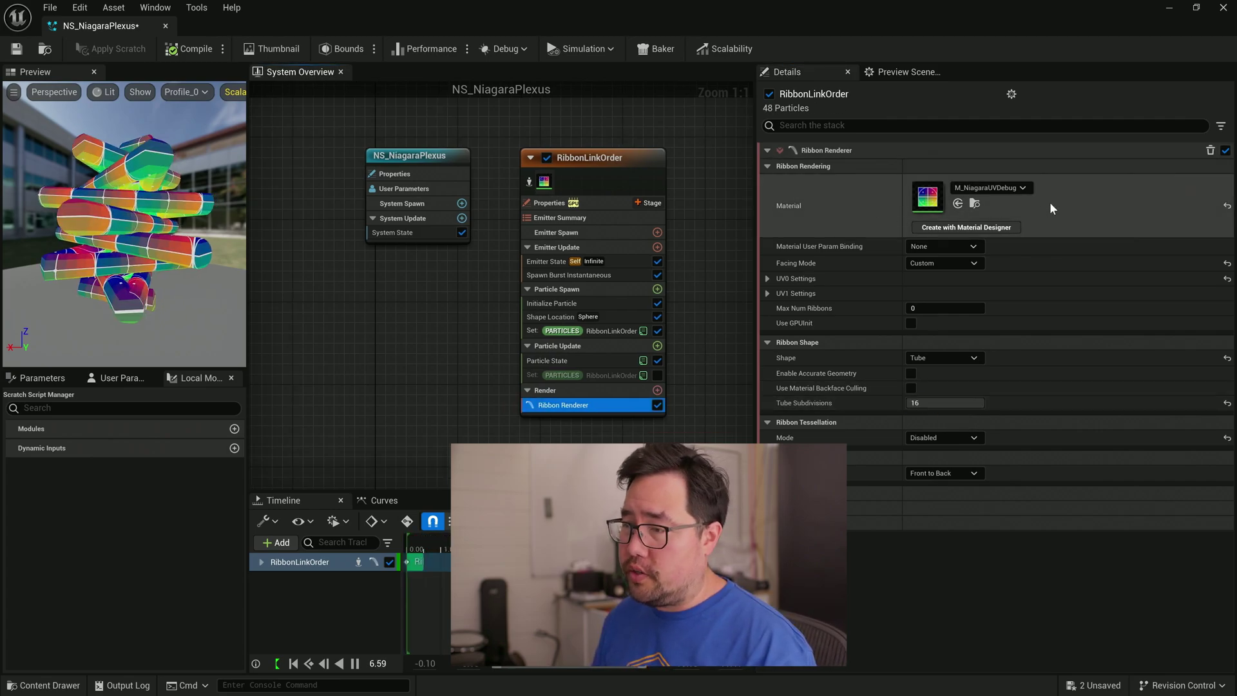
Step: Assign the M_SimpleParticleColor material to the Ribbon Renderer of the RibbonLinkOrder emitter
{"action": "left_click", "coordinate": [1003, 188]}
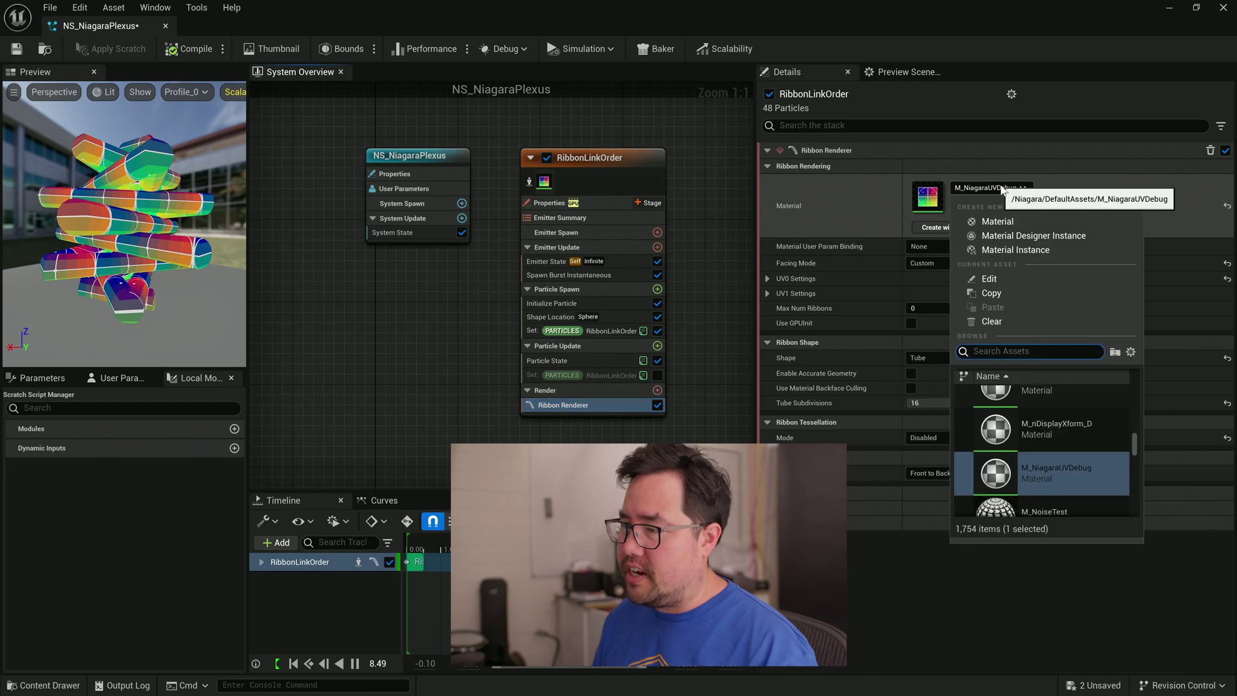
{"action": "type", "text": "M_Simple"}
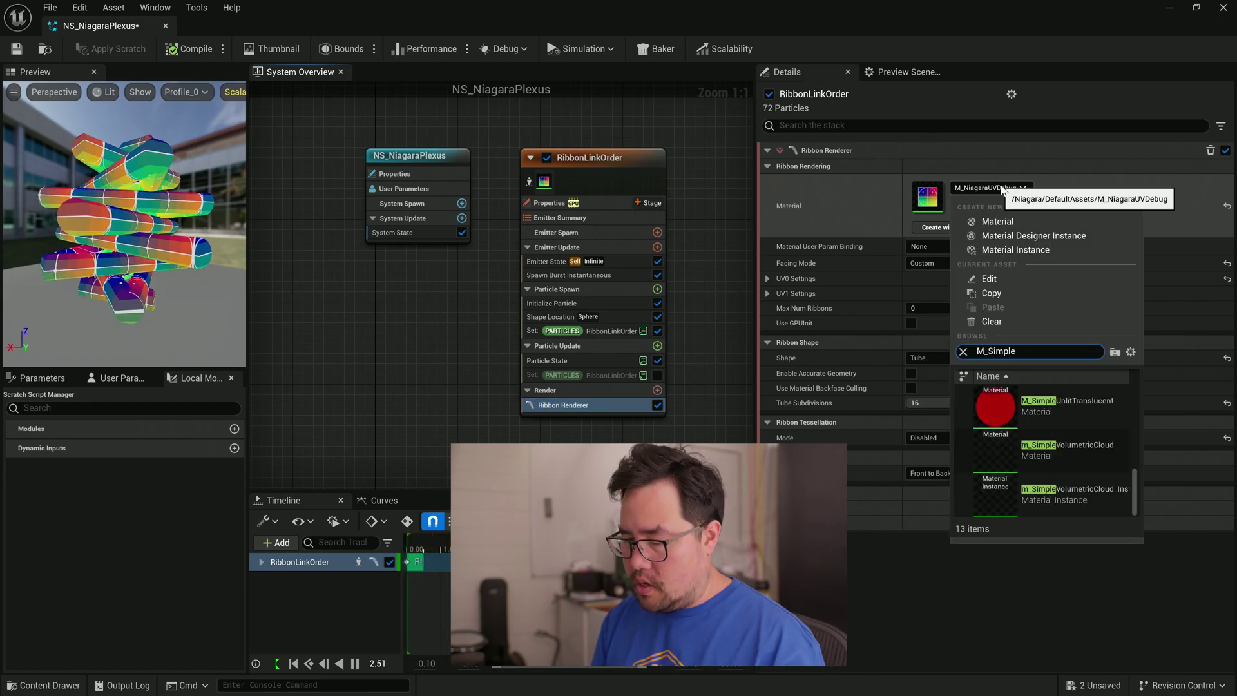
{"action": "type", "text": "ParticleColor"}
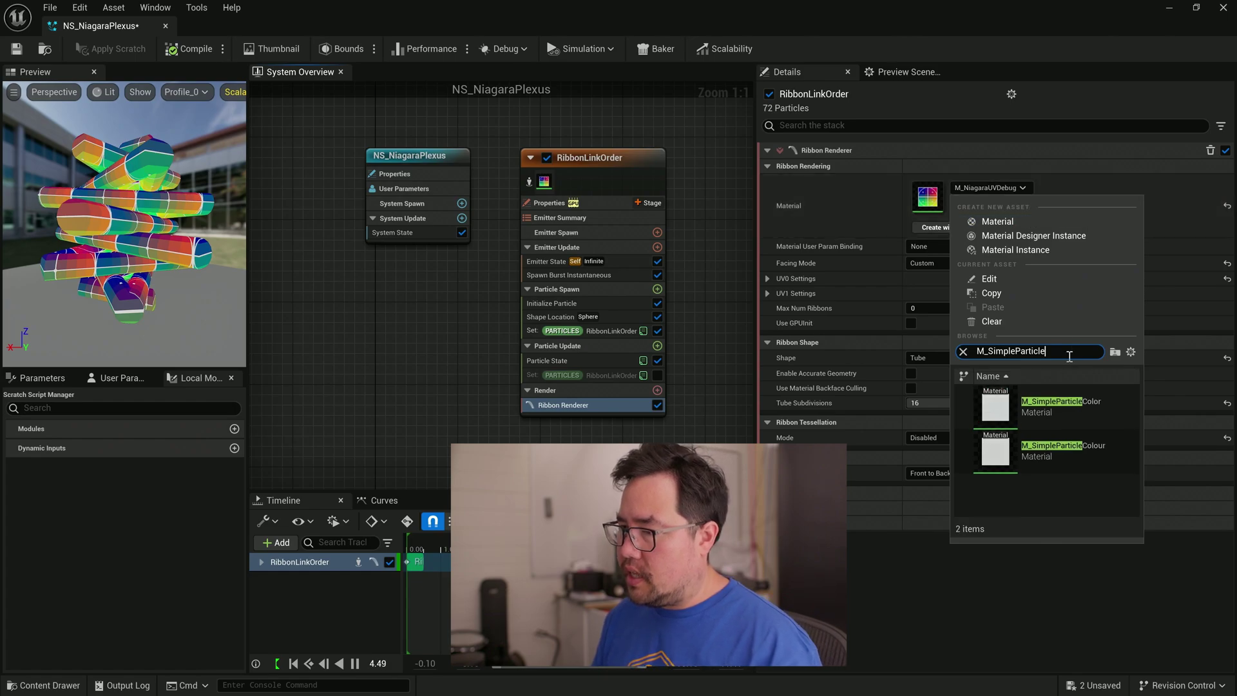
{"action": "left_click", "coordinate": [1084, 404]}
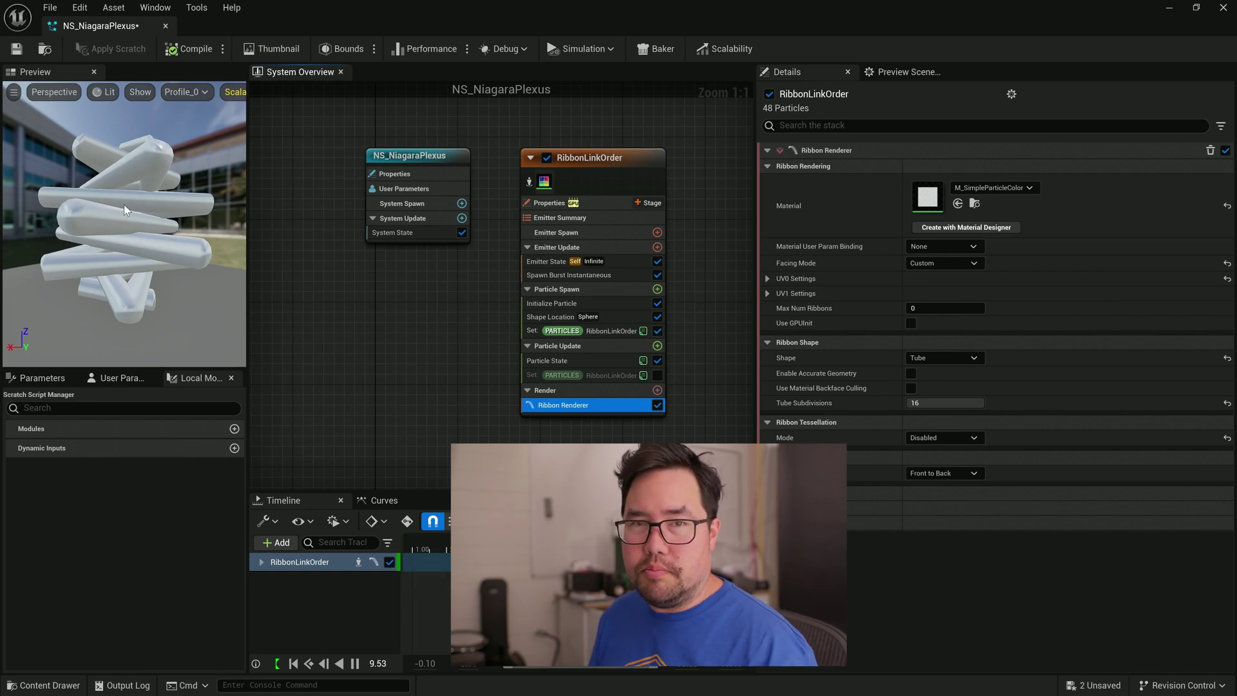
Step: Open the M_SimpleParticleColor material and set its shading model to Unlit
{"action": "double_click", "coordinate": [936, 197]}
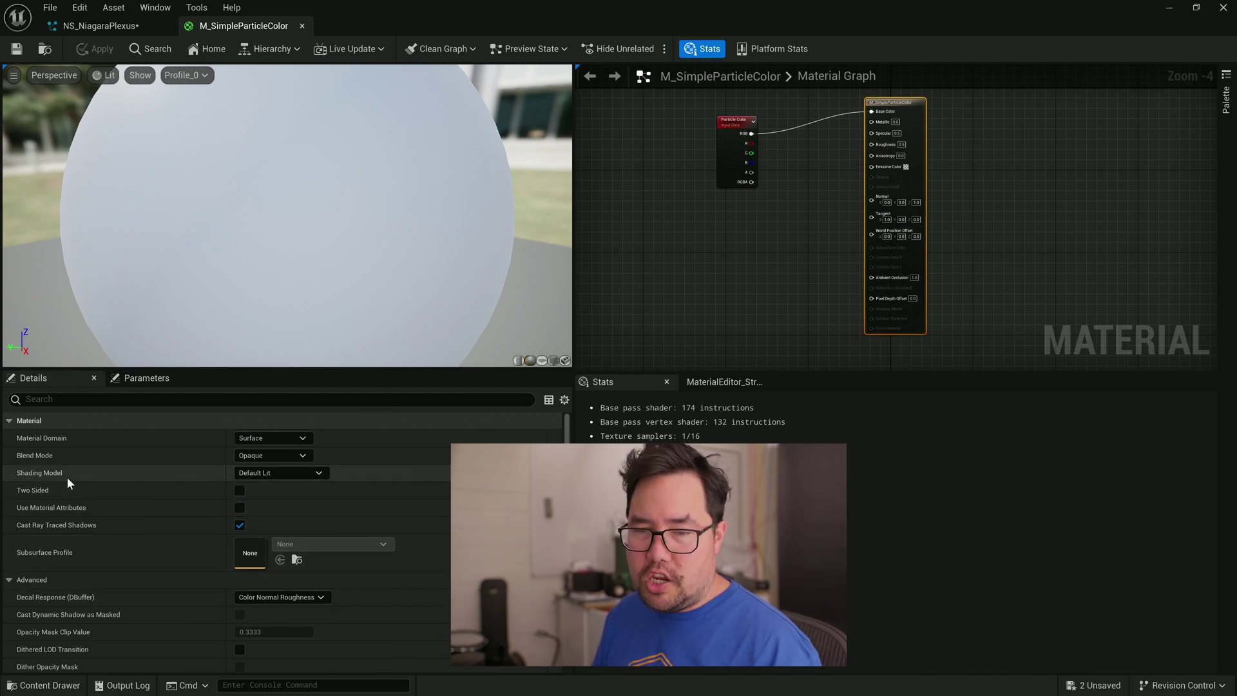
{"action": "left_click", "coordinate": [305, 472]}
{"action": "left_click", "coordinate": [269, 482]}
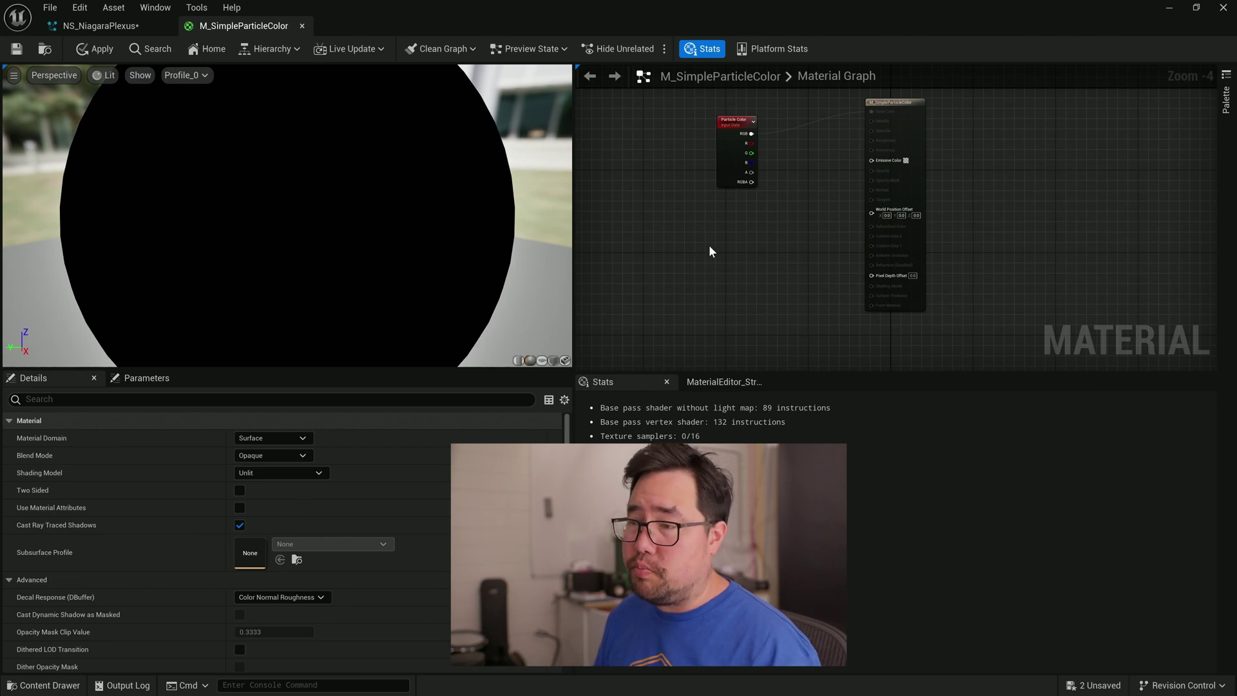
Step: Connect the Particle Color node's RGB output to Emissive Color, apply the change and close the material
{"action": "right_click_drag", "start_coordinate": [813, 167], "coordinate": [787, 222]}
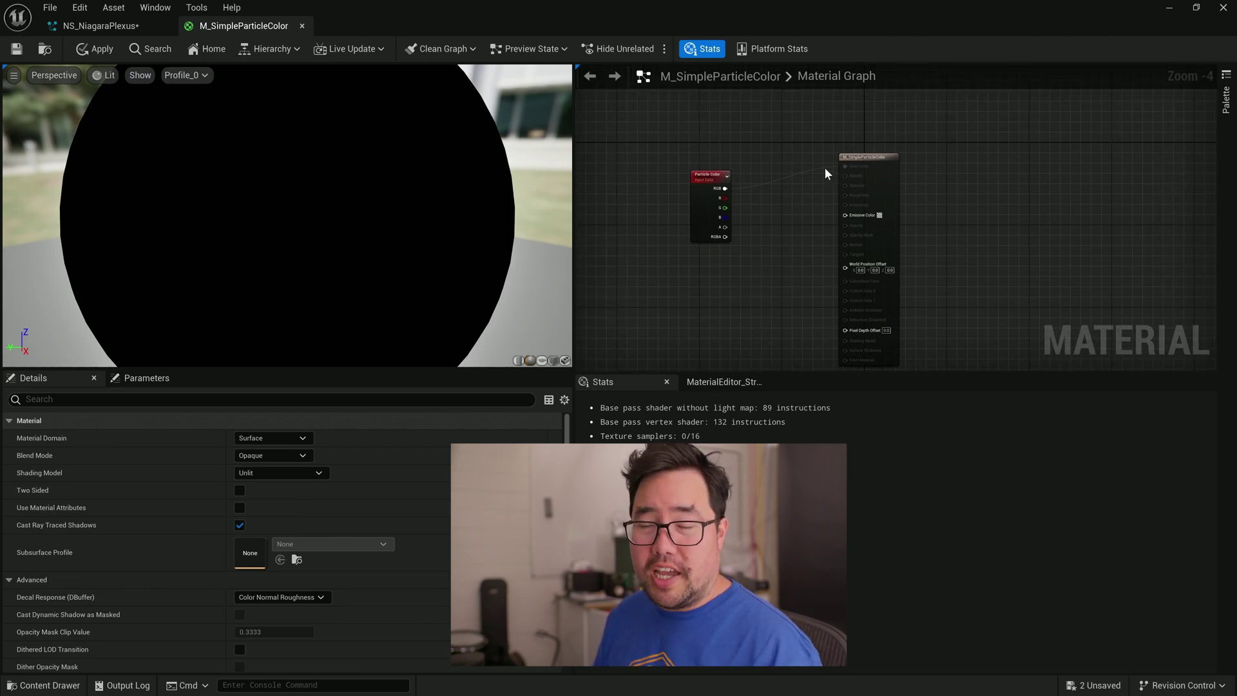
{"action": "left_click_drag", "start_coordinate": [824, 167], "coordinate": [832, 166]}
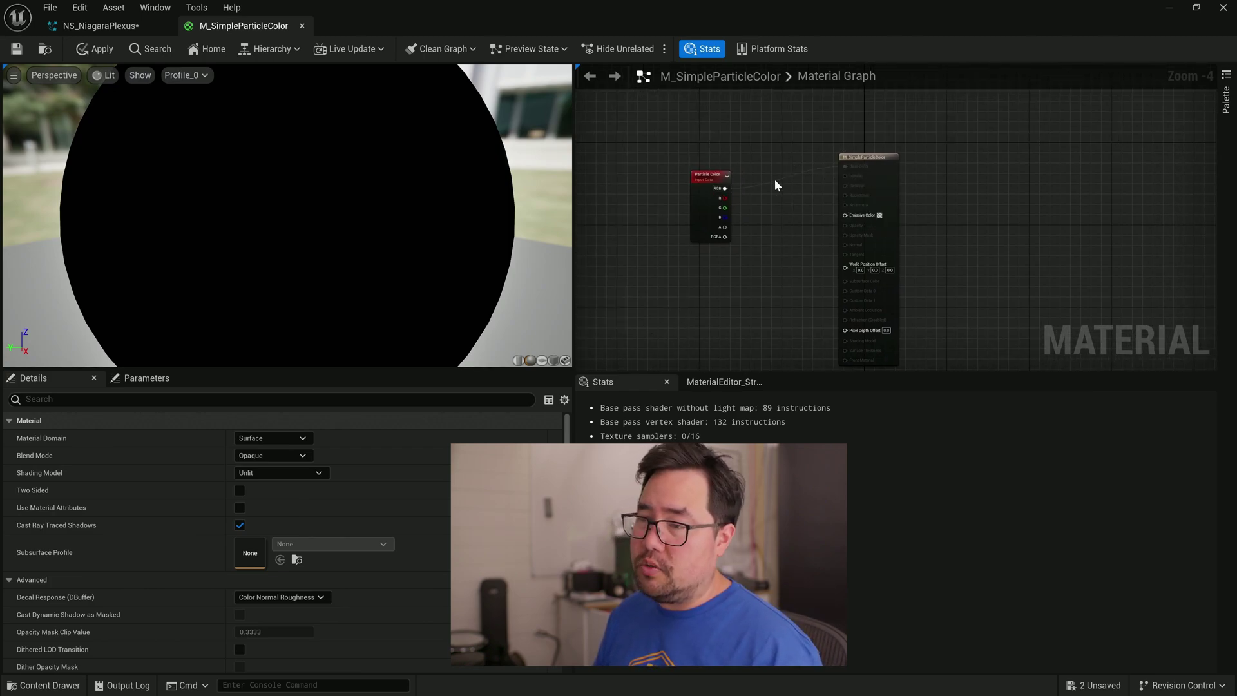
{"action": "left_click_drag", "start_coordinate": [726, 189], "coordinate": [848, 219]}
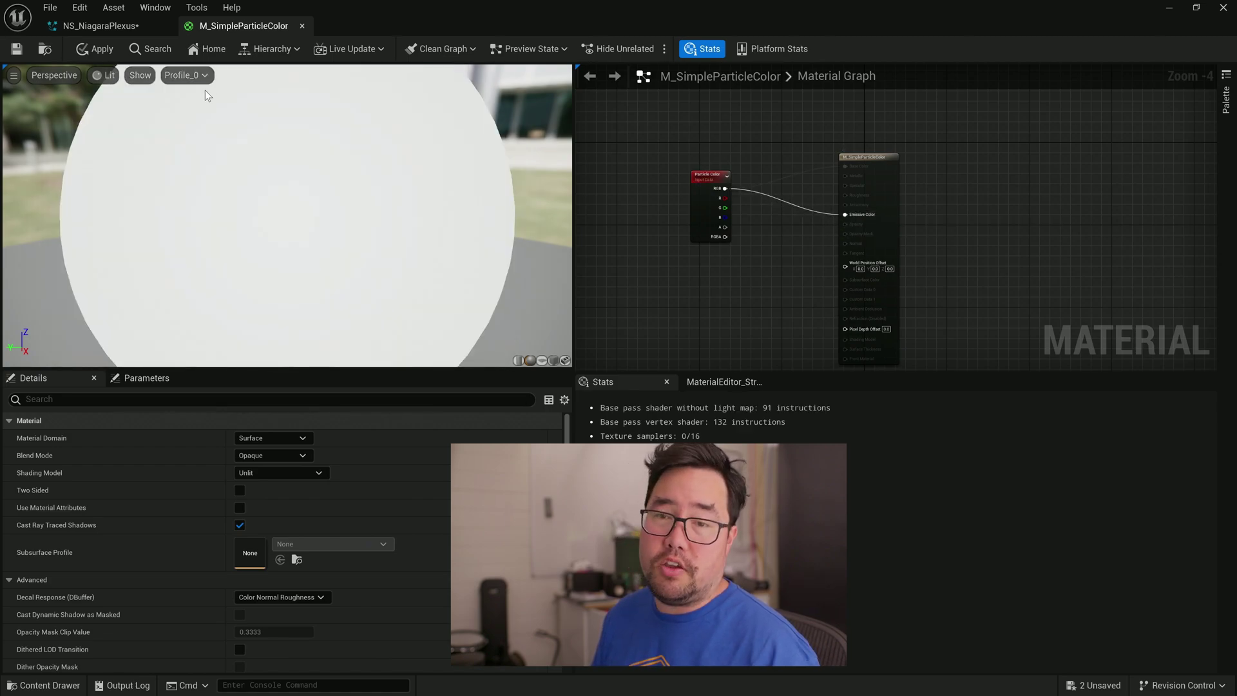
{"action": "left_click", "coordinate": [87, 49]}
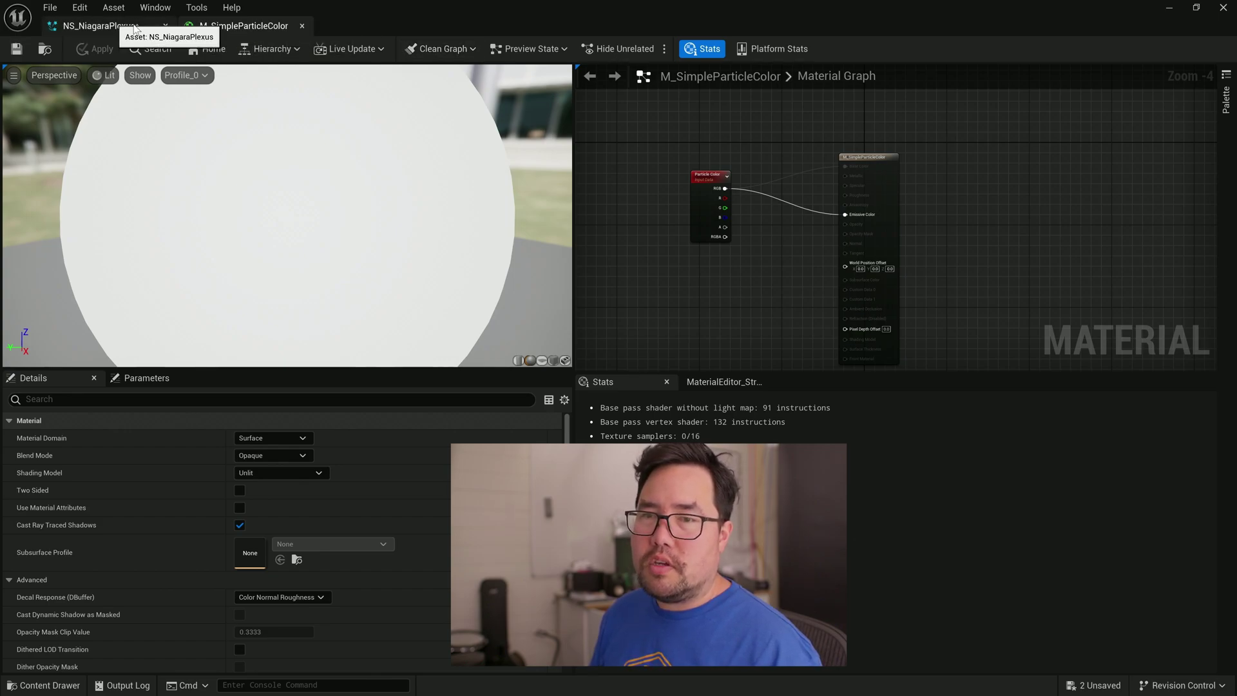
{"action": "left_click", "coordinate": [302, 27]}
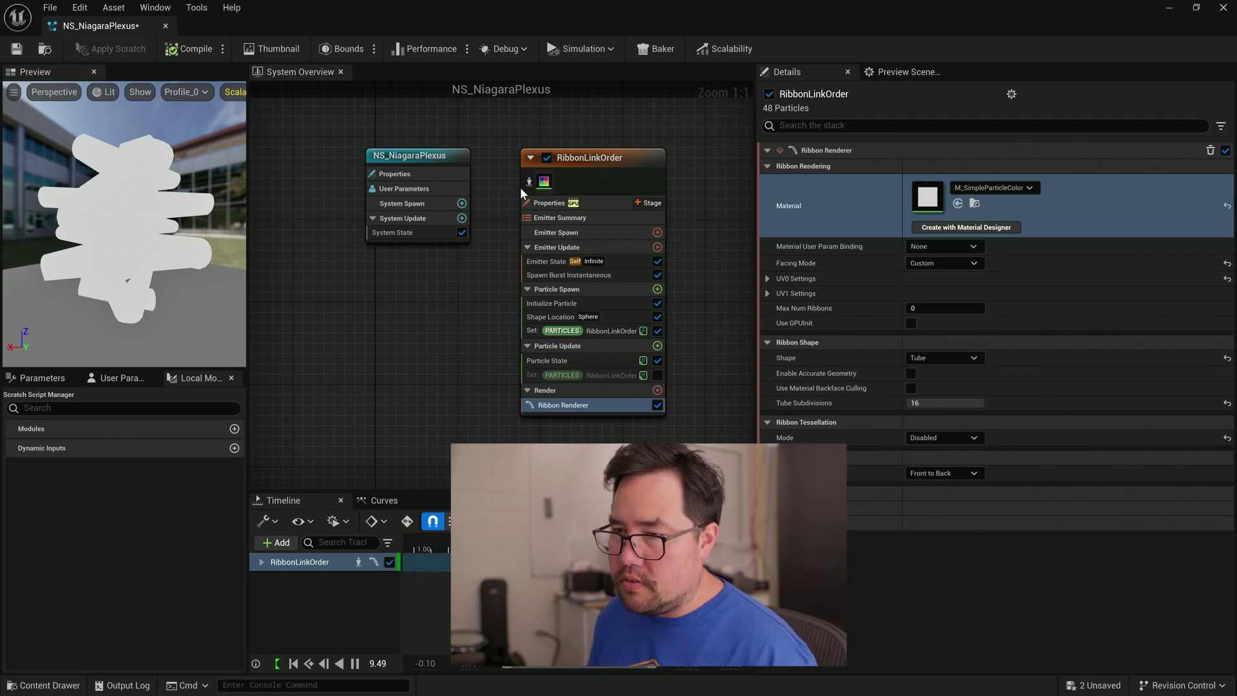
Step: Set the Ribbon Width in the RibbonLinkOrder emitter's Initialize Particle module to 4
{"action": "left_click", "coordinate": [598, 161]}
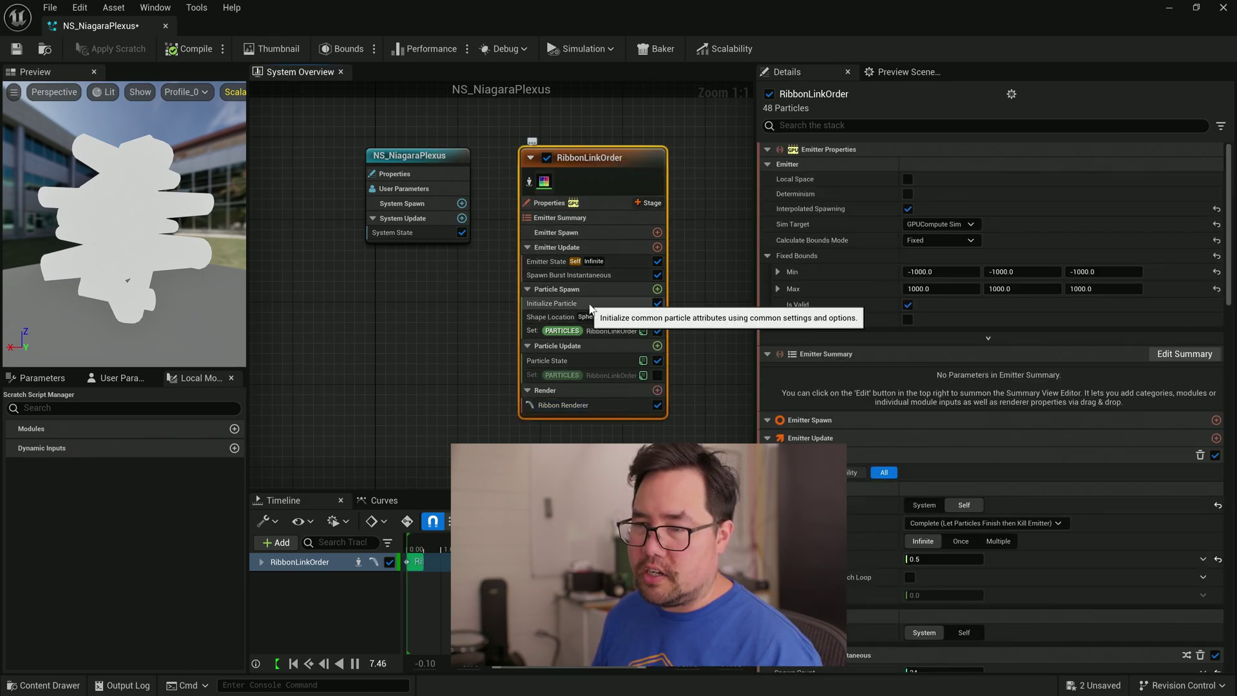
{"action": "left_click", "coordinate": [590, 304]}
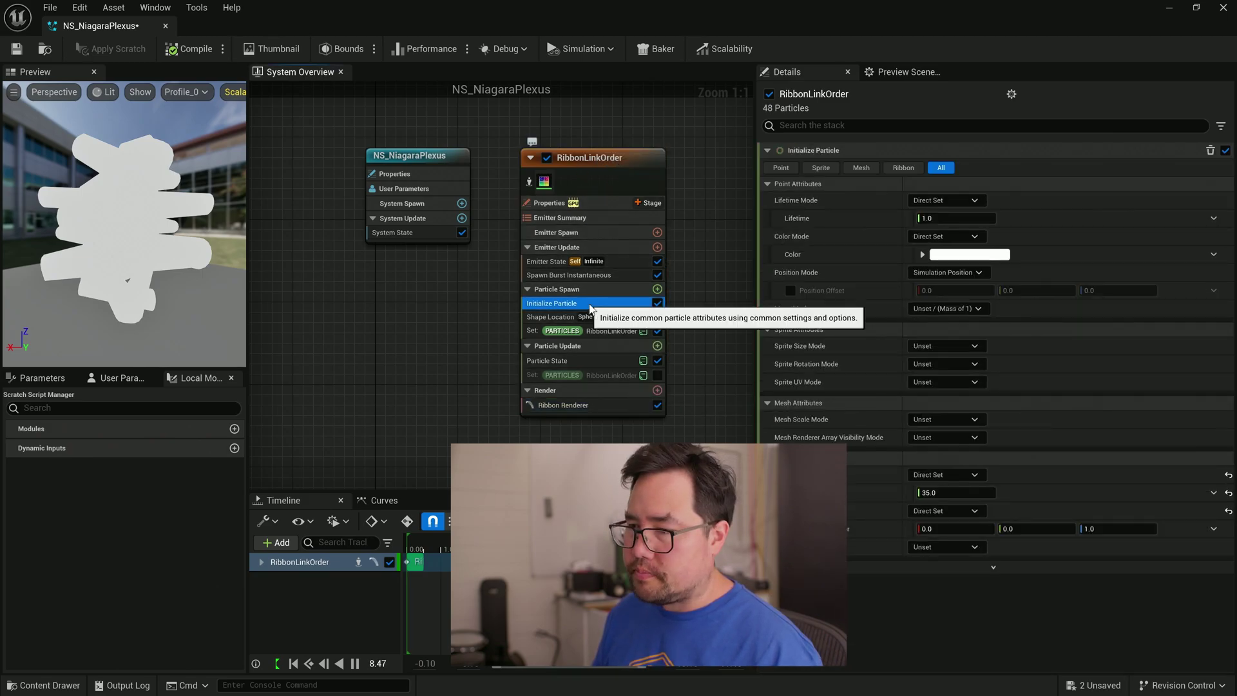
{"action": "left_click", "coordinate": [951, 496]}
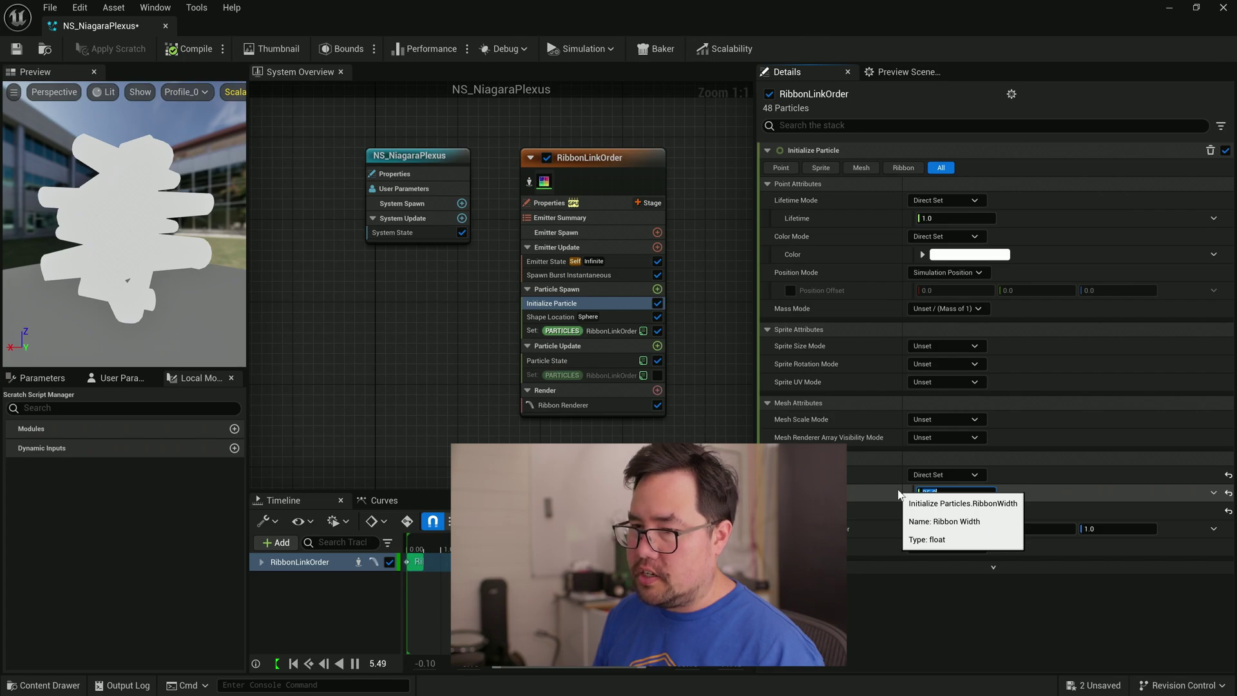
{"action": "type", "text": "2"}
{"action": "key", "text": "Return"}
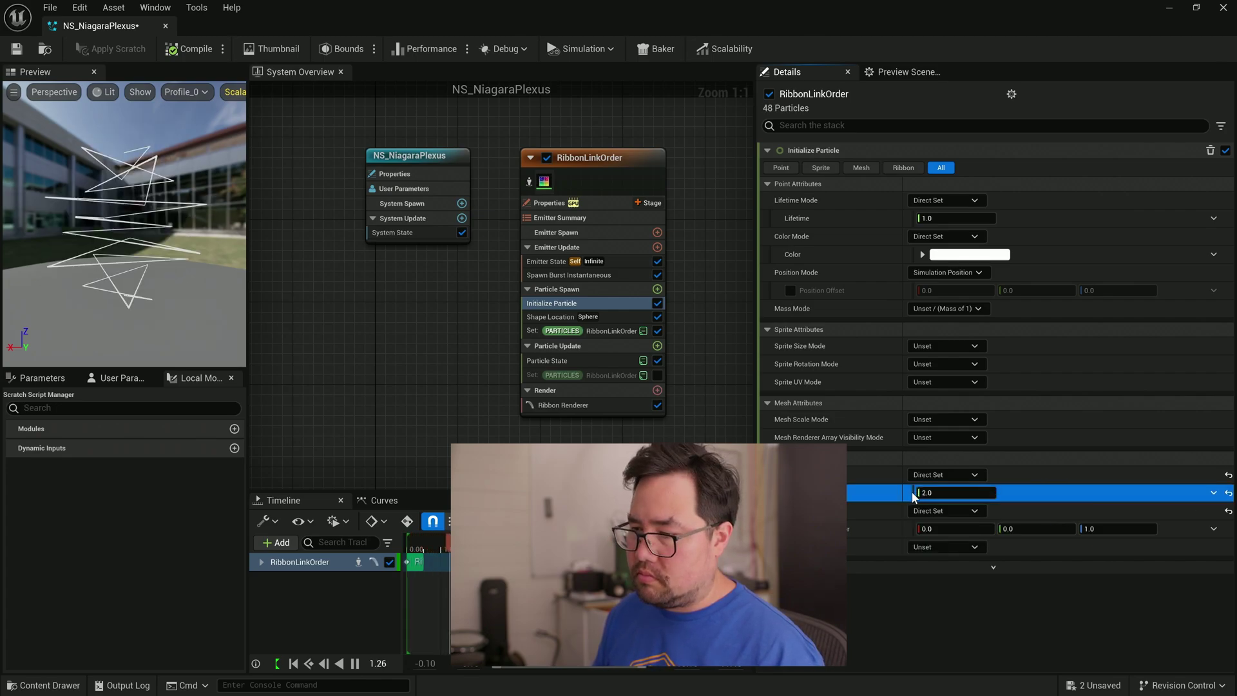
{"action": "left_click", "coordinate": [935, 492]}
{"action": "type", "text": "4"}
{"action": "key", "text": "Return"}
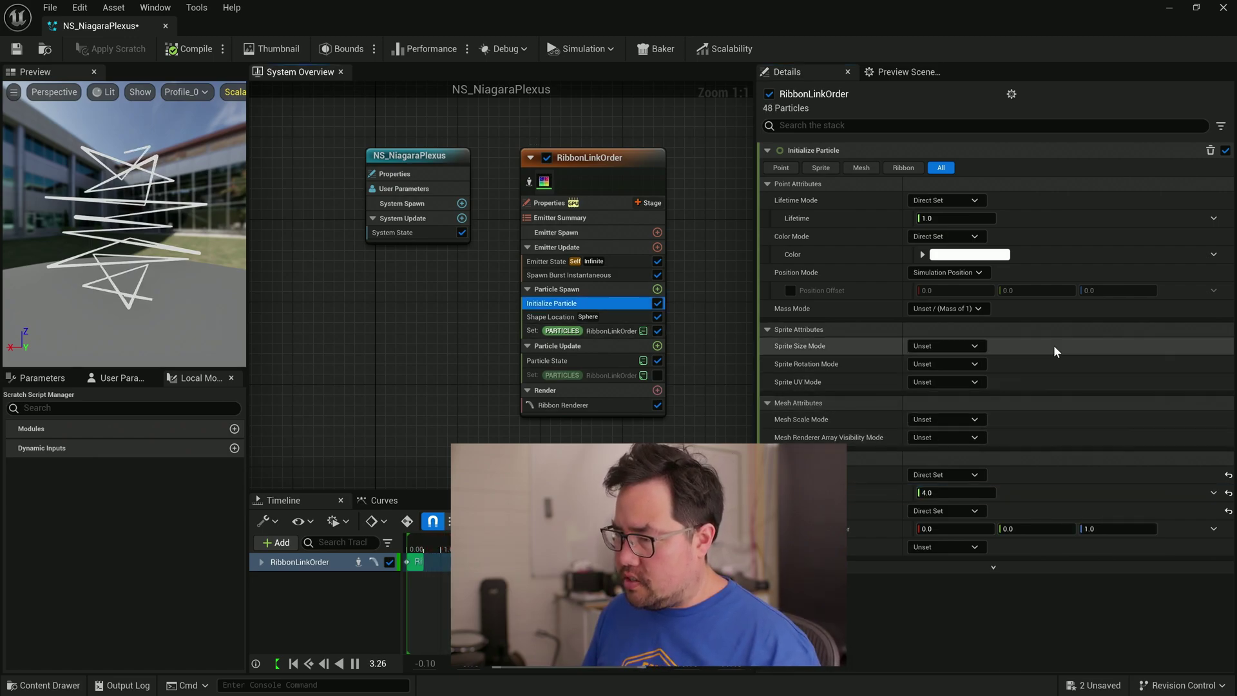
{"action": "left_click", "coordinate": [975, 348]}
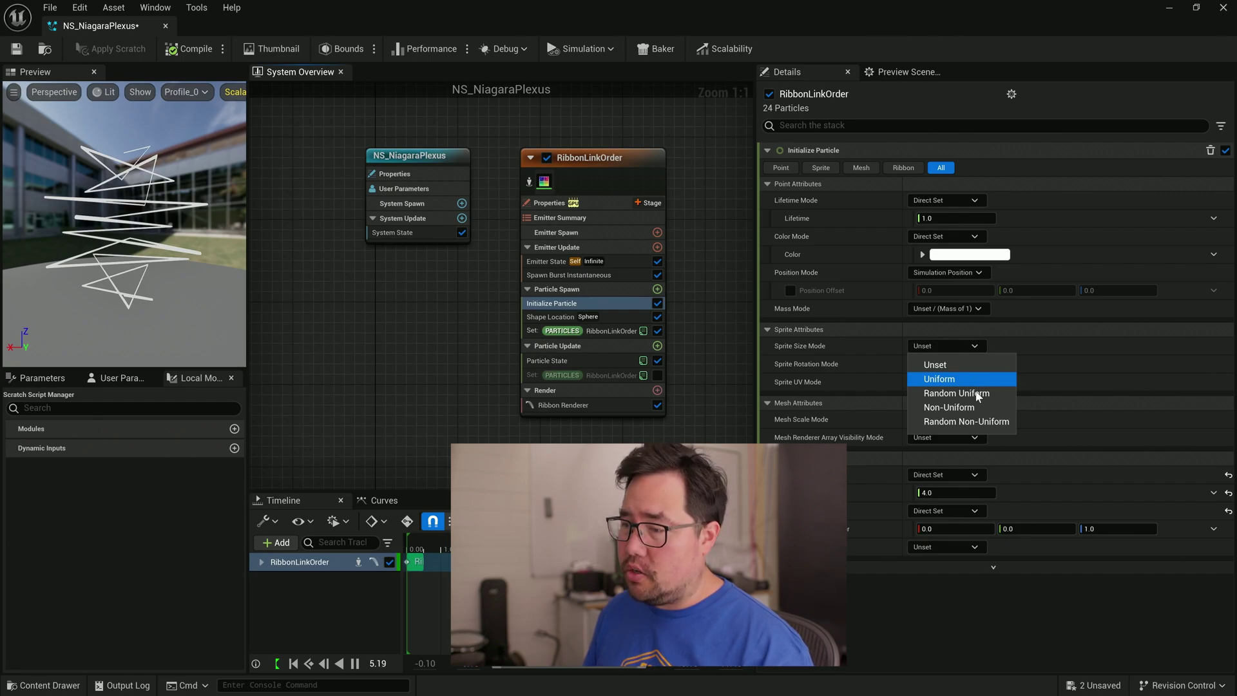
{"action": "left_click", "coordinate": [945, 237]}
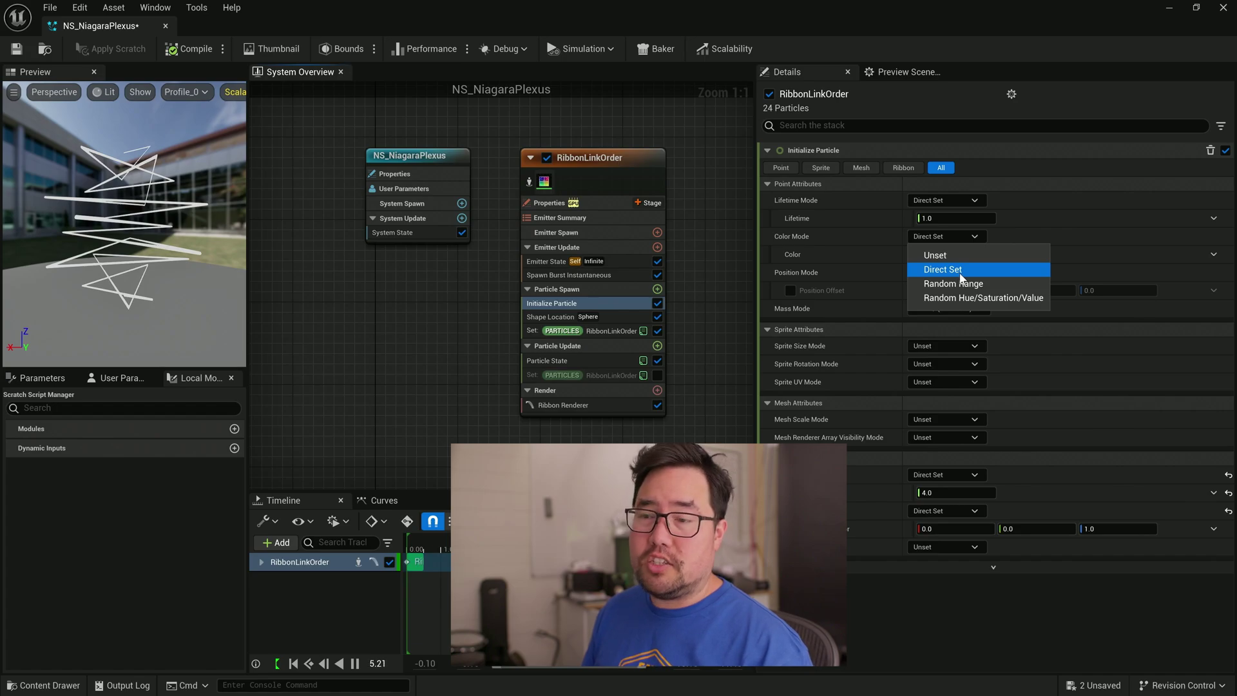
{"action": "left_click", "coordinate": [928, 347]}
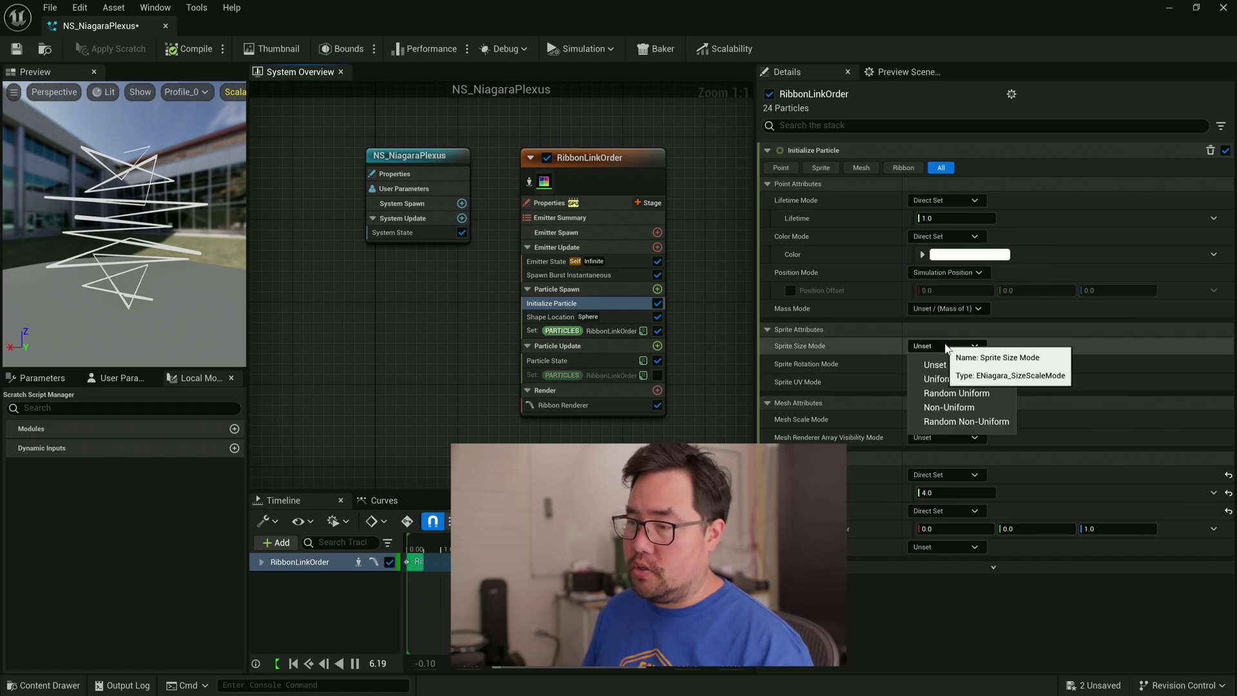
{"action": "left_click", "coordinate": [963, 235]}
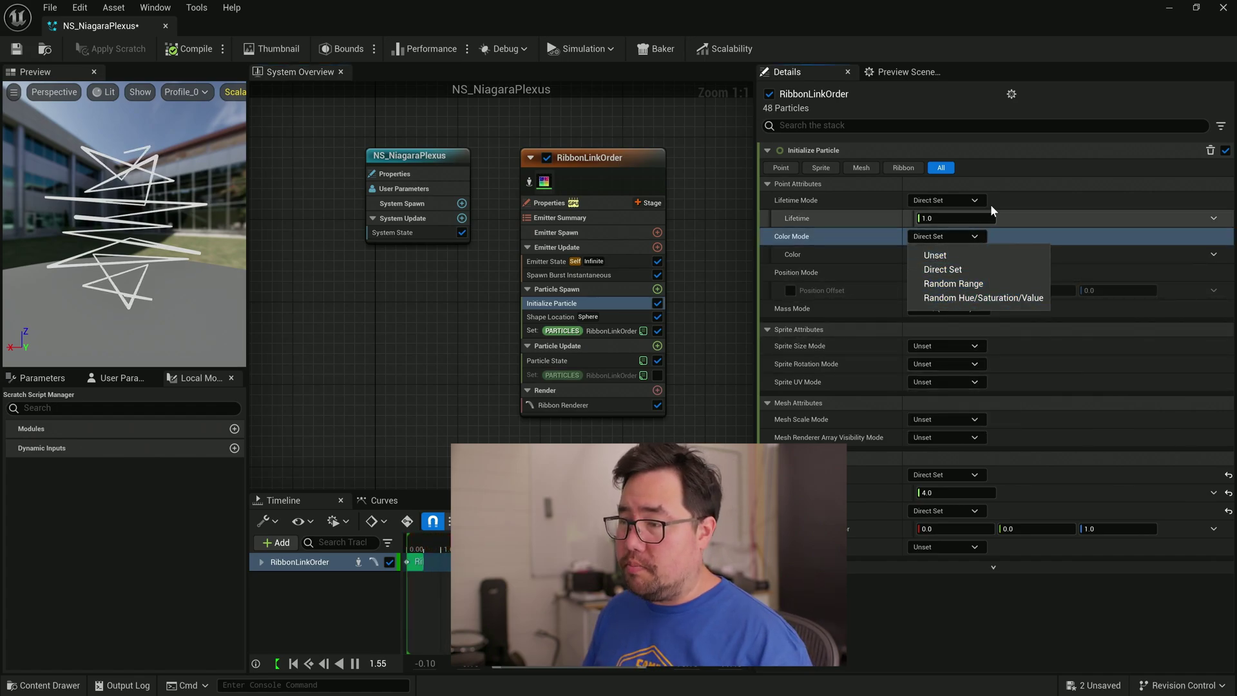
{"action": "left_click", "coordinate": [973, 200]}
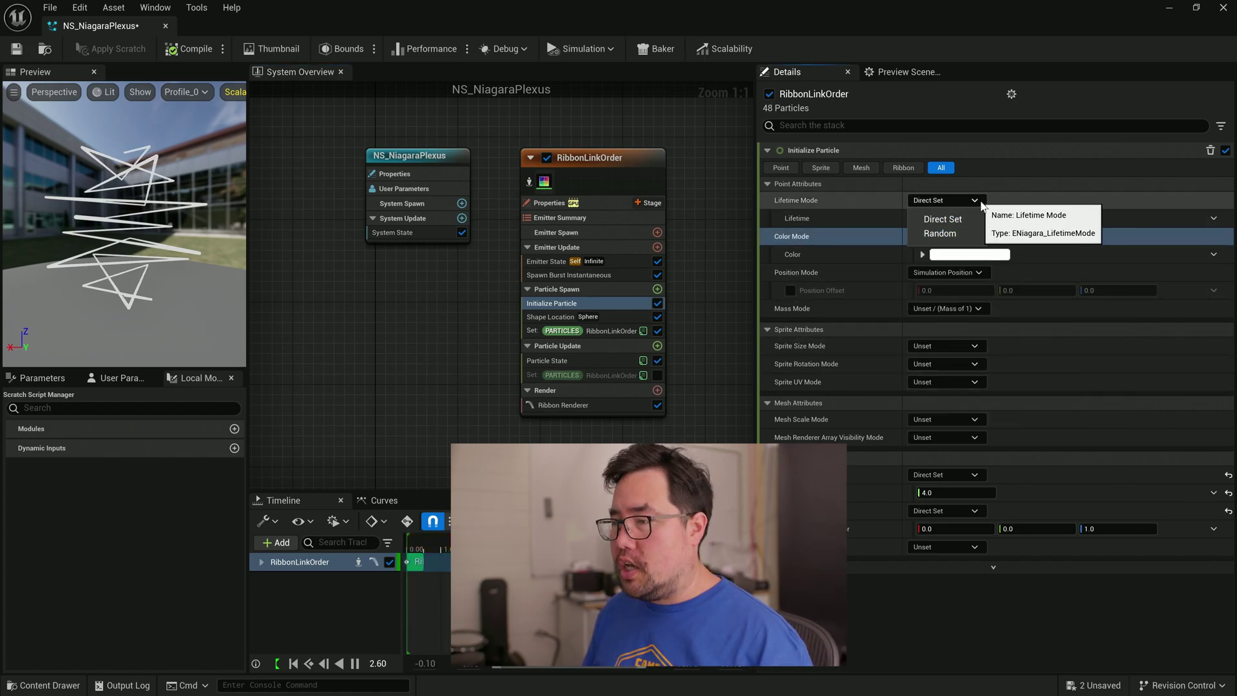
{"action": "left_click", "coordinate": [1015, 202]}
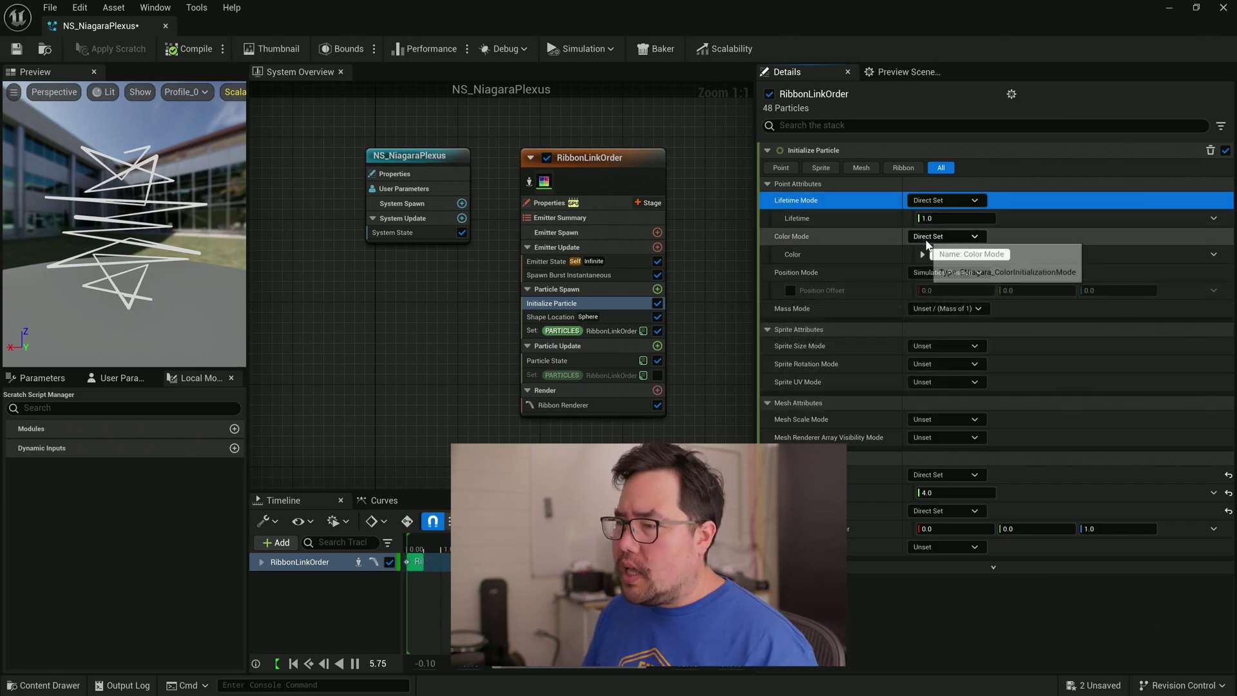
Step: Set Initialize Particle's Color Mode to Random Hue/Saturation/Value and pick a light blue base colour, hex sRGB 92CCFFFF
{"action": "left_click", "coordinate": [977, 237]}
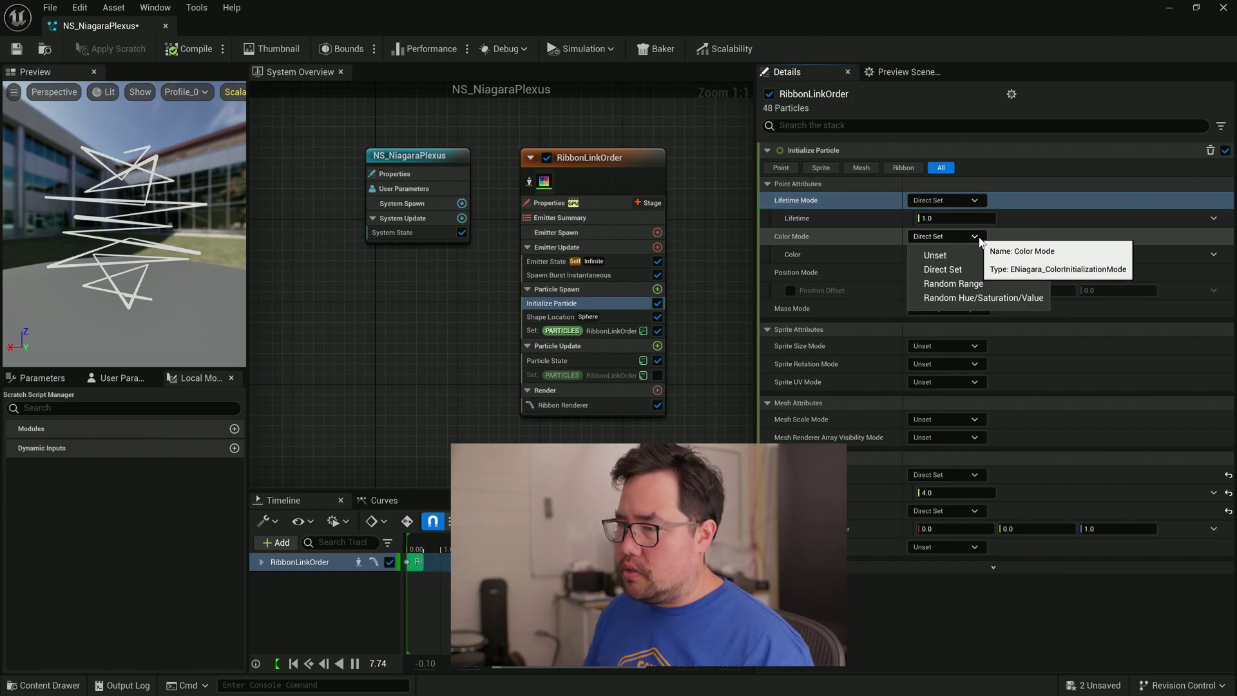
{"action": "left_click", "coordinate": [983, 298]}
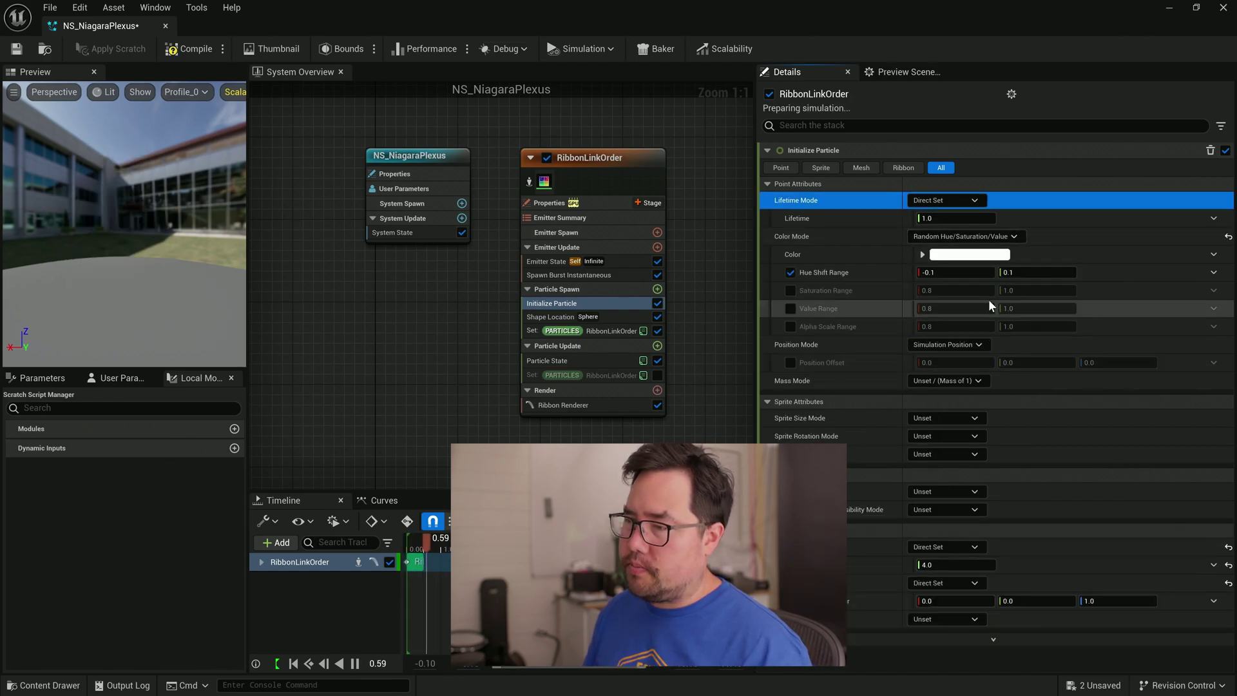
{"action": "left_click", "coordinate": [970, 256]}
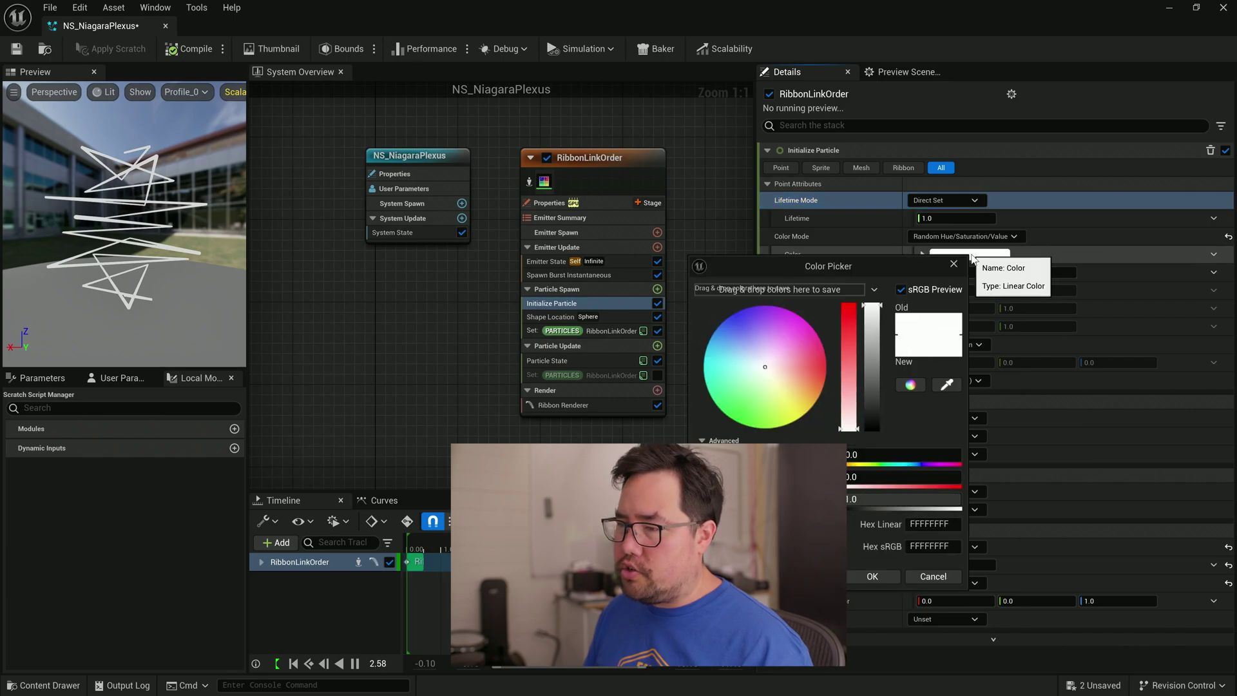
{"action": "left_click", "coordinate": [741, 350]}
{"action": "left_click", "coordinate": [728, 342]}
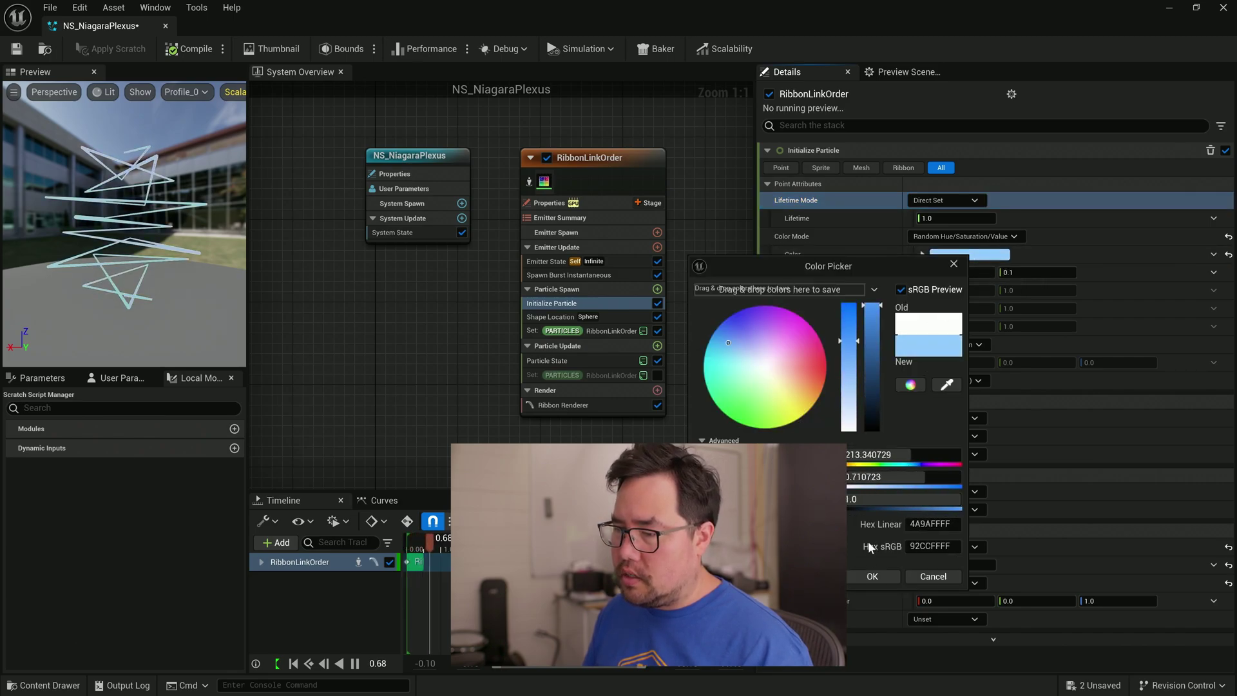
{"action": "left_click", "coordinate": [870, 575]}
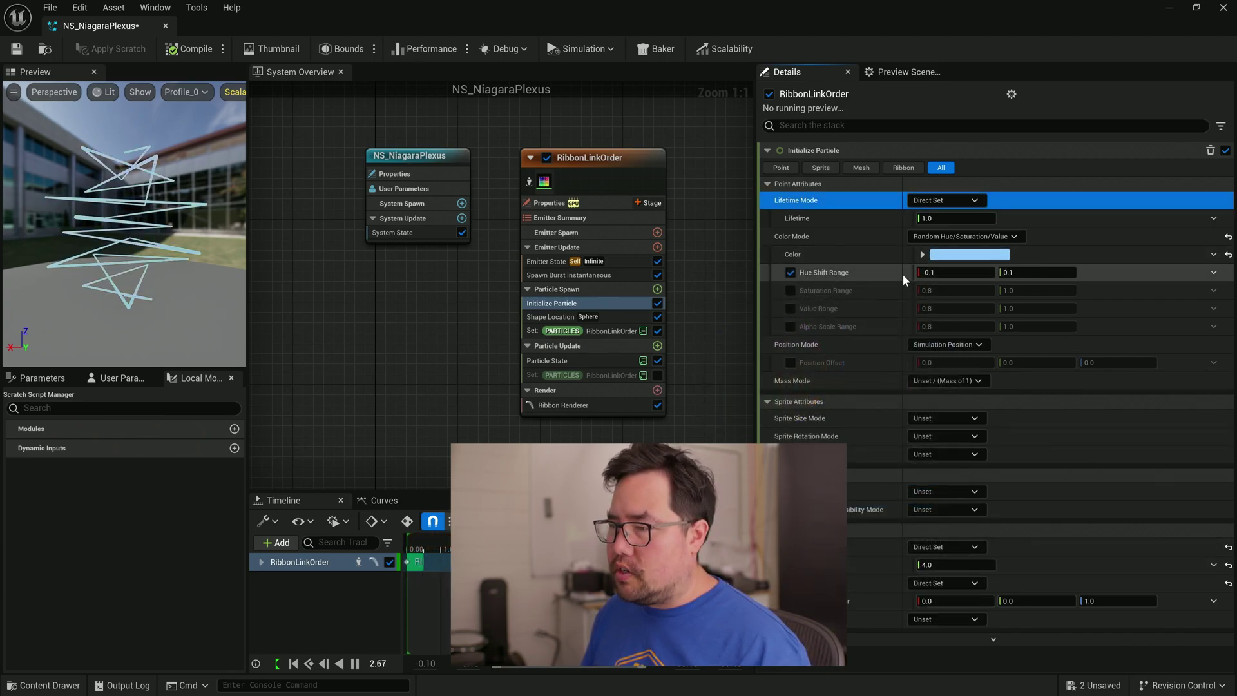
Step: Enable the Saturation Range and Value Range, and set the Hue Shift Range to -0.2 and 0.2
{"action": "left_click", "coordinate": [958, 273]}
{"action": "left_click", "coordinate": [791, 291]}
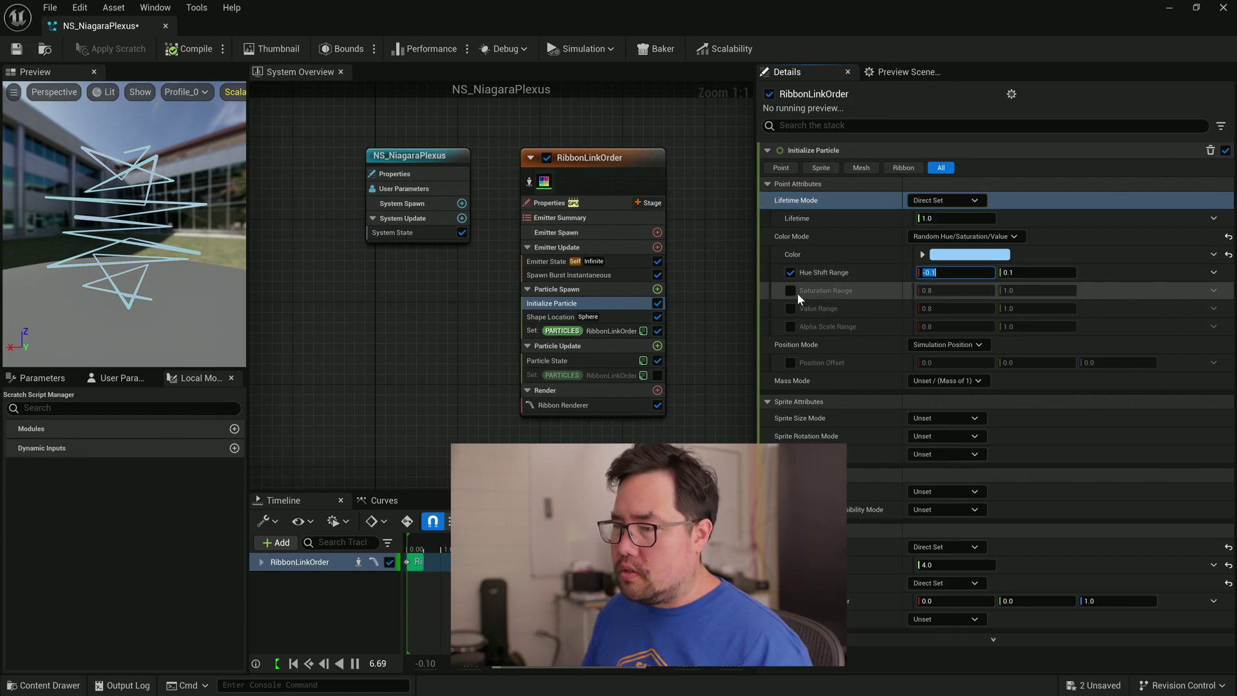
{"action": "left_click", "coordinate": [790, 310]}
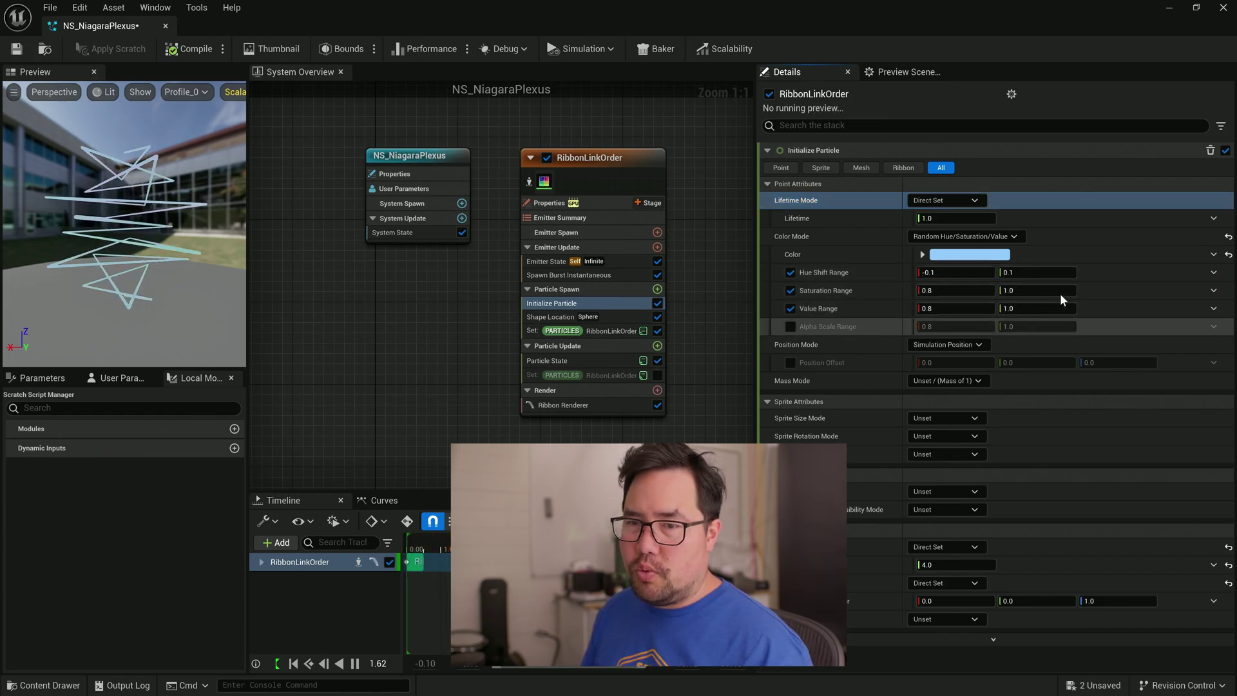
{"action": "left_click_drag", "start_coordinate": [957, 272], "coordinate": [951, 272]}
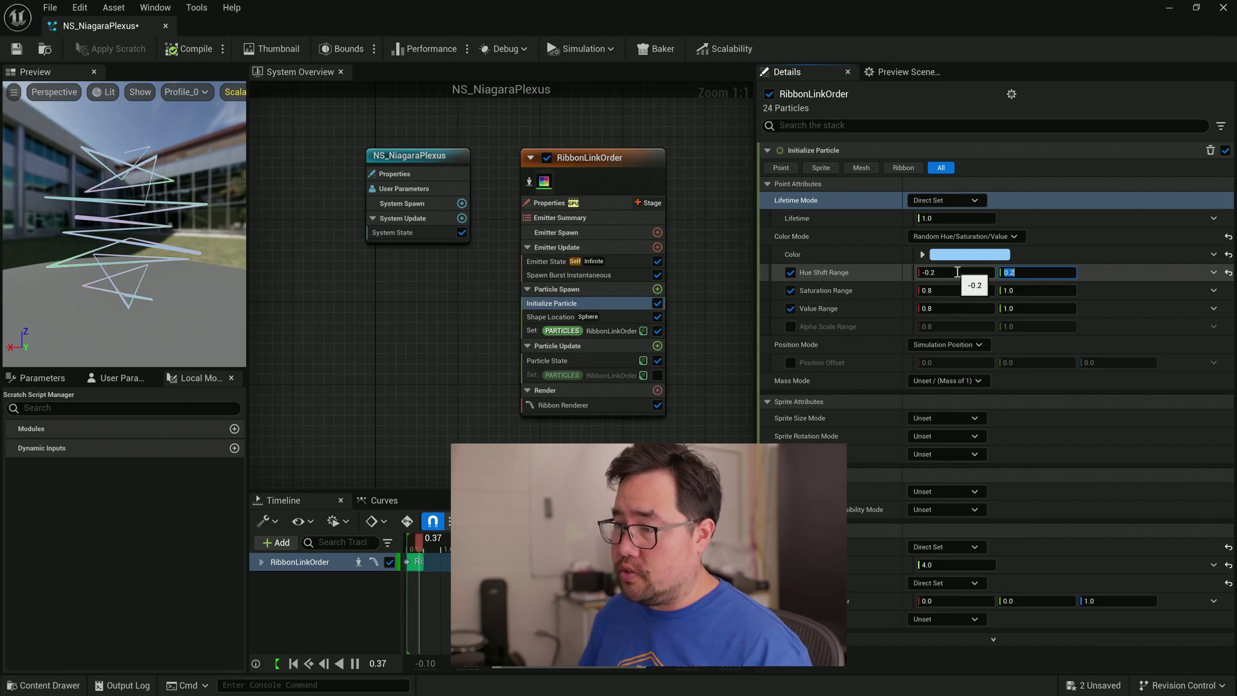
{"action": "type", "text": "0.2"}
{"action": "key", "text": "Return"}
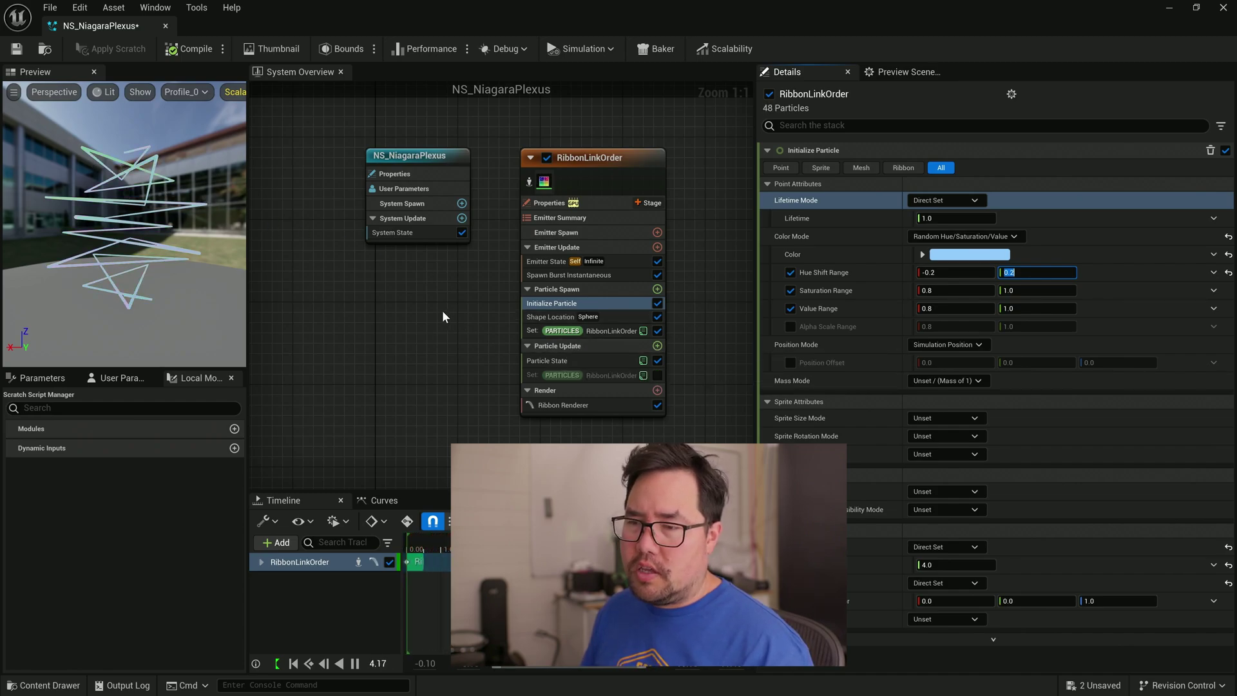
Step: Set the Emitter State's Loop Duration to 5 and the Initialize Particle Lifetime to 5
{"action": "left_click", "coordinate": [549, 261]}
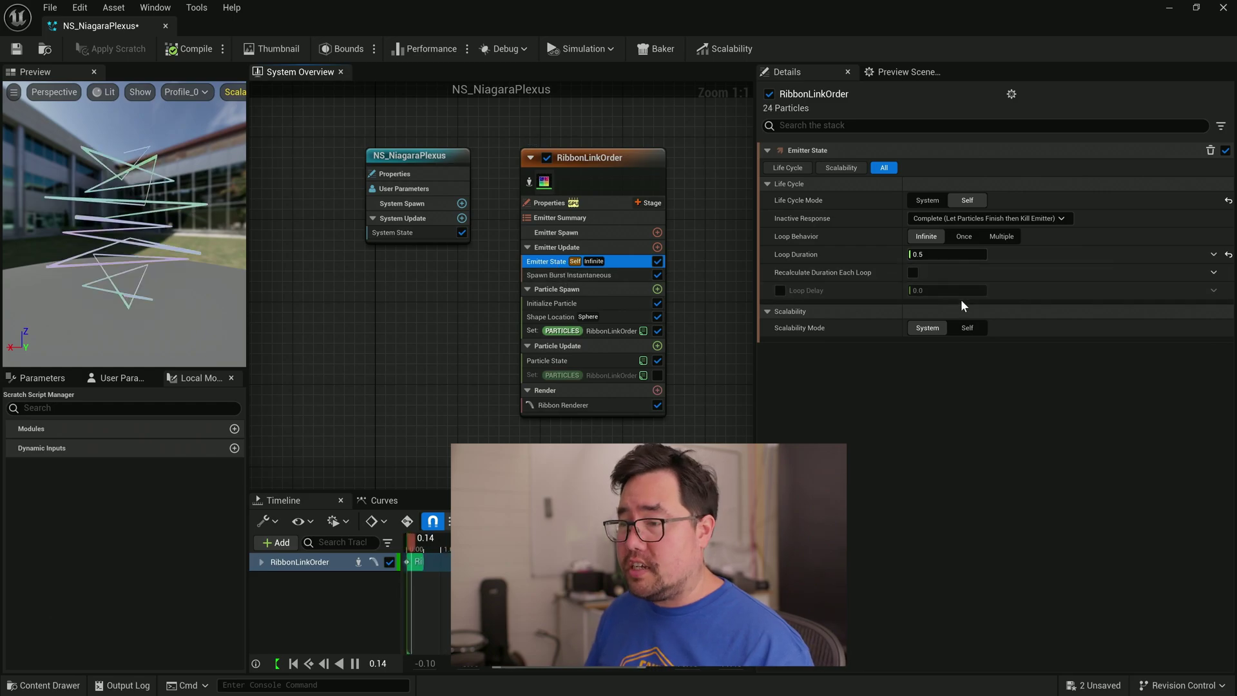
{"action": "left_click", "coordinate": [927, 254]}
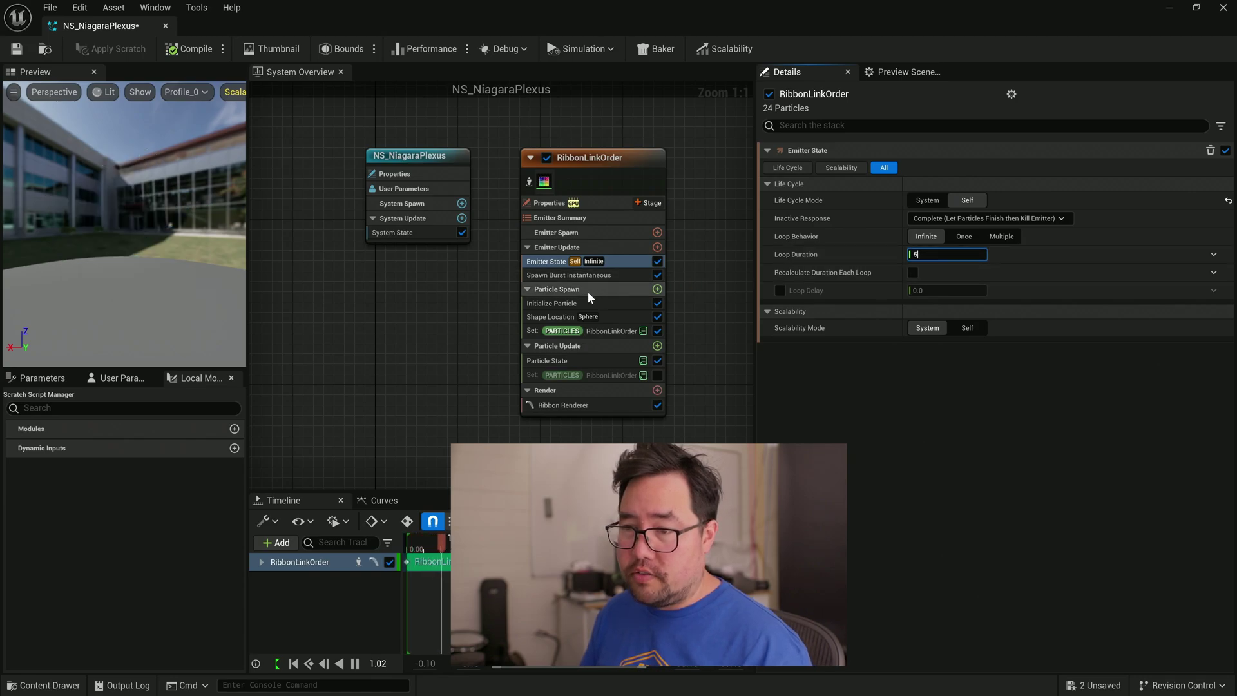
{"action": "left_click", "coordinate": [574, 303]}
{"action": "left_click", "coordinate": [942, 218]}
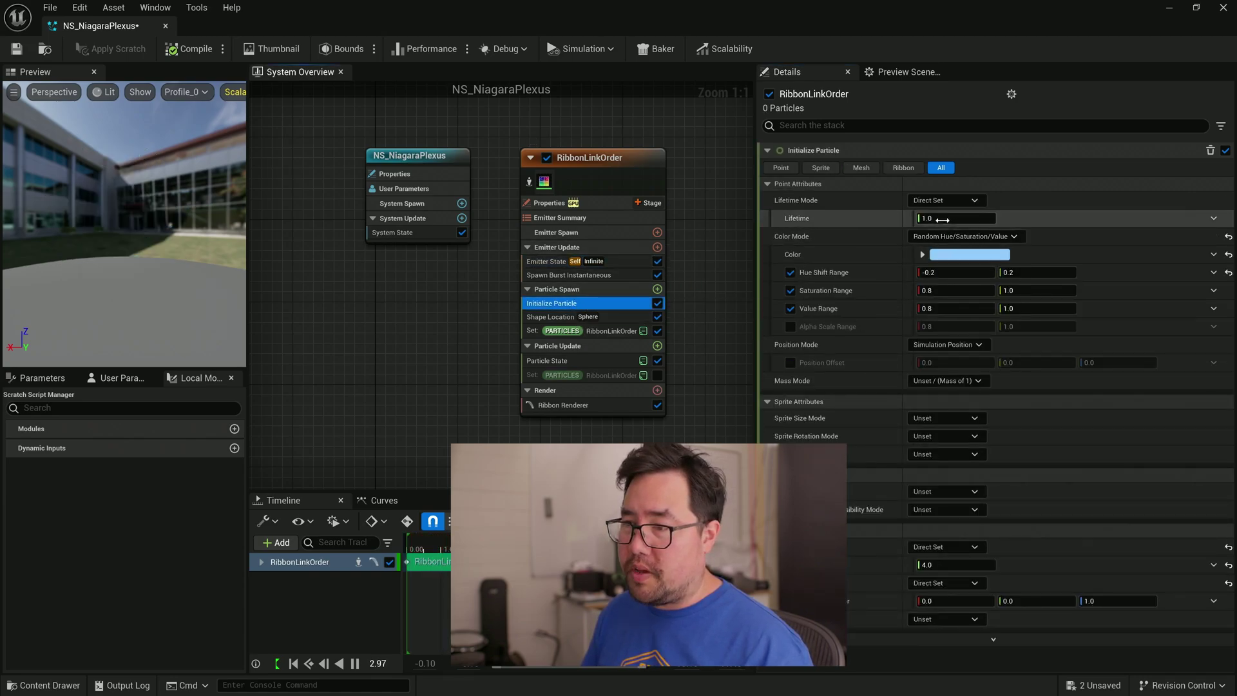
{"action": "type", "text": "5"}
{"action": "key", "text": "Return"}
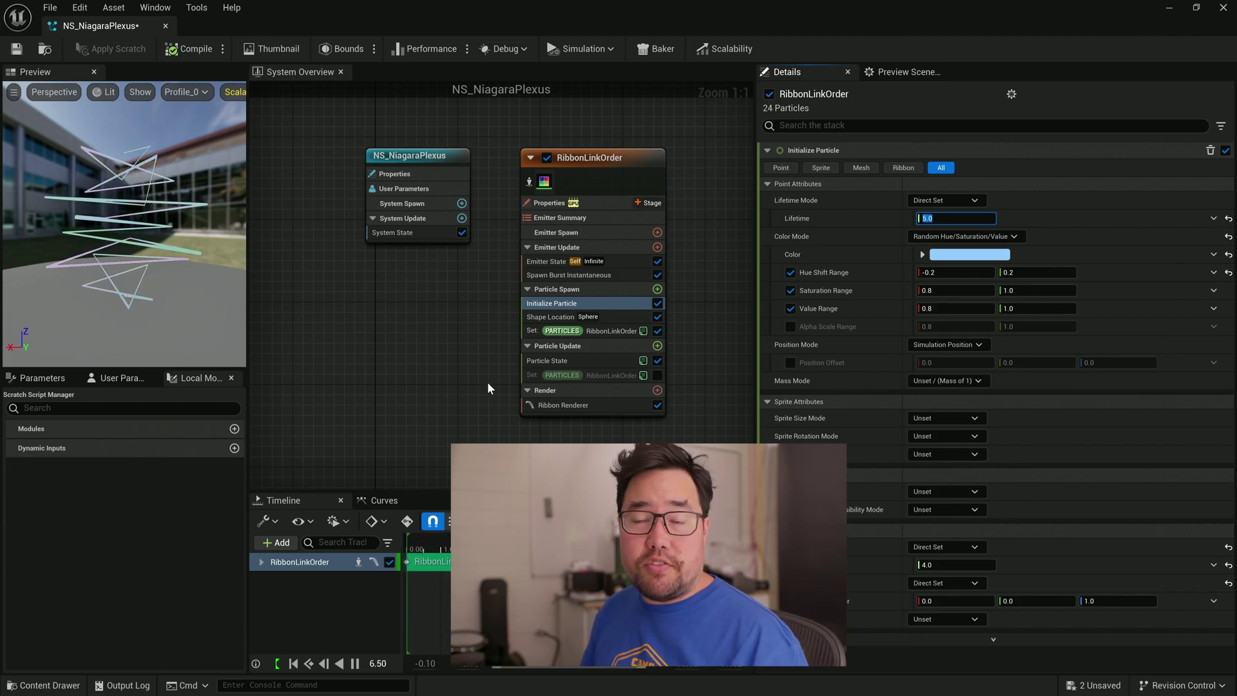
Step: Increase the Sphere Radius of the Shape Location module to about 155.8
{"action": "left_click_drag", "start_coordinate": [92, 189], "coordinate": [133, 262]}
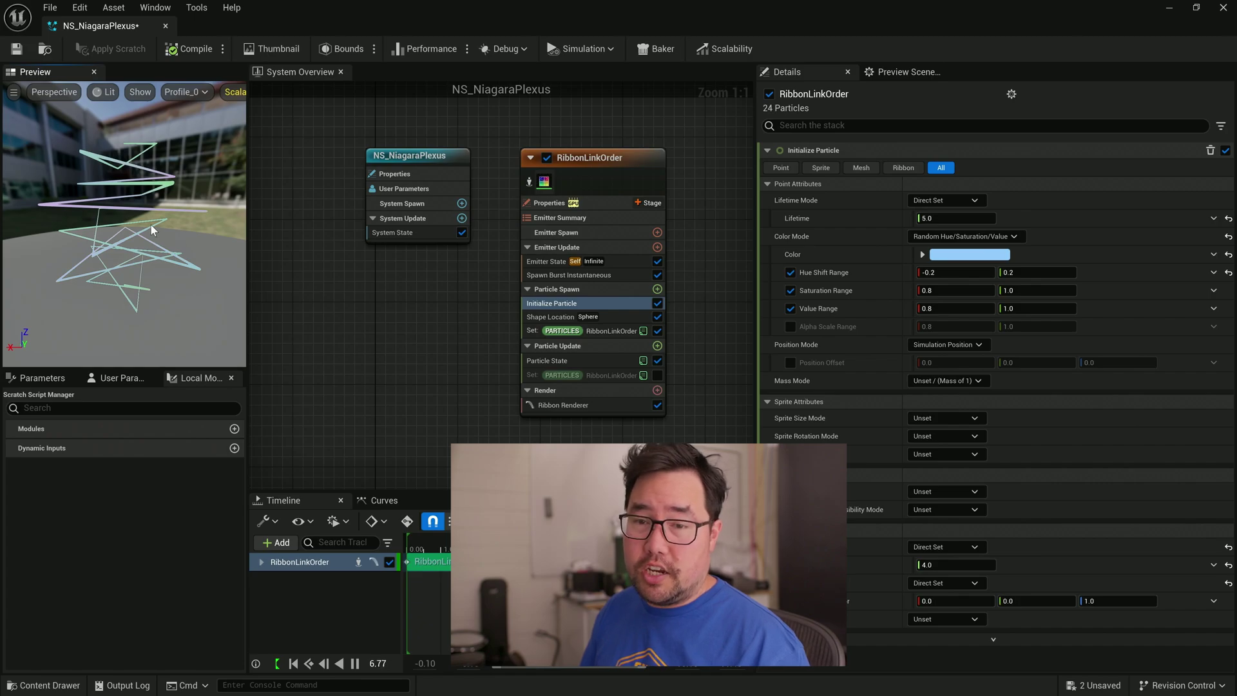
{"action": "left_click_drag", "start_coordinate": [151, 225], "coordinate": [206, 261]}
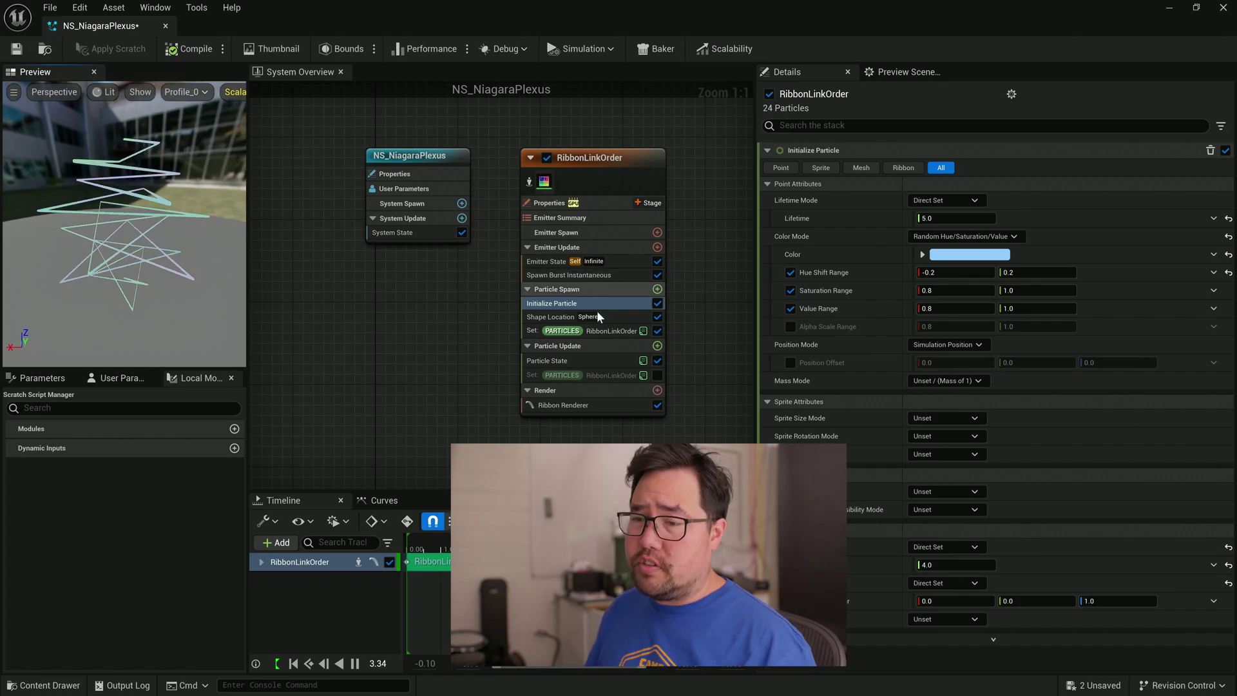
{"action": "left_click", "coordinate": [555, 321]}
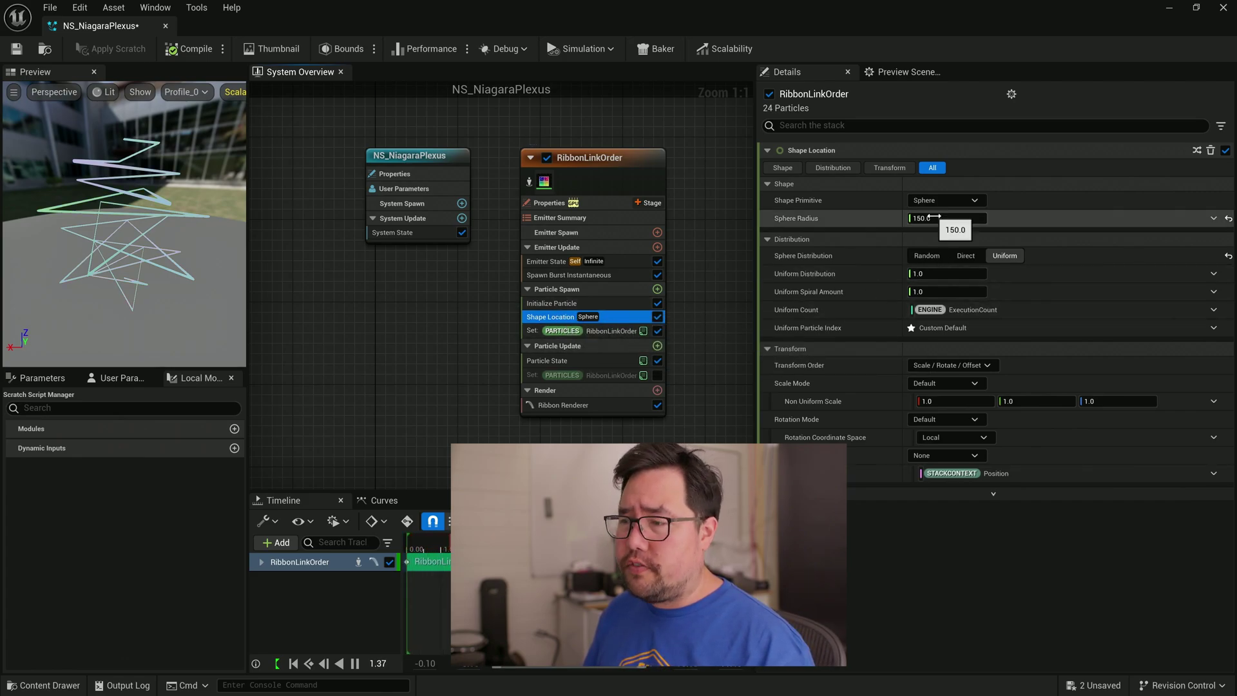
{"action": "mouse_move", "coordinate": [942, 222]}
{"action": "left_mouse_down"}
{"action": "mouse_move", "coordinate": [963, 222]}
{"action": "mouse_move", "coordinate": [928, 221]}
{"action": "mouse_move", "coordinate": [966, 222]}
{"action": "left_mouse_up"}
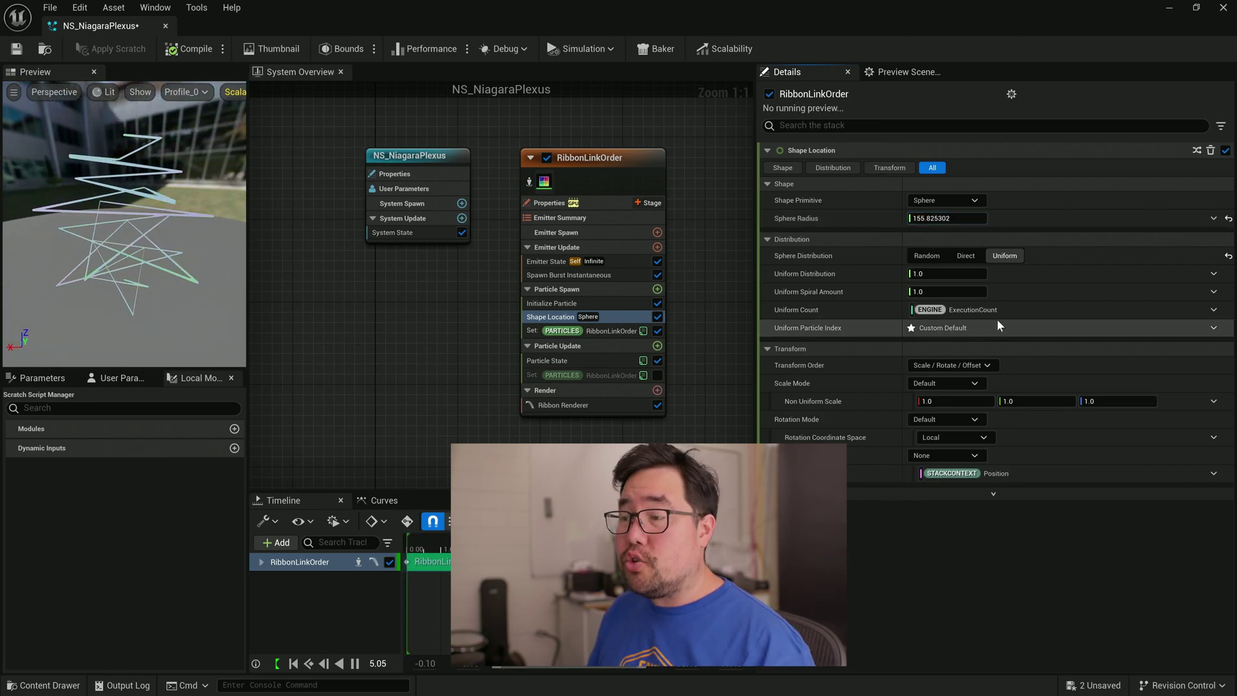
Step: Try the Direct and Random options for Shape Location's Sphere Distribution, and restore it to Uniform
{"action": "left_click", "coordinate": [966, 256]}
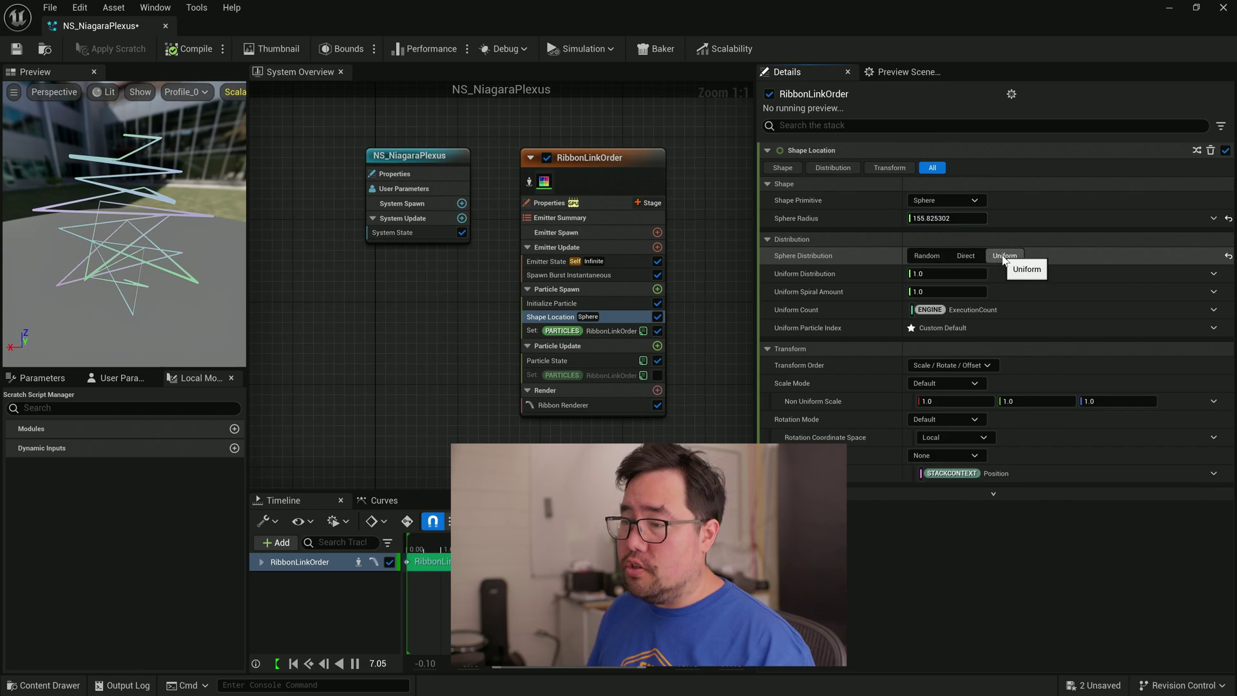
{"action": "left_click", "coordinate": [925, 257]}
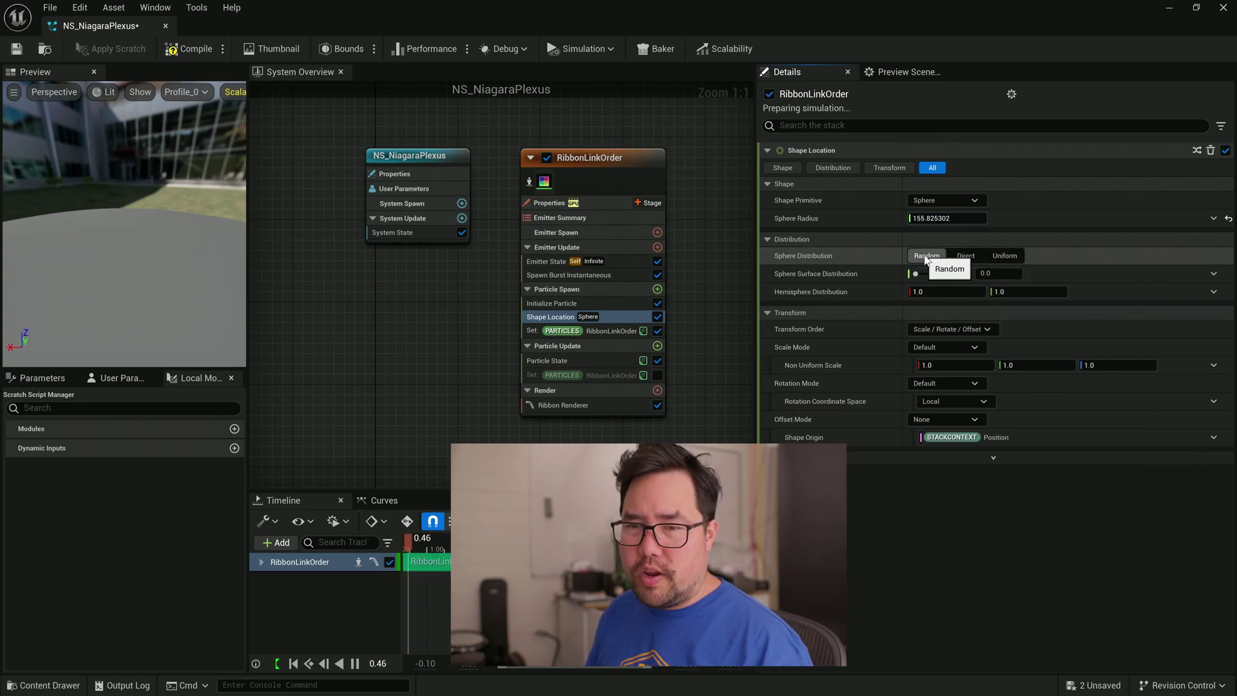
{"action": "left_click", "coordinate": [1006, 256]}
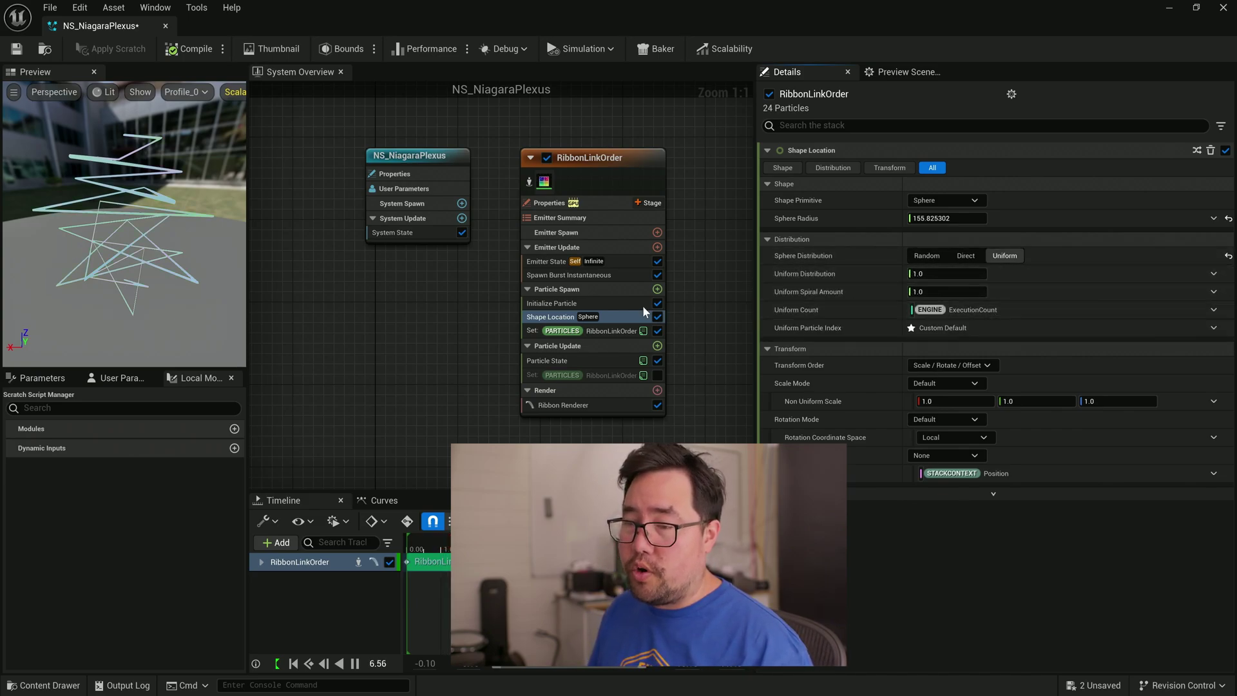
Step: Examine the Set RibbonLinkOrder and Shape Location modules under Particle Spawn to see how the particles are ordered and placed
{"action": "left_click", "coordinate": [593, 330]}
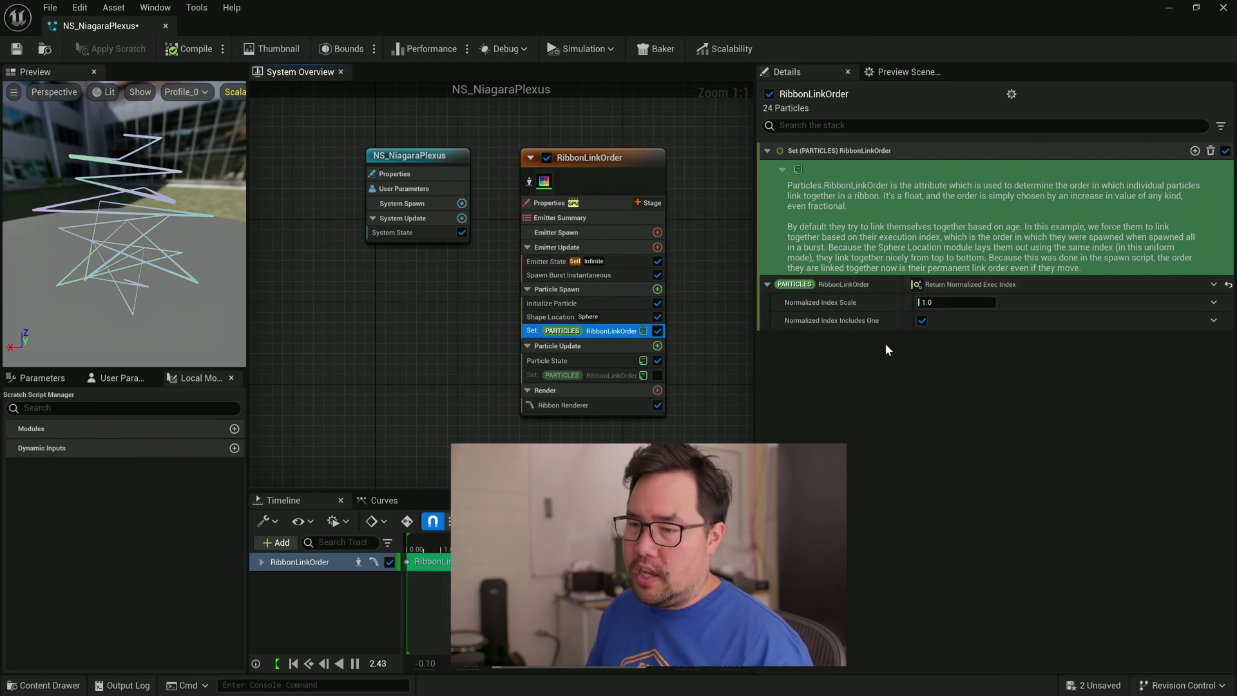
{"action": "left_click", "coordinate": [617, 319]}
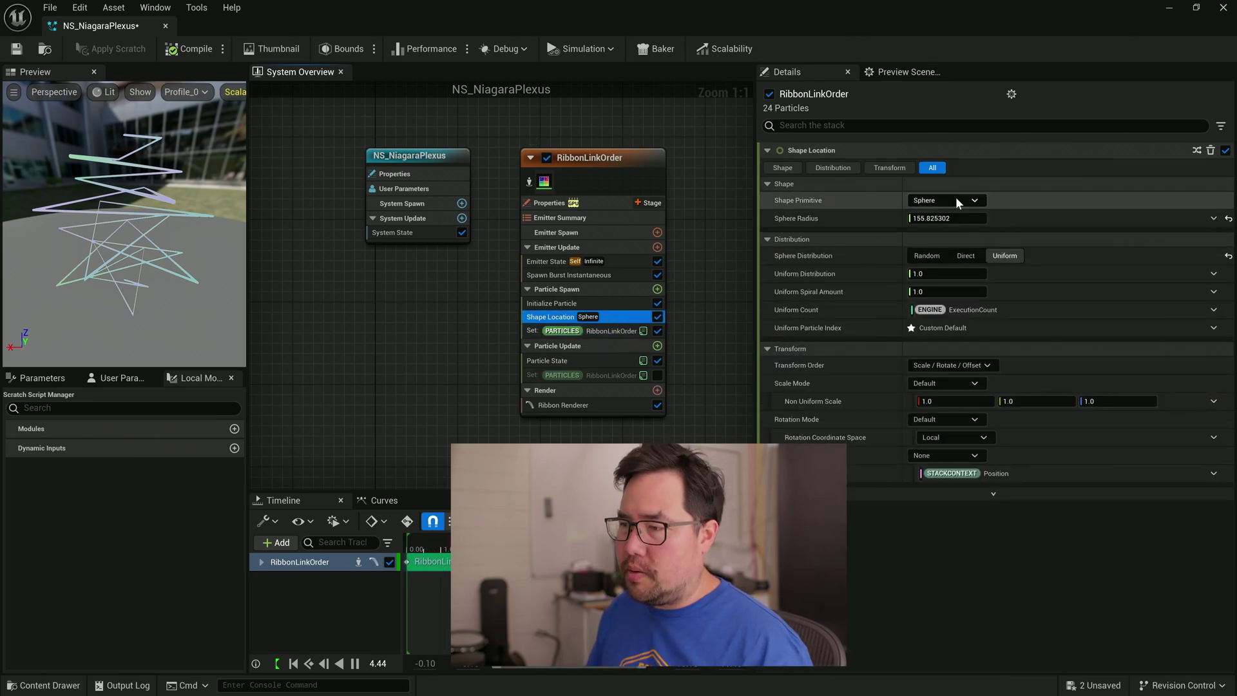
{"action": "left_click", "coordinate": [602, 330]}
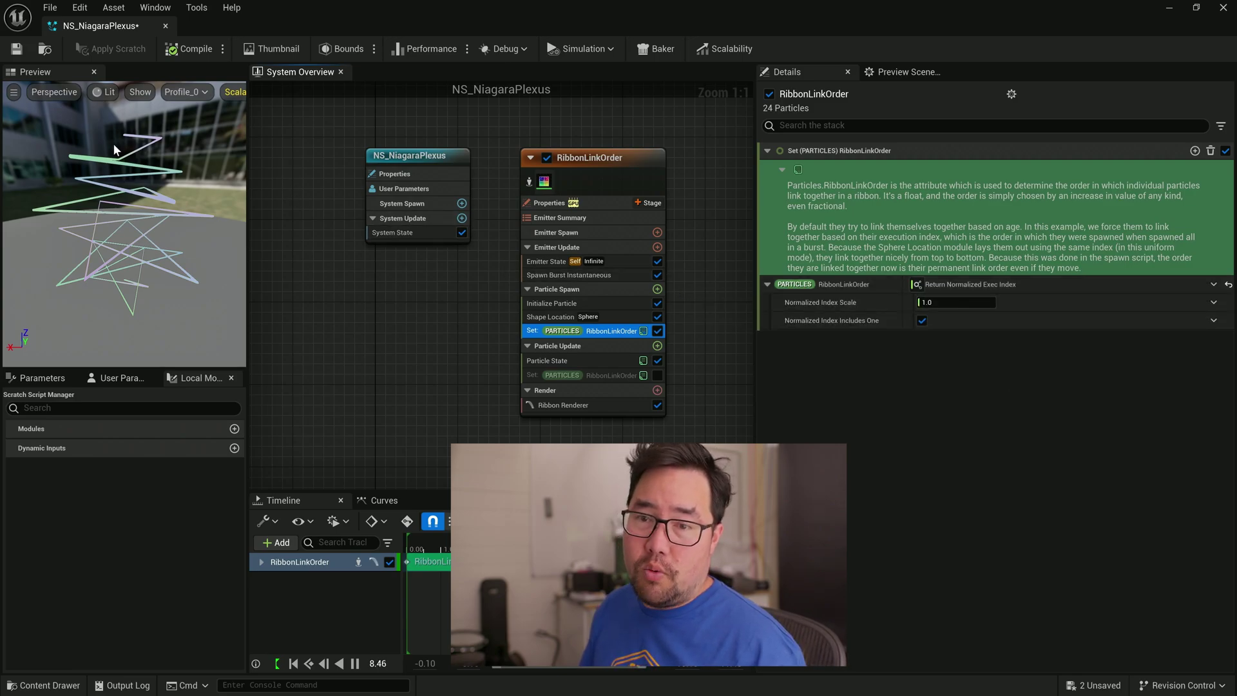
{"action": "left_click", "coordinate": [595, 318]}
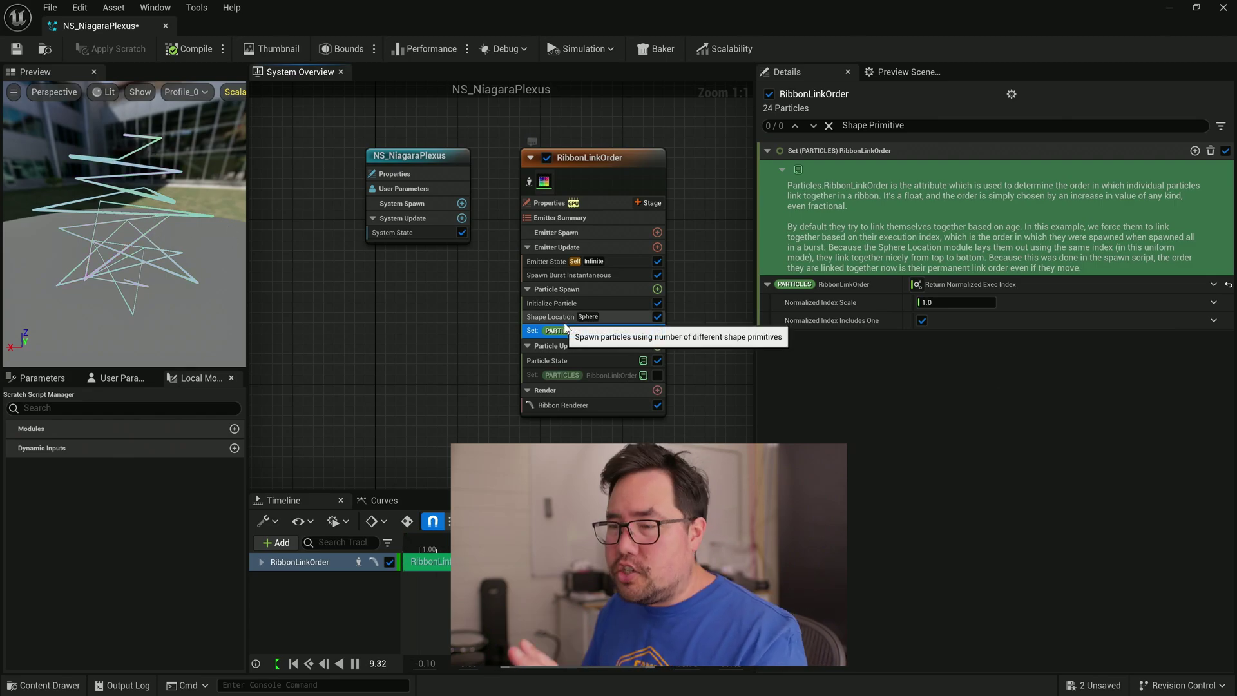
{"action": "left_click", "coordinate": [605, 319]}
Step: Replace the Set RibbonLinkOrder module in Particle Spawn with a new module that sets a new or existing parameter directly
{"action": "left_click", "coordinate": [611, 330]}
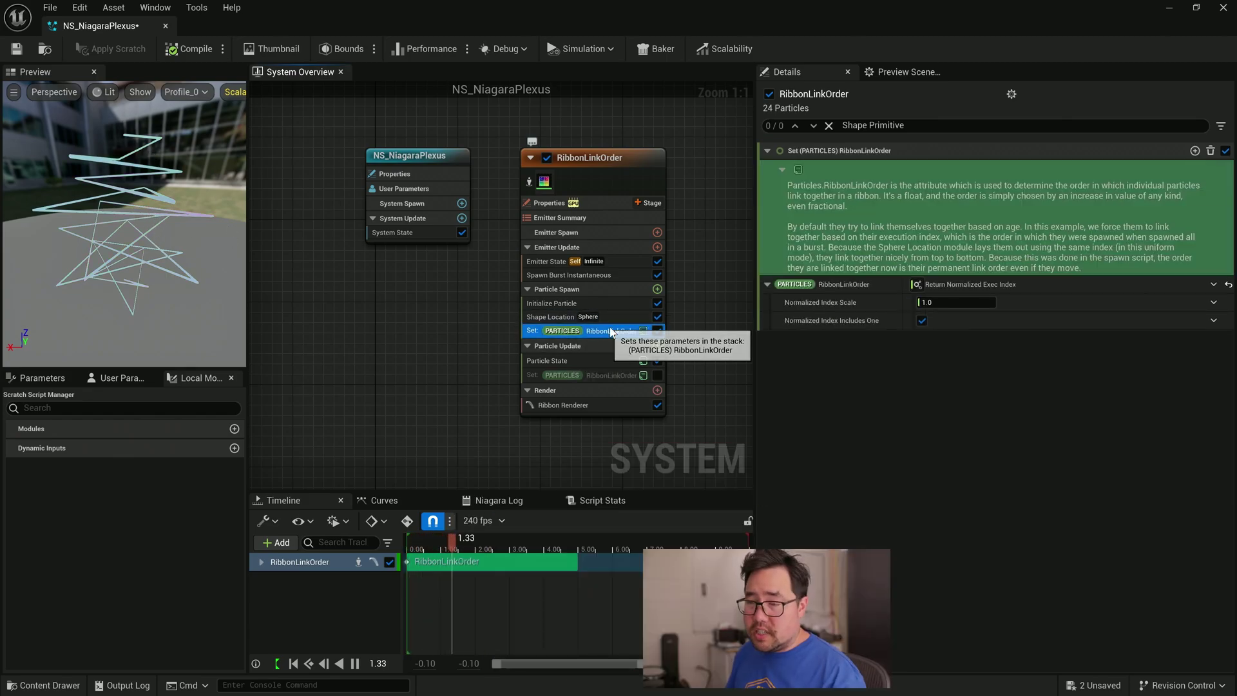
{"action": "key", "text": "Delete"}
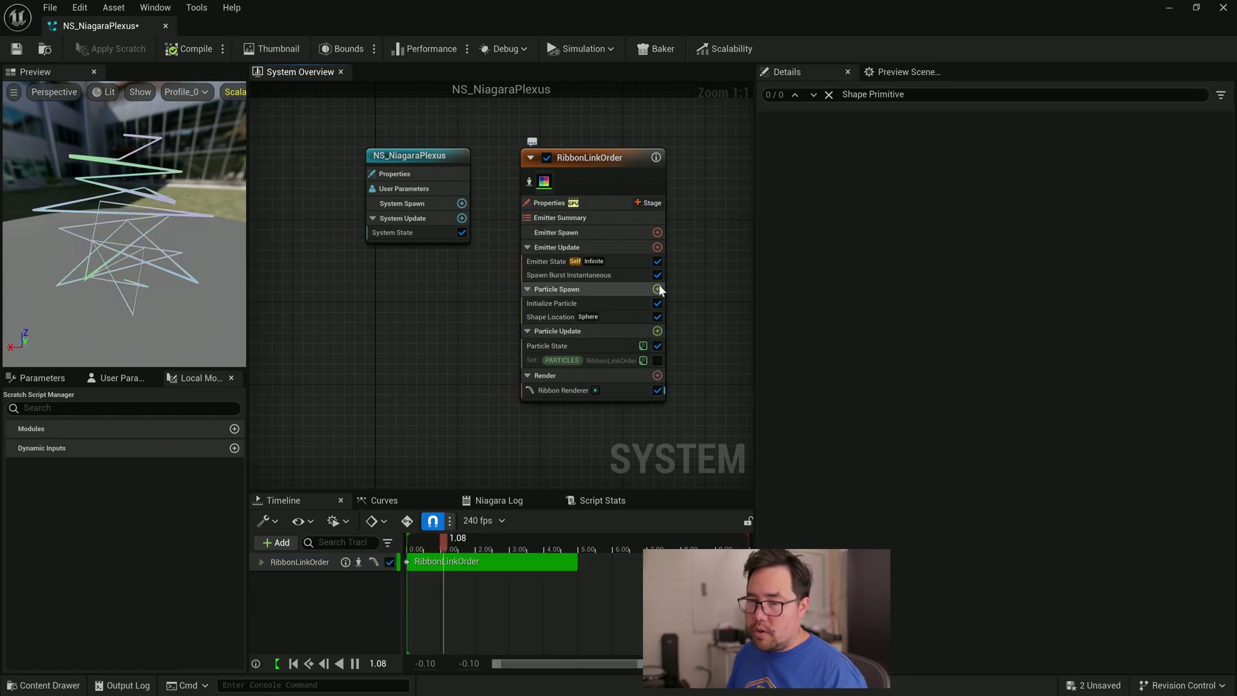
{"action": "left_click", "coordinate": [657, 289]}
{"action": "type", "text": "set"}
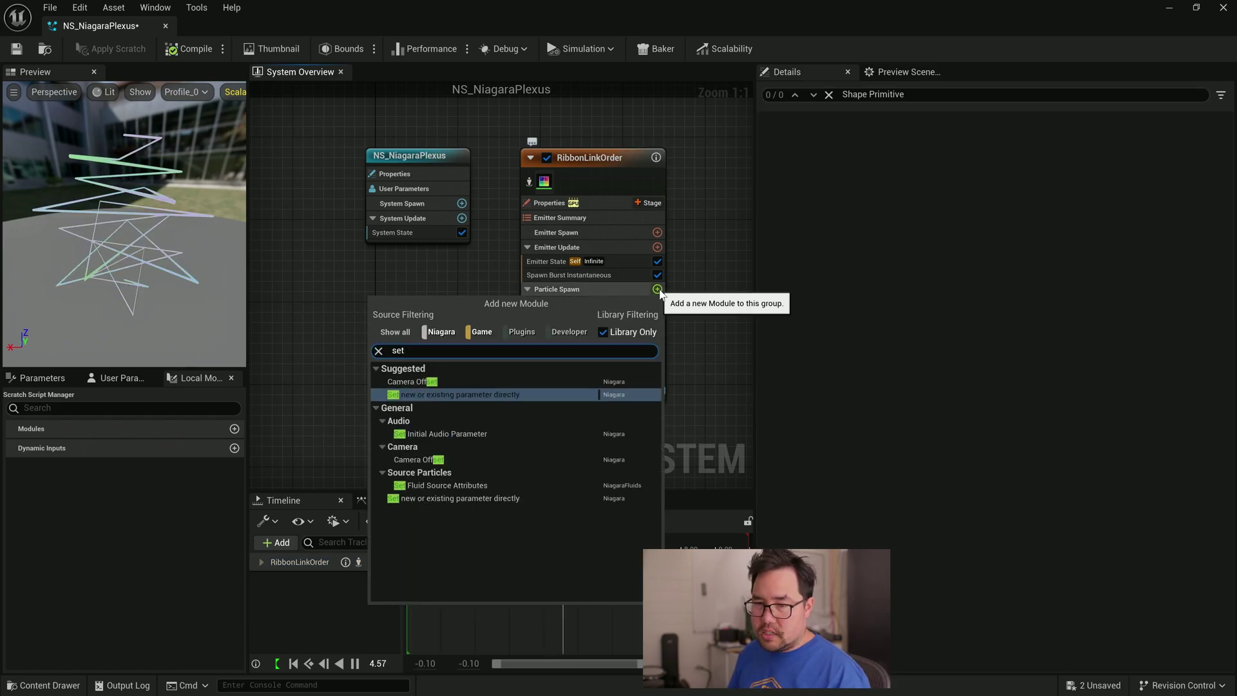
{"action": "left_click", "coordinate": [431, 394]}
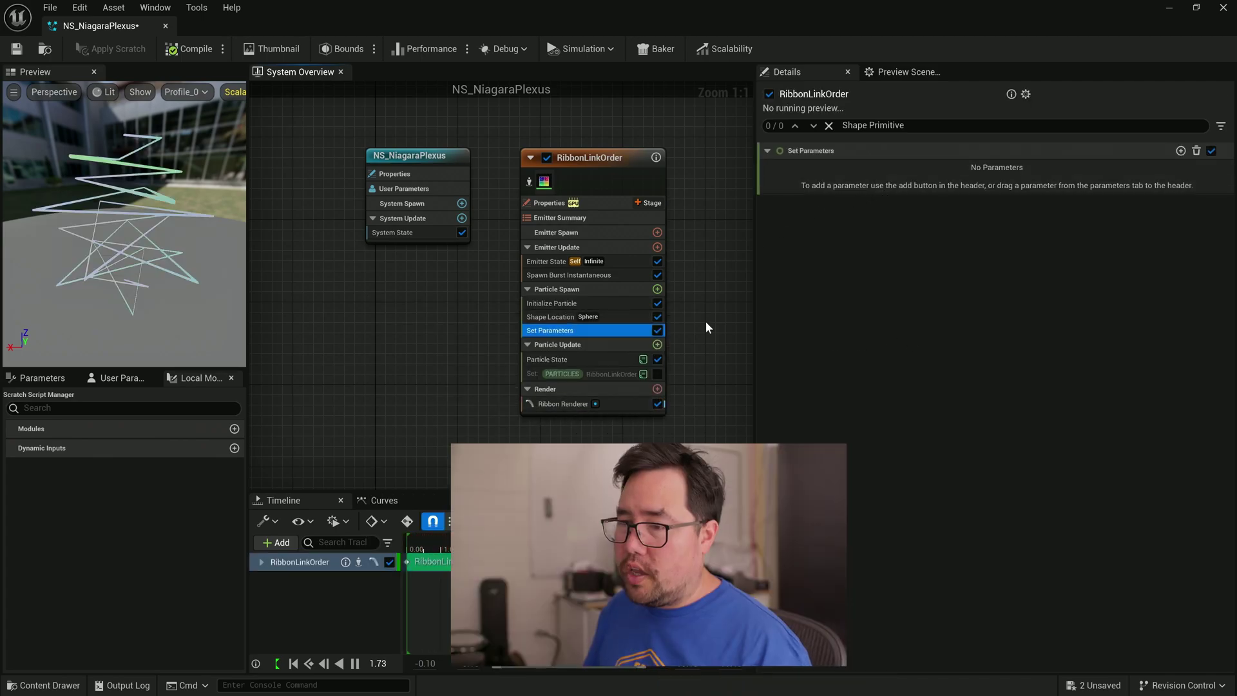
Step: Add the PARTICLES RibbonLinkOrder parameter to the new set module and assign Return Normalized Exec Index as its value
{"action": "left_click", "coordinate": [1181, 151]}
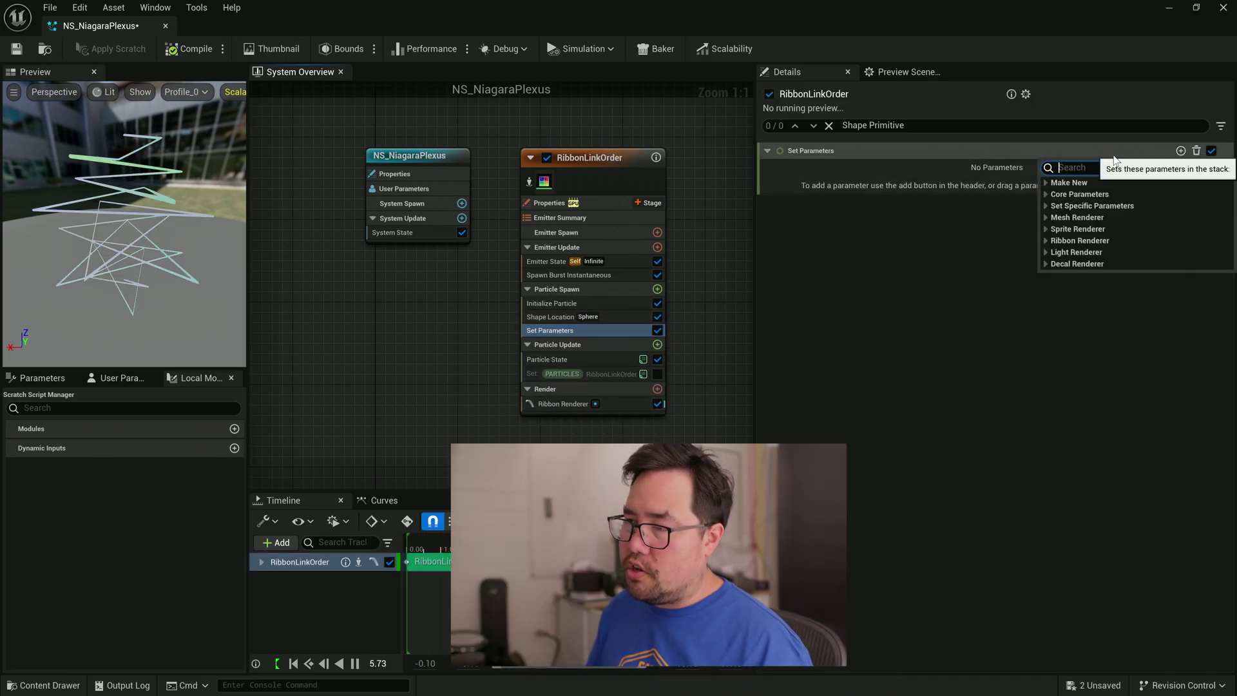
{"action": "type", "text": "ribbon"}
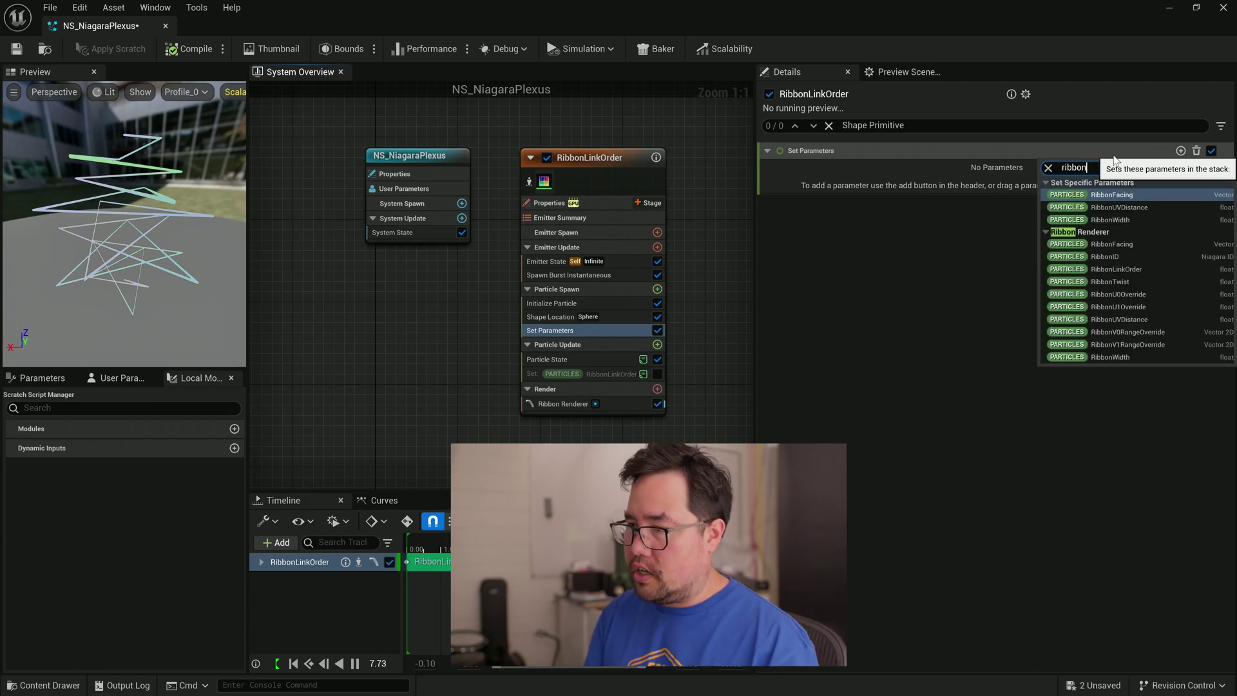
{"action": "type", "text": "link"}
{"action": "left_click", "coordinate": [1118, 194]}
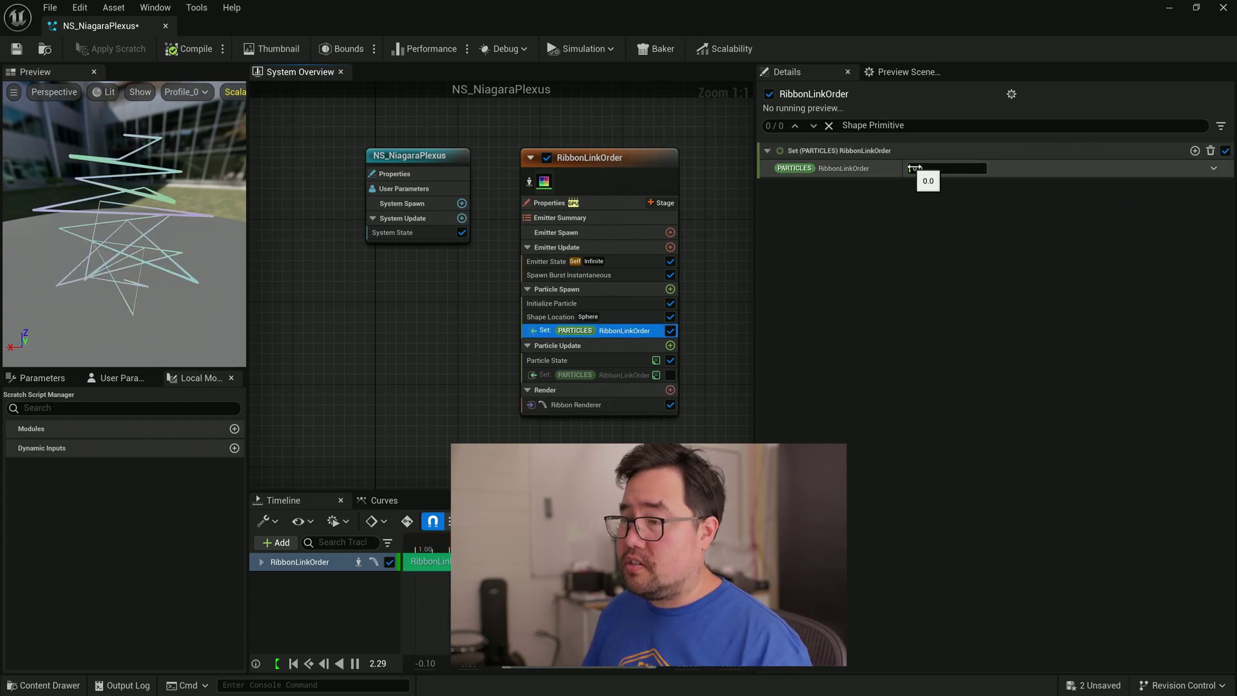
{"action": "left_click", "coordinate": [1214, 169]}
{"action": "type", "text": "e"}
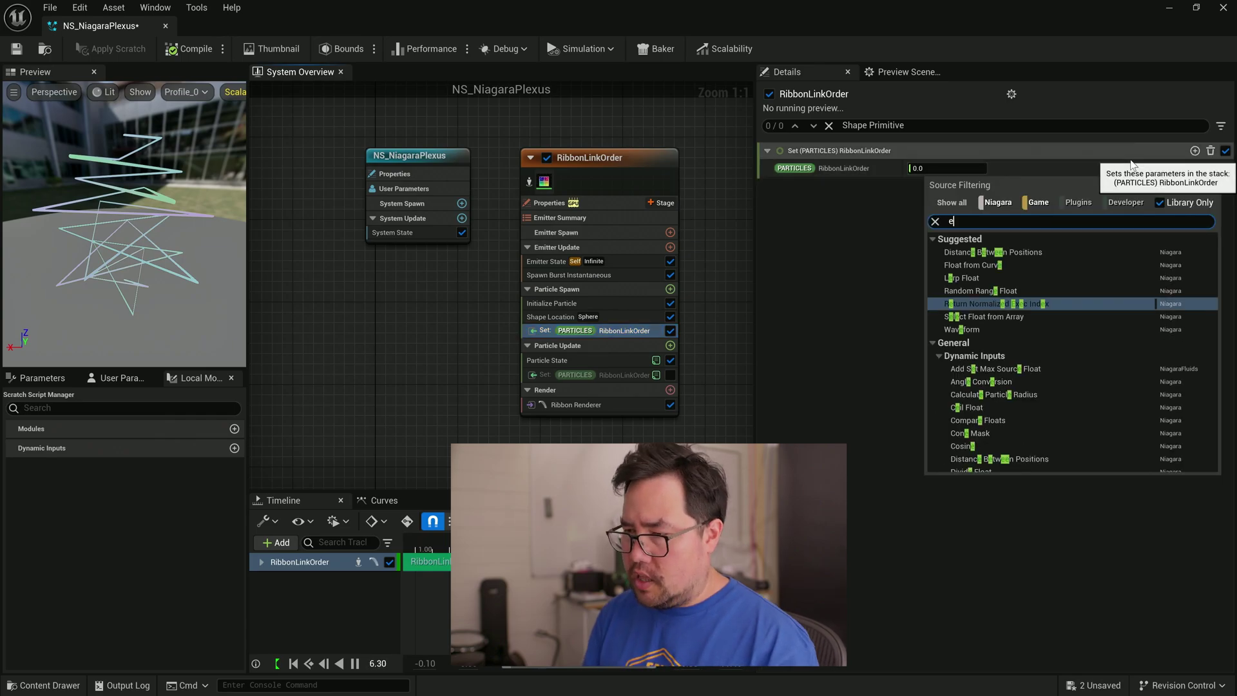
{"action": "type", "text": "xec"}
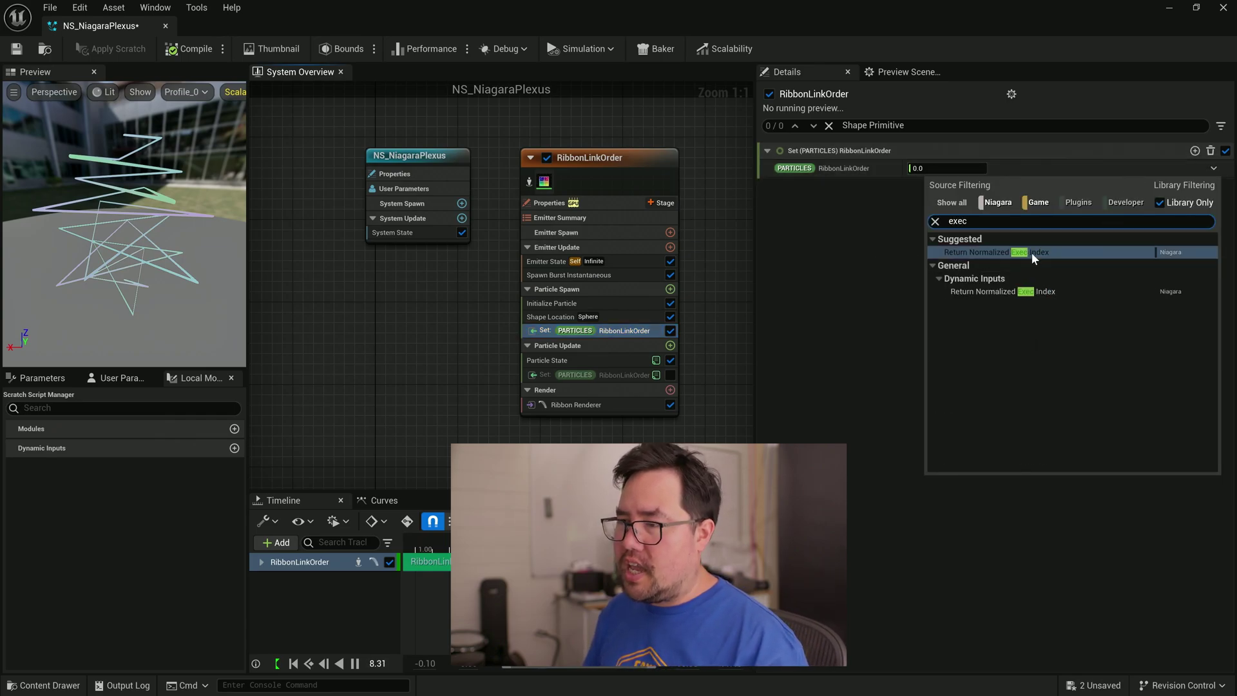
{"action": "left_click", "coordinate": [1032, 254]}
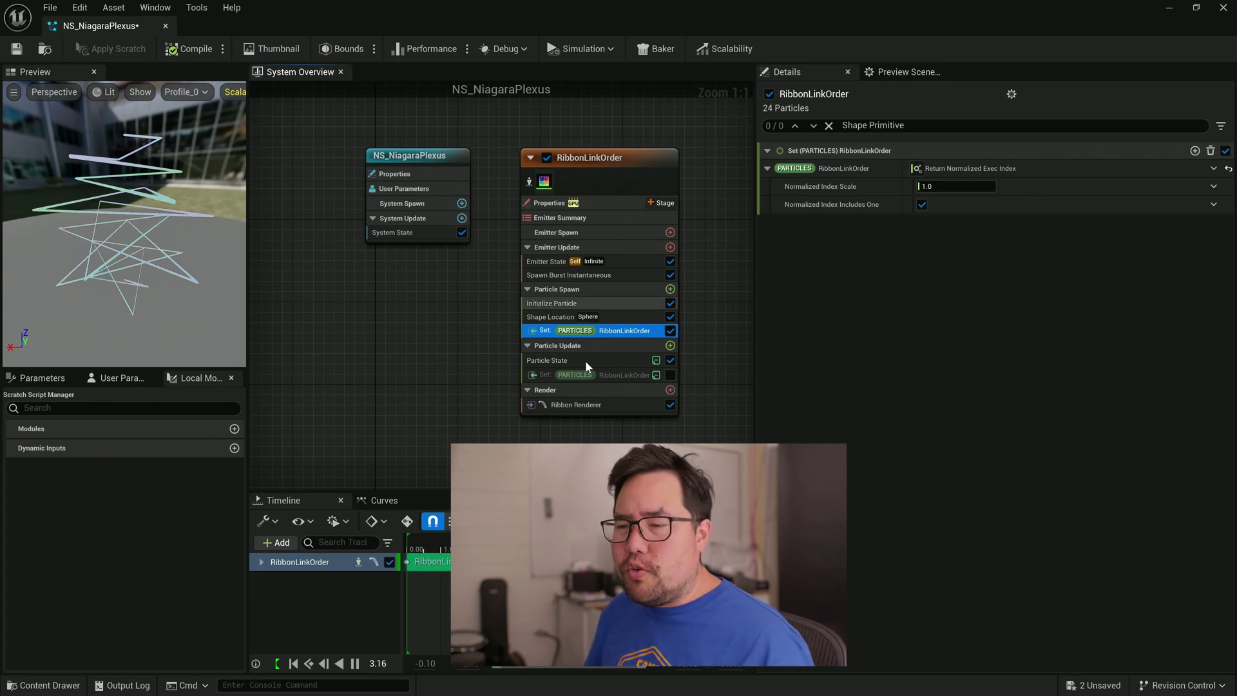
Step: Try enabling the random-range Set RibbonLinkOrder module in Particle Update, and disable it again
{"action": "left_click", "coordinate": [597, 359]}
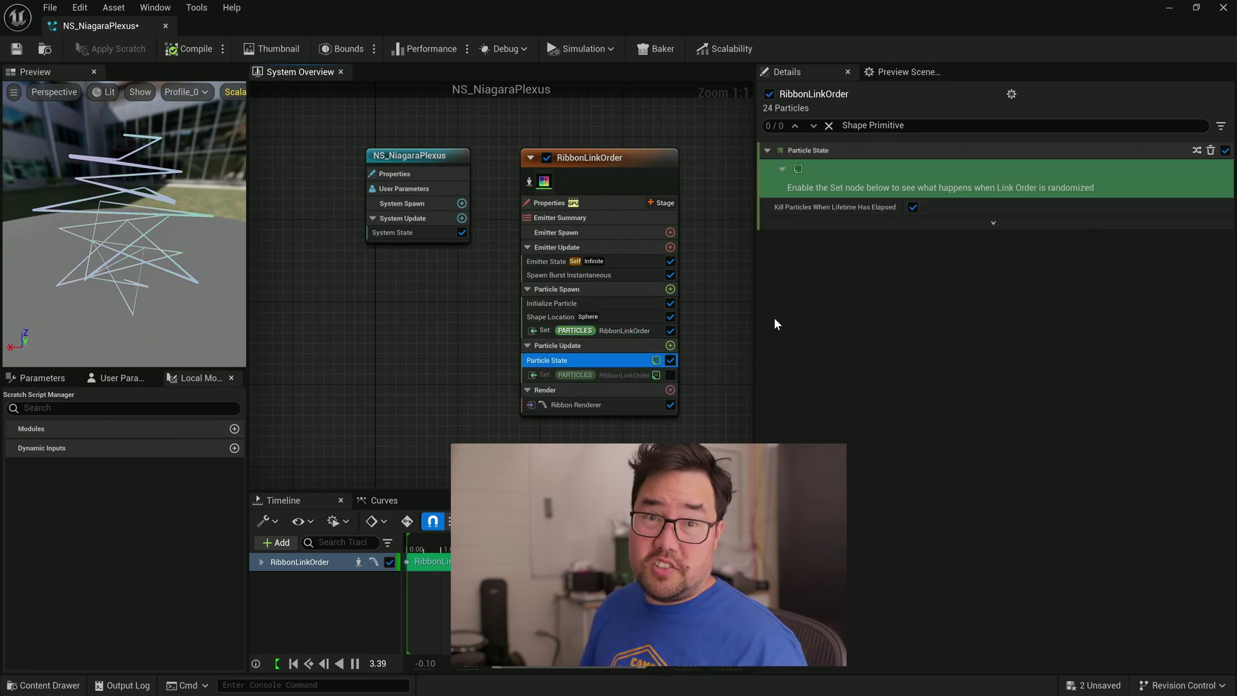
{"action": "left_click", "coordinate": [670, 378]}
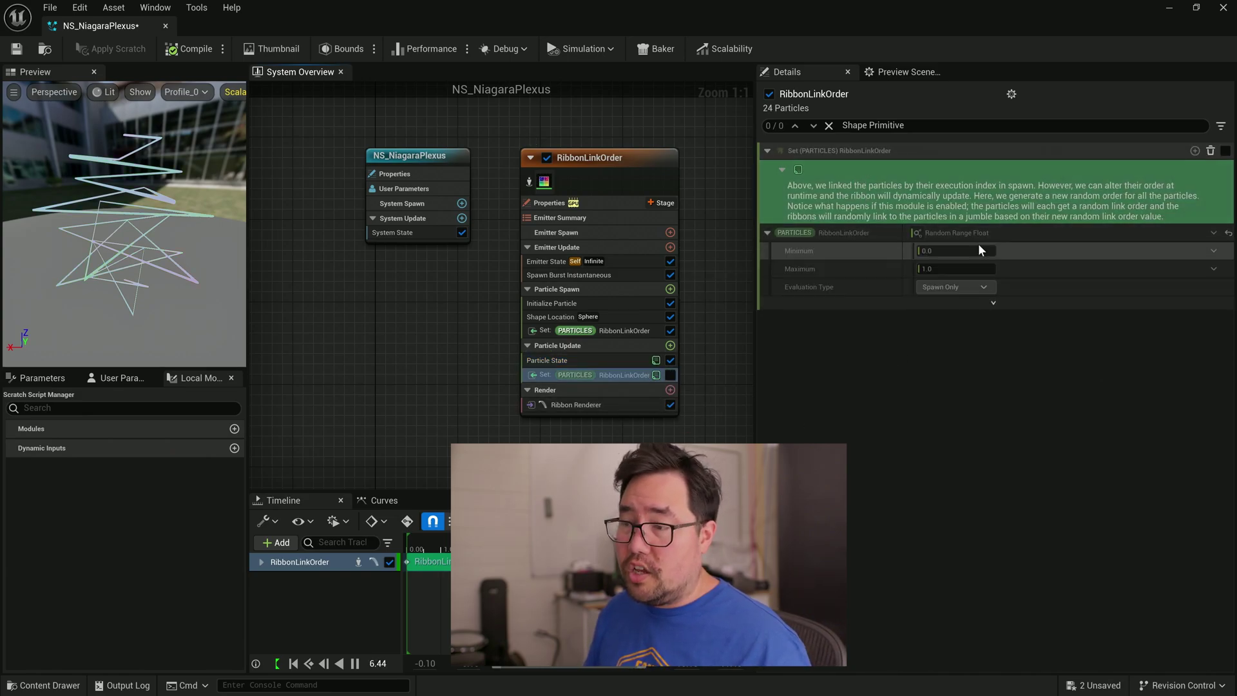
{"action": "left_click", "coordinate": [669, 376]}
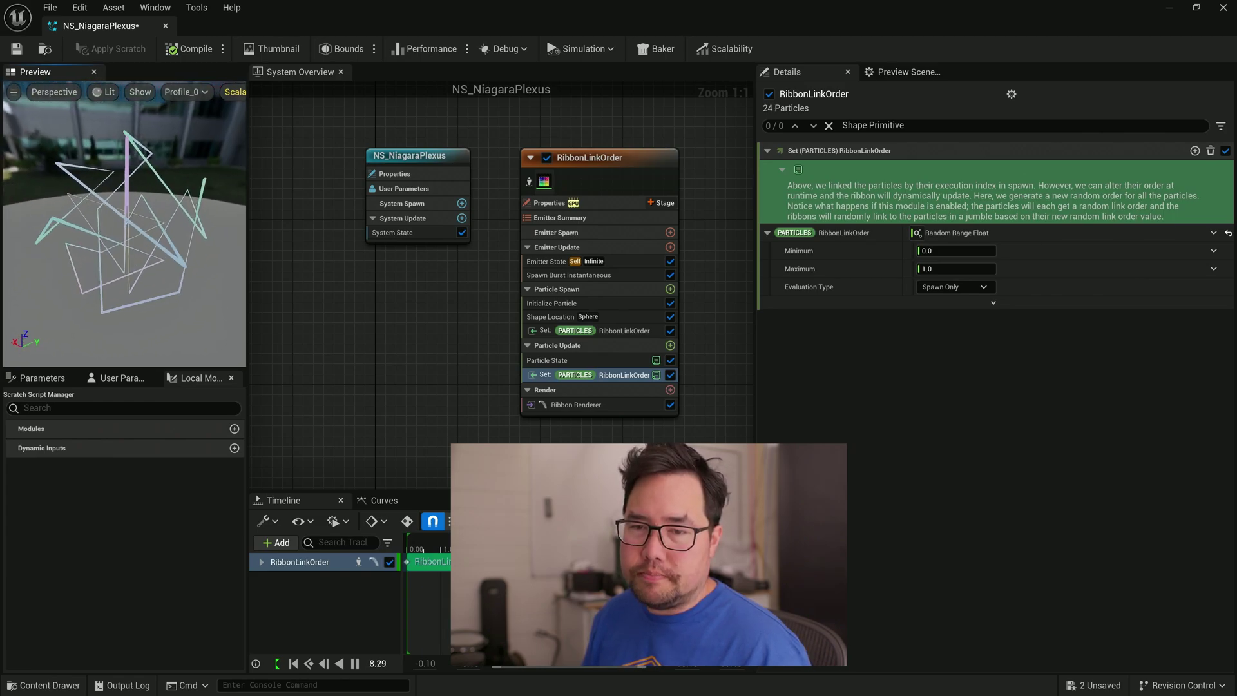
{"action": "left_click", "coordinate": [638, 404]}
{"action": "left_click", "coordinate": [670, 375]}
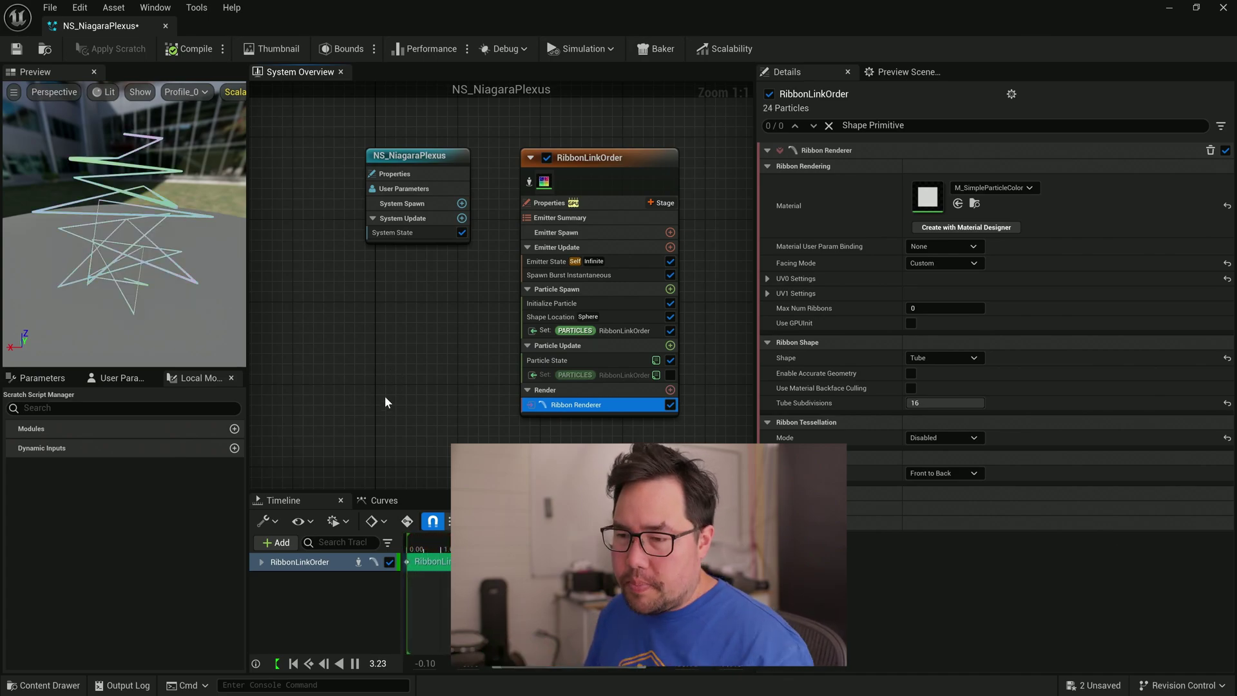
Step: Add a Mesh Renderer to the Render group of the RibbonLinkOrder emitter
{"action": "left_click", "coordinate": [670, 390]}
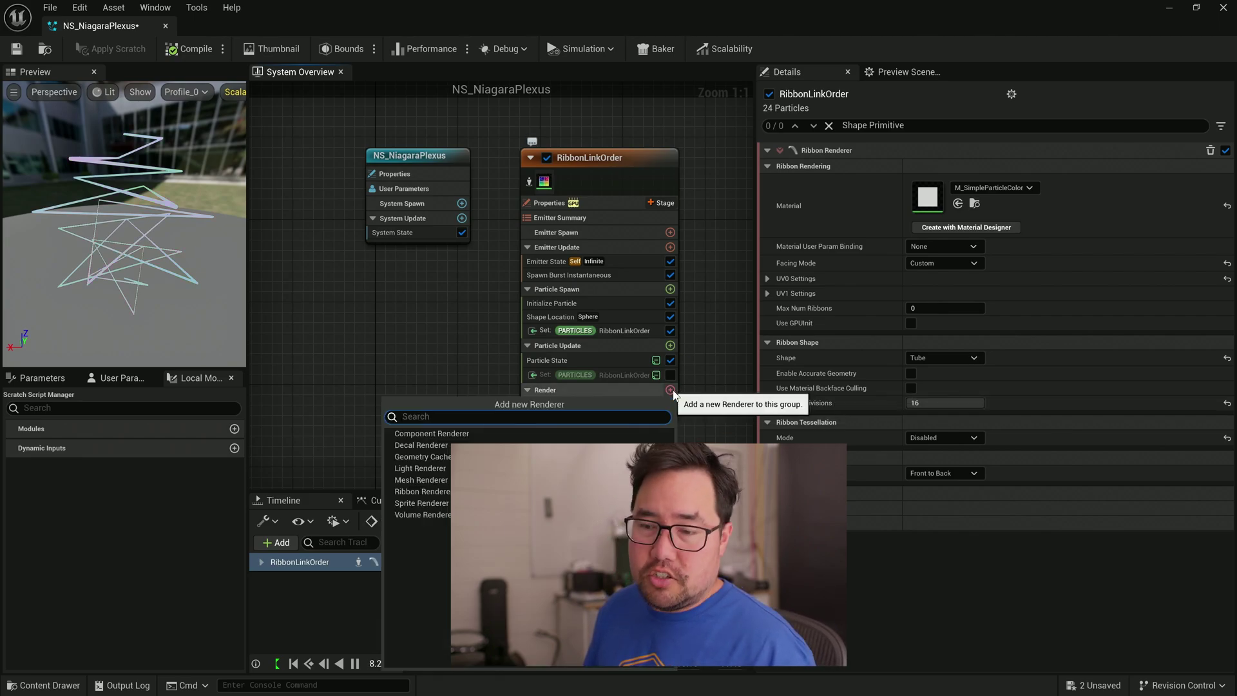
{"action": "left_click", "coordinate": [430, 481]}
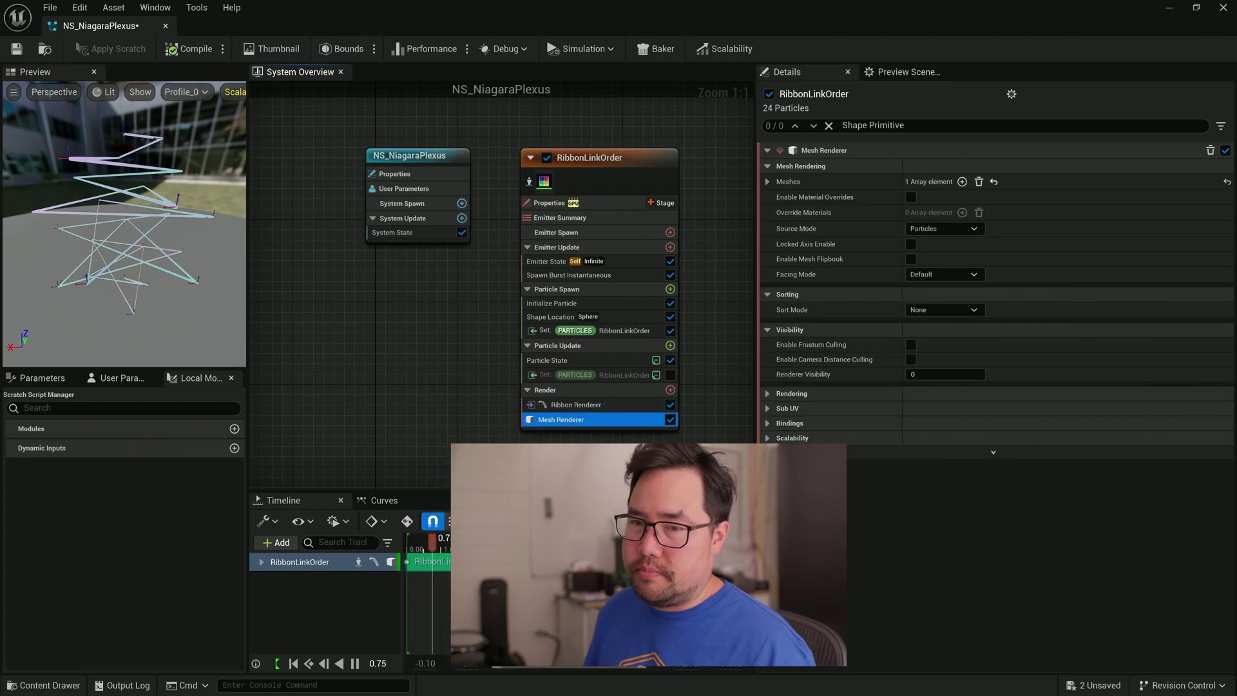
{"action": "left_click_drag", "start_coordinate": [174, 317], "coordinate": [74, 310]}
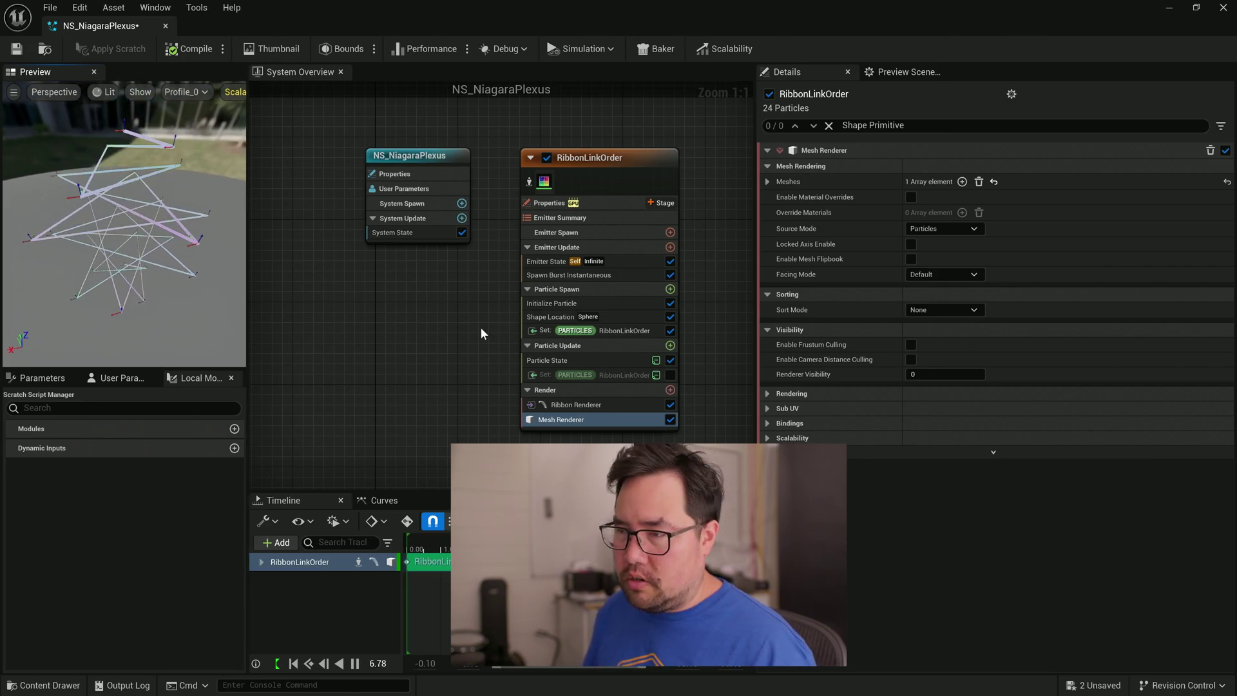
Step: Replace the Mesh Renderer's default mesh with the S_1_Unit_Sphere static mesh
{"action": "left_click", "coordinate": [766, 182]}
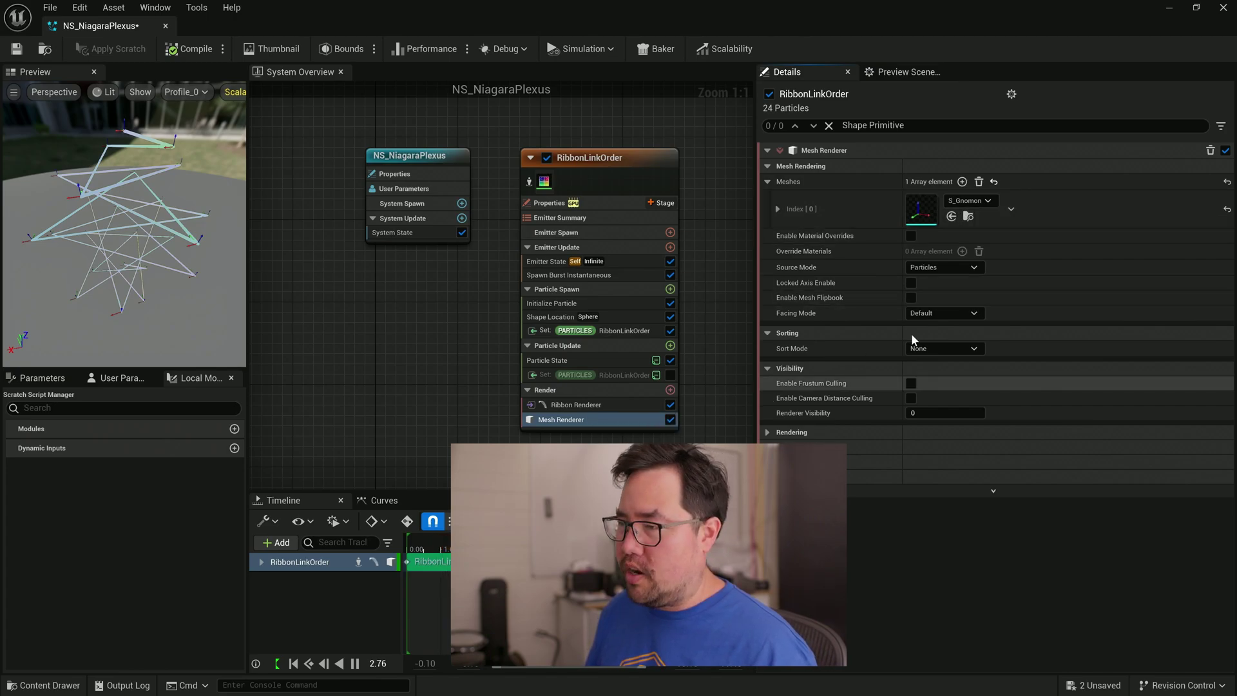
{"action": "left_click", "coordinate": [981, 200]}
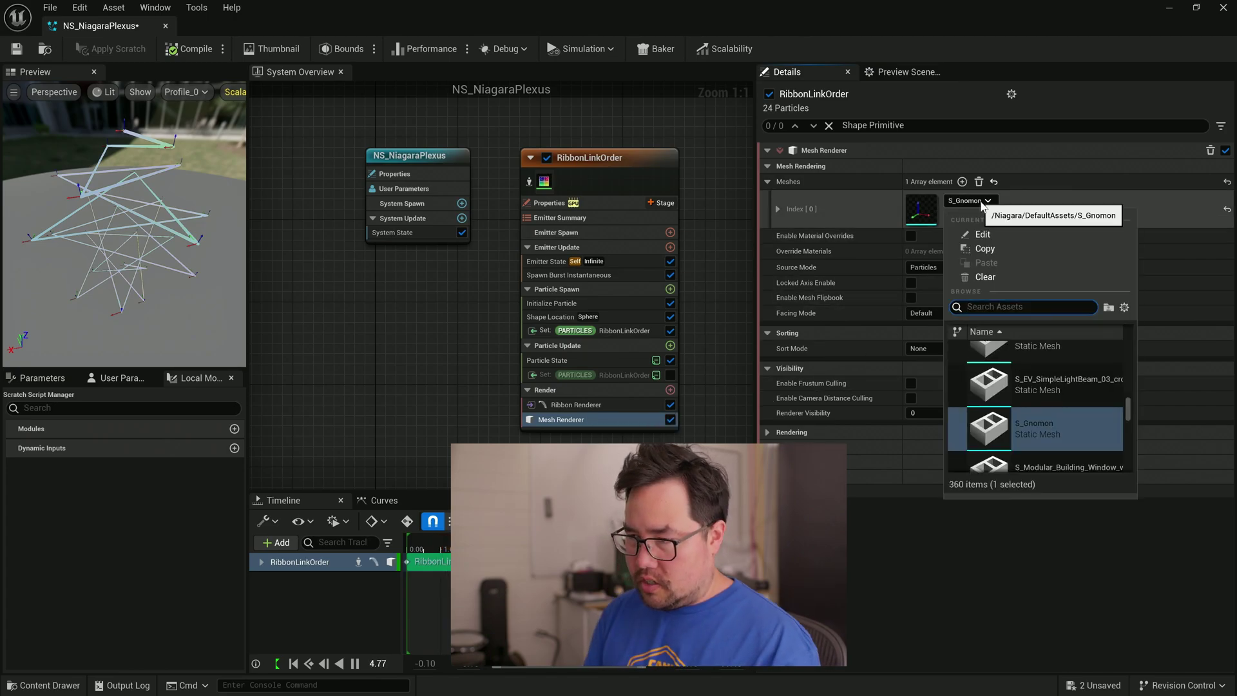
{"action": "type", "text": "1_unit"}
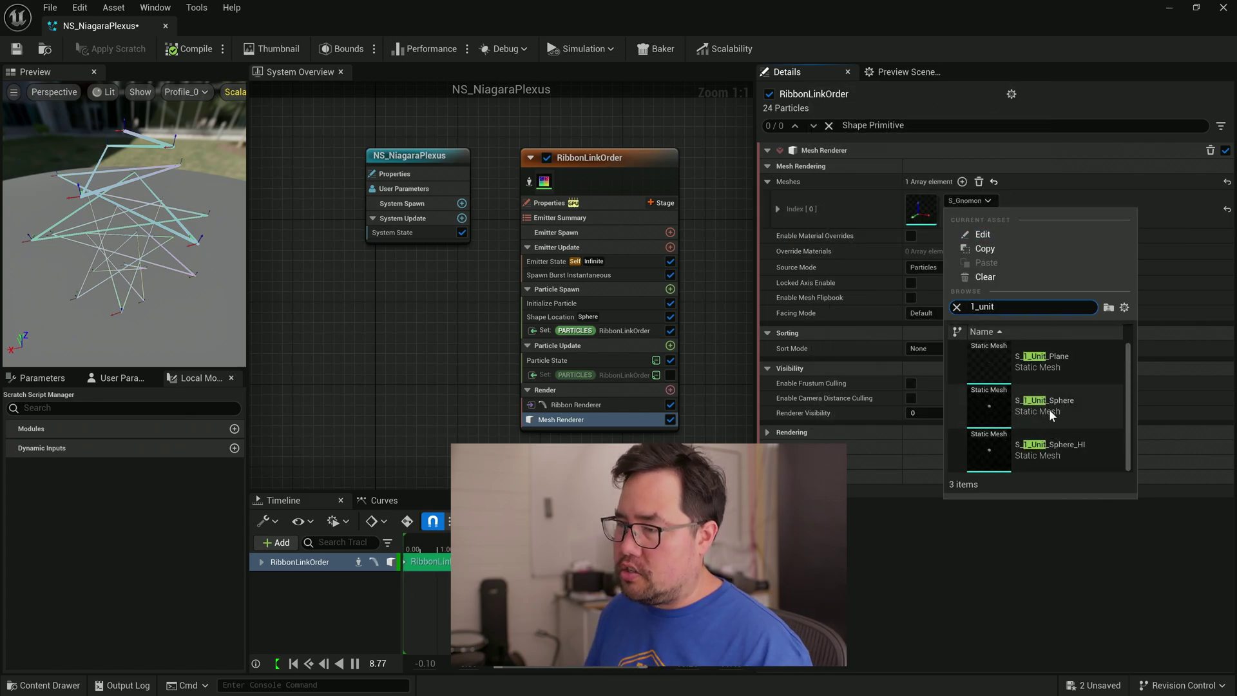
{"action": "left_click", "coordinate": [1066, 408]}
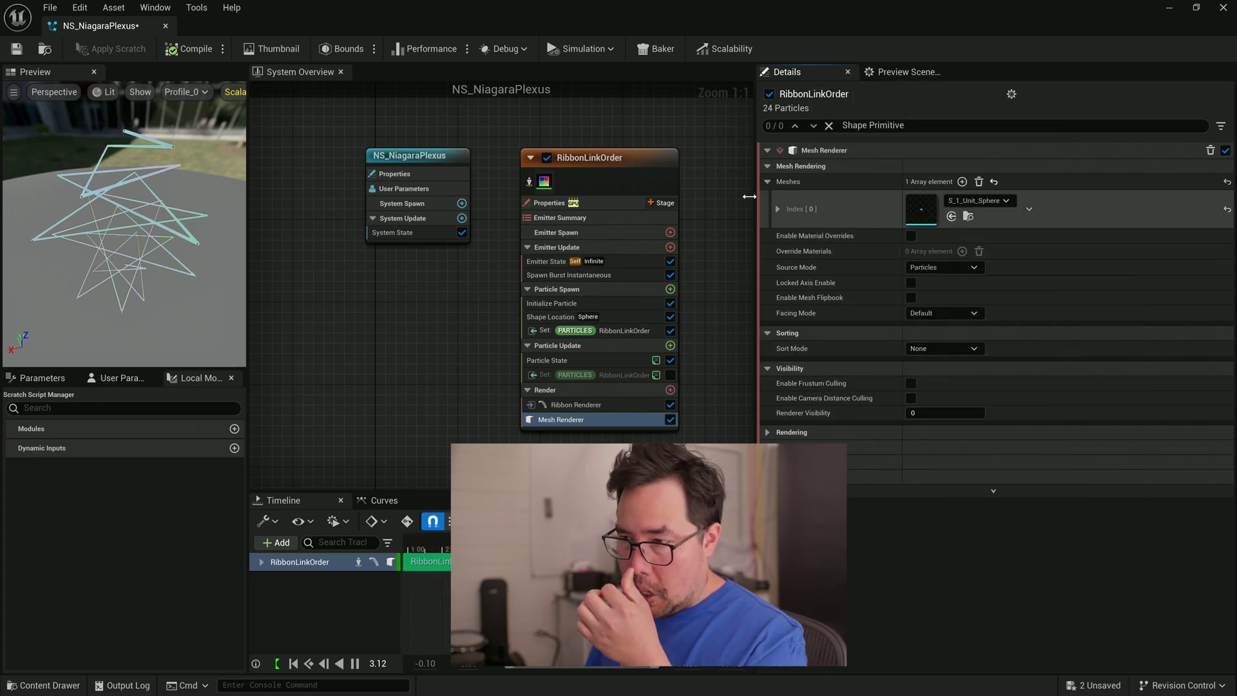
Step: Set the sphere mesh's Scale to 10 on all three axes
{"action": "left_click", "coordinate": [778, 209]}
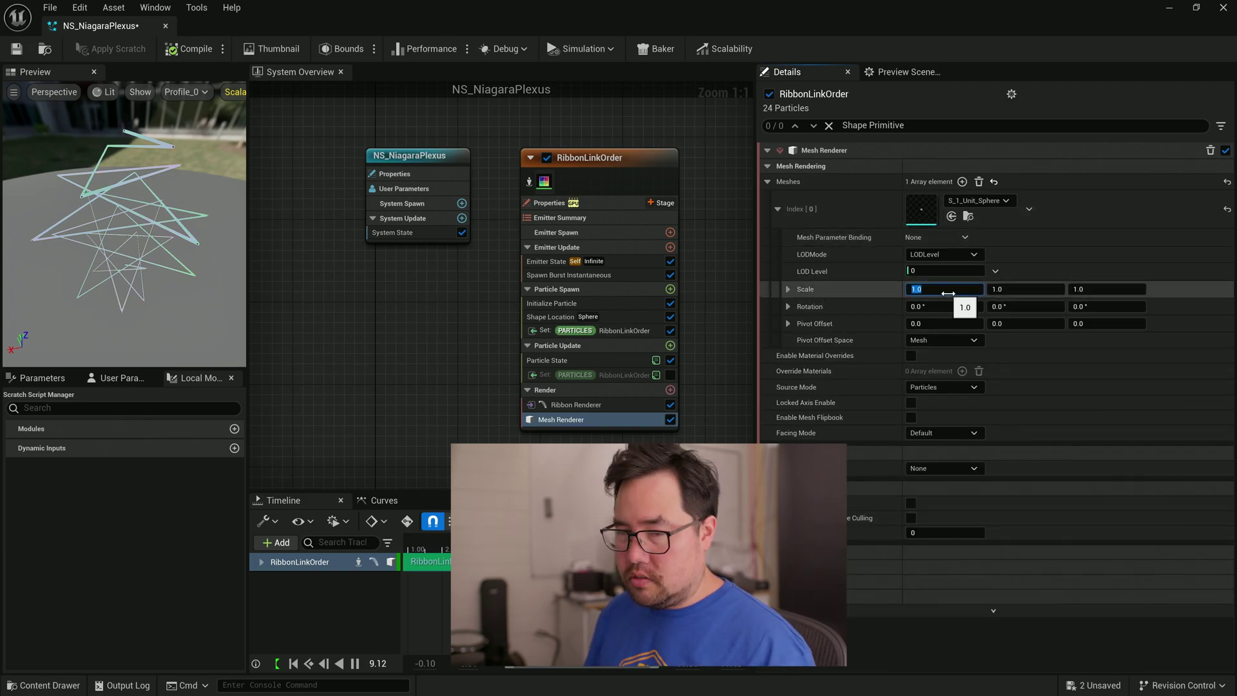
{"action": "type", "text": "10"}
{"action": "key", "text": "Tab"}
{"action": "type", "text": "1"}
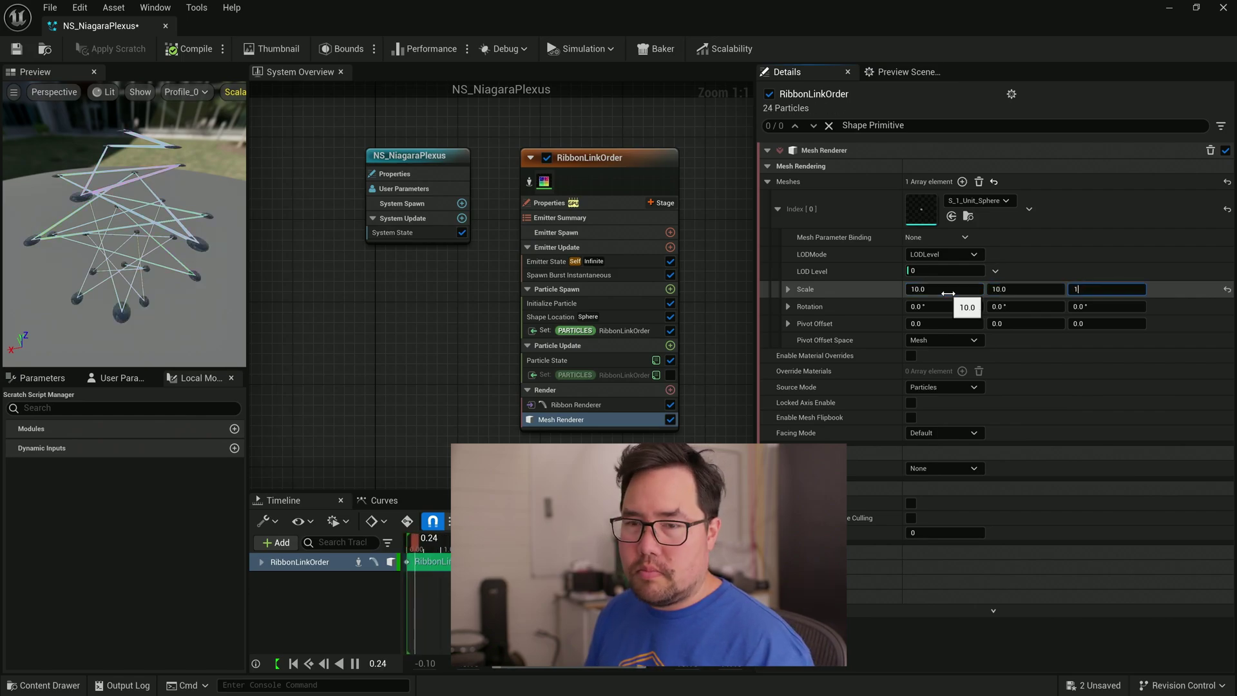
{"action": "type", "text": "0"}
{"action": "key", "text": "Return"}
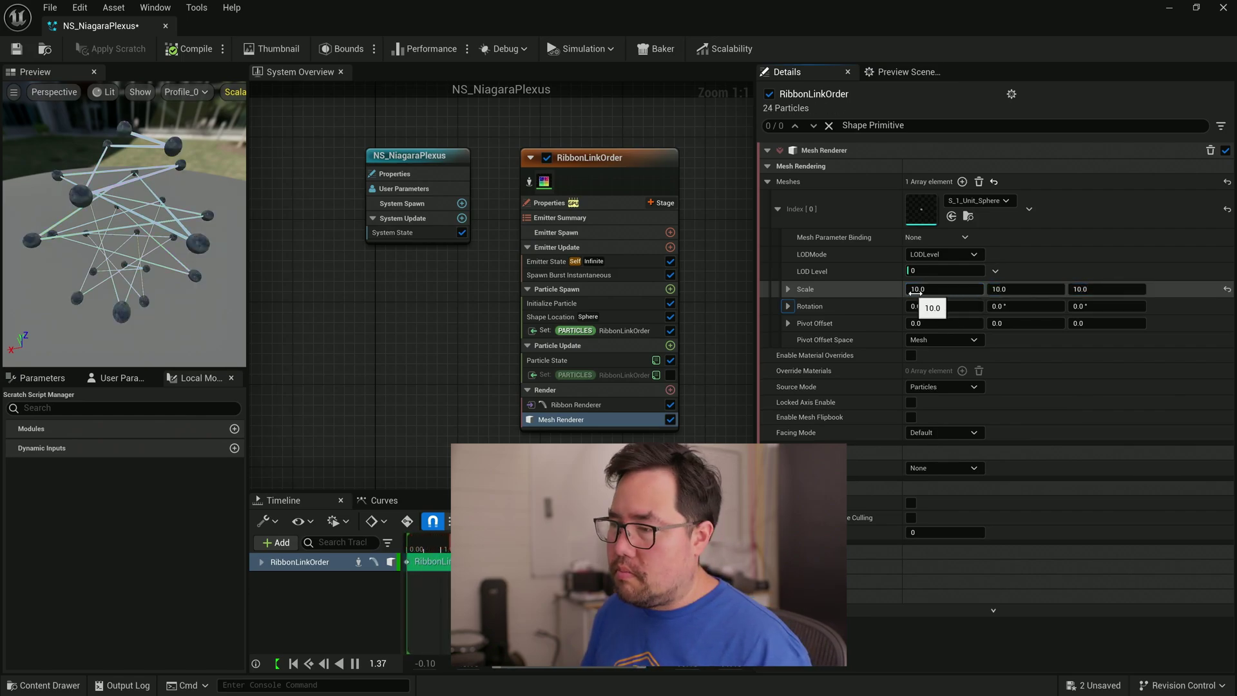
Step: Reduce the sphere mesh's Scale to 5 on all three axes
{"action": "left_click", "coordinate": [949, 290]}
{"action": "key", "text": "Tab"}
{"action": "type", "text": "5"}
{"action": "key", "text": "Tab"}
{"action": "type", "text": "5"}
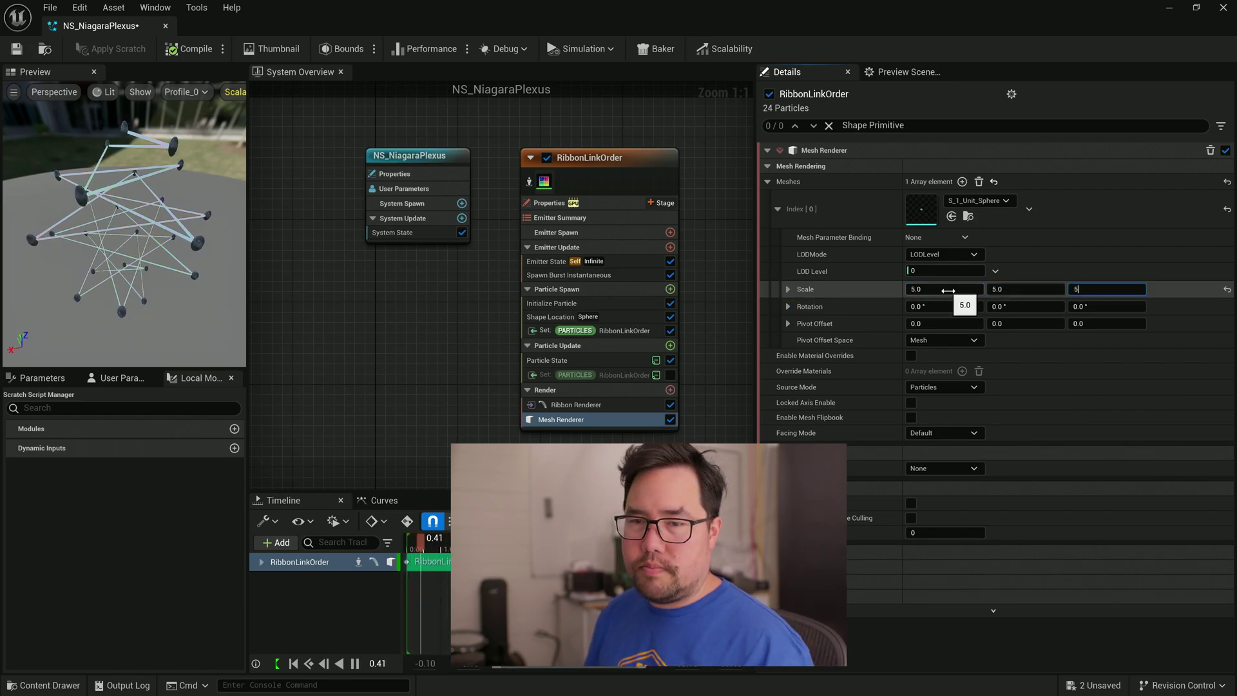
{"action": "key", "text": "Return"}
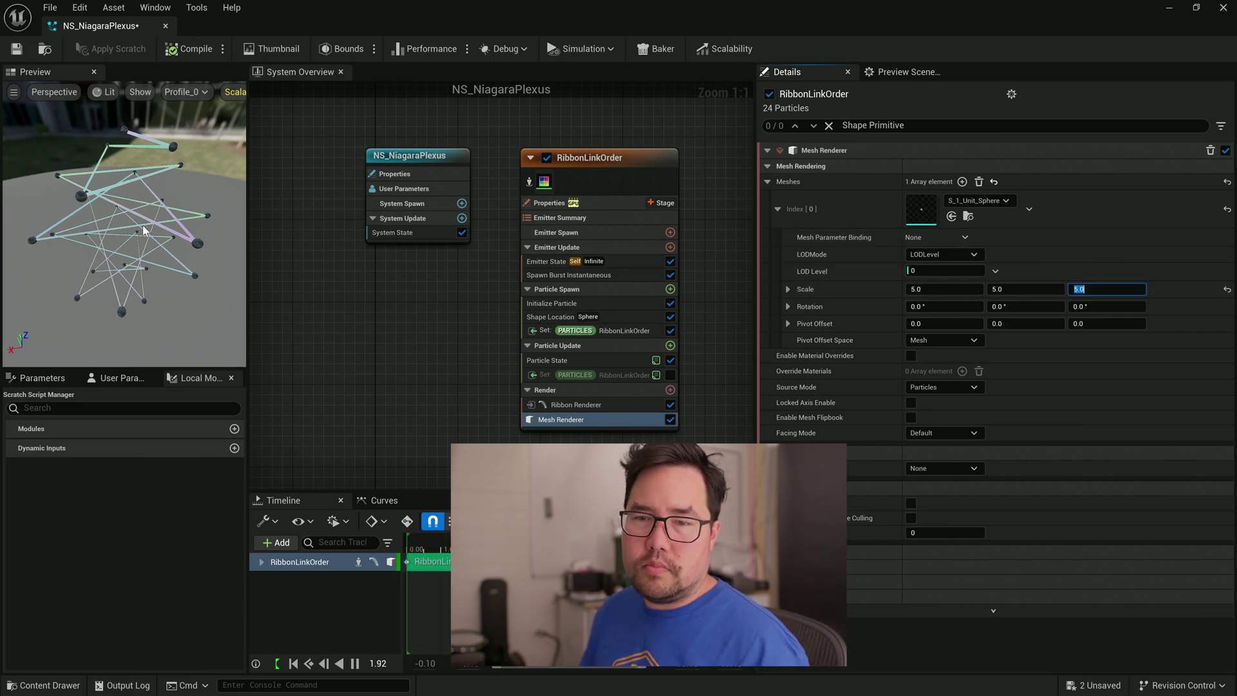
Step: Enable material overrides on the Mesh Renderer and add one element to its Override Materials array
{"action": "left_click_drag", "start_coordinate": [142, 226], "coordinate": [158, 232]}
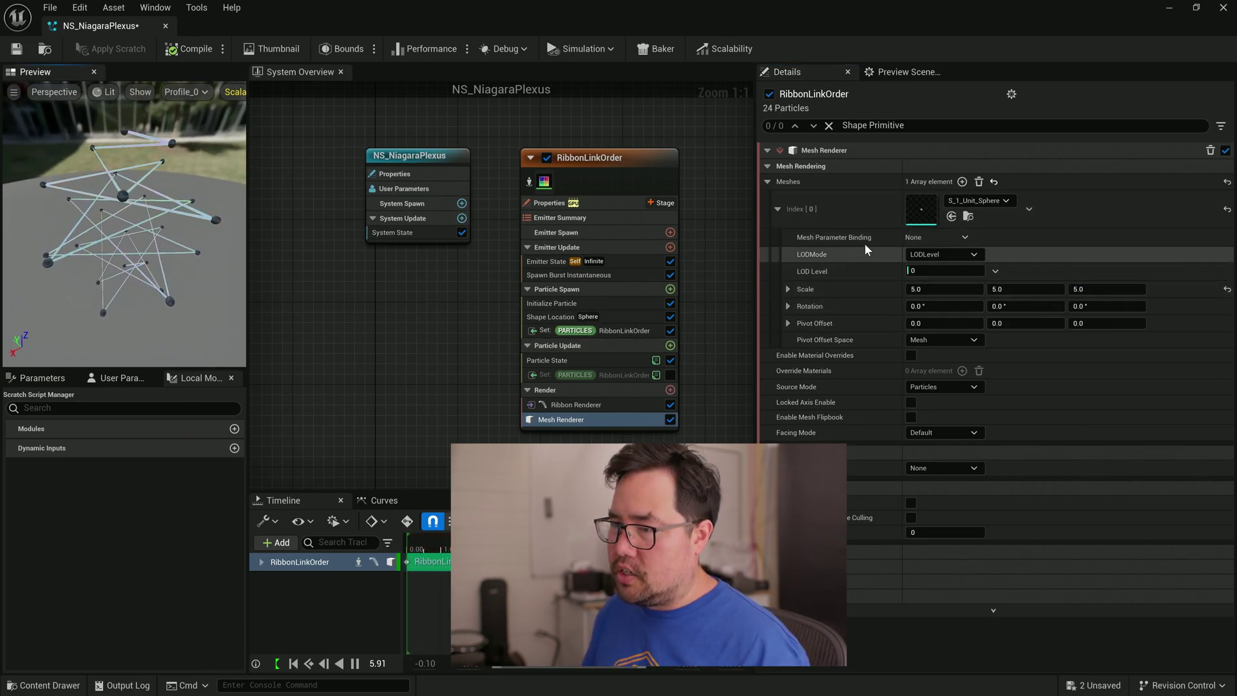
{"action": "left_click", "coordinate": [910, 356]}
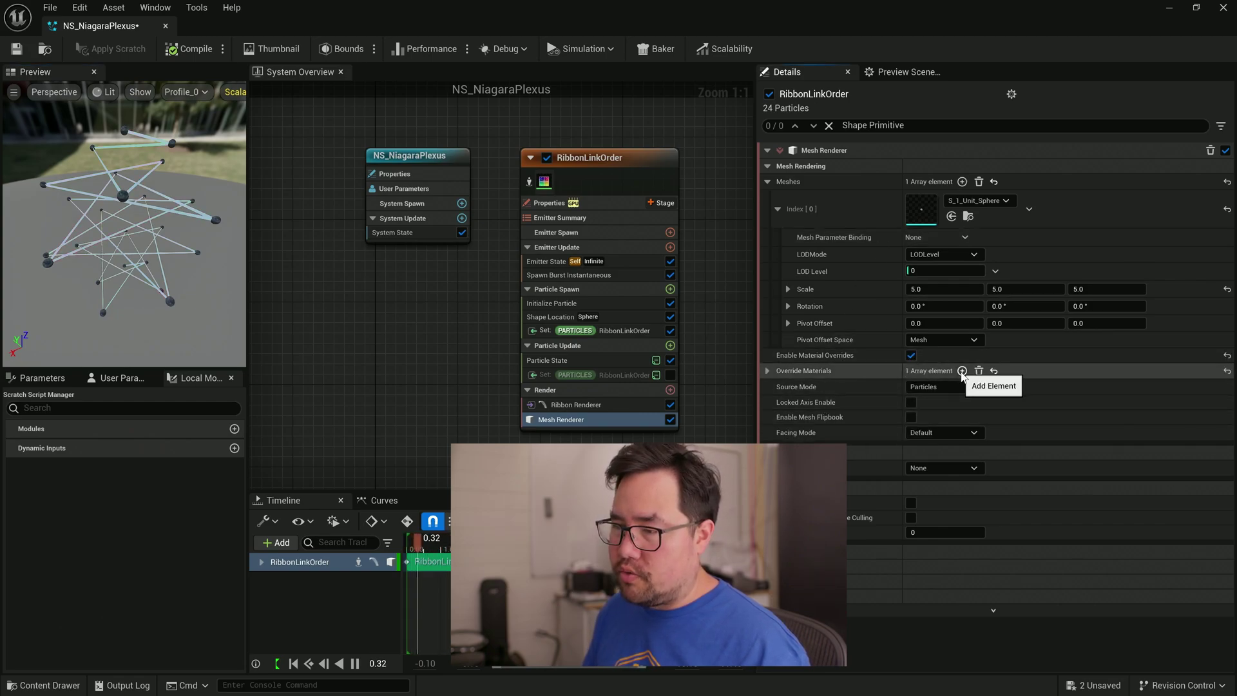
{"action": "left_click", "coordinate": [767, 370]}
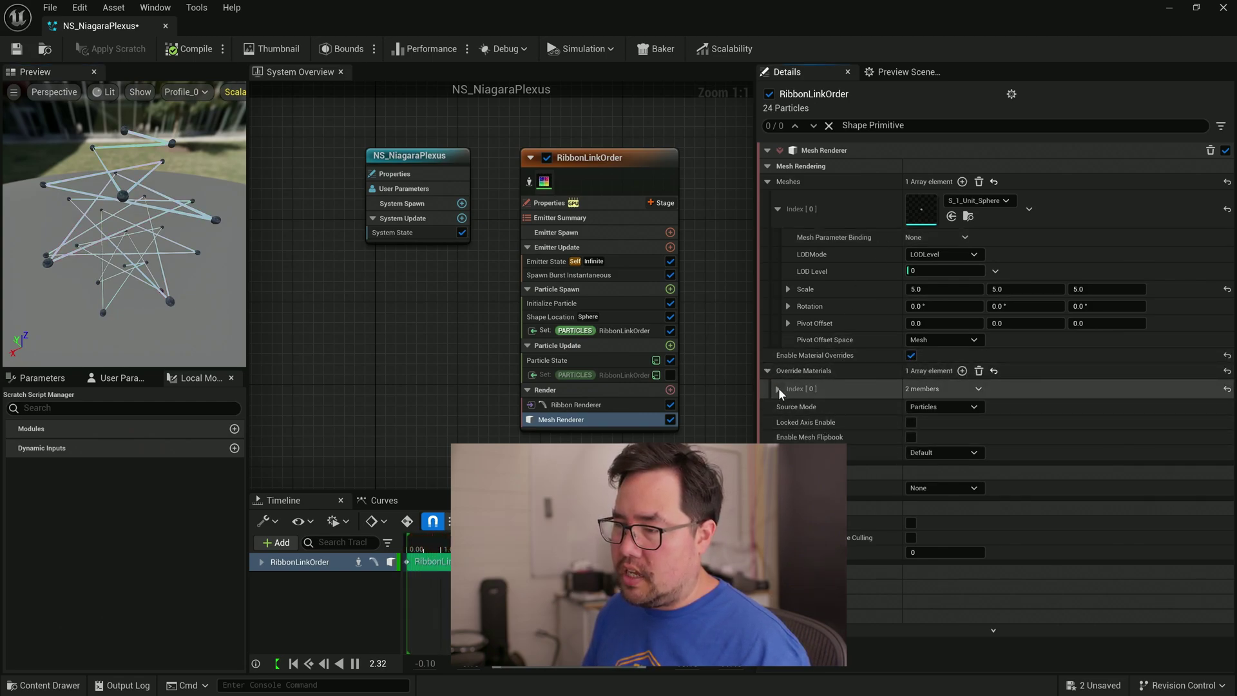
{"action": "left_click", "coordinate": [778, 387]}
Step: Assign the M_SimpleParticleColor material as the Explicit Mat of the sphere mesh's override material
{"action": "left_click", "coordinate": [964, 413]}
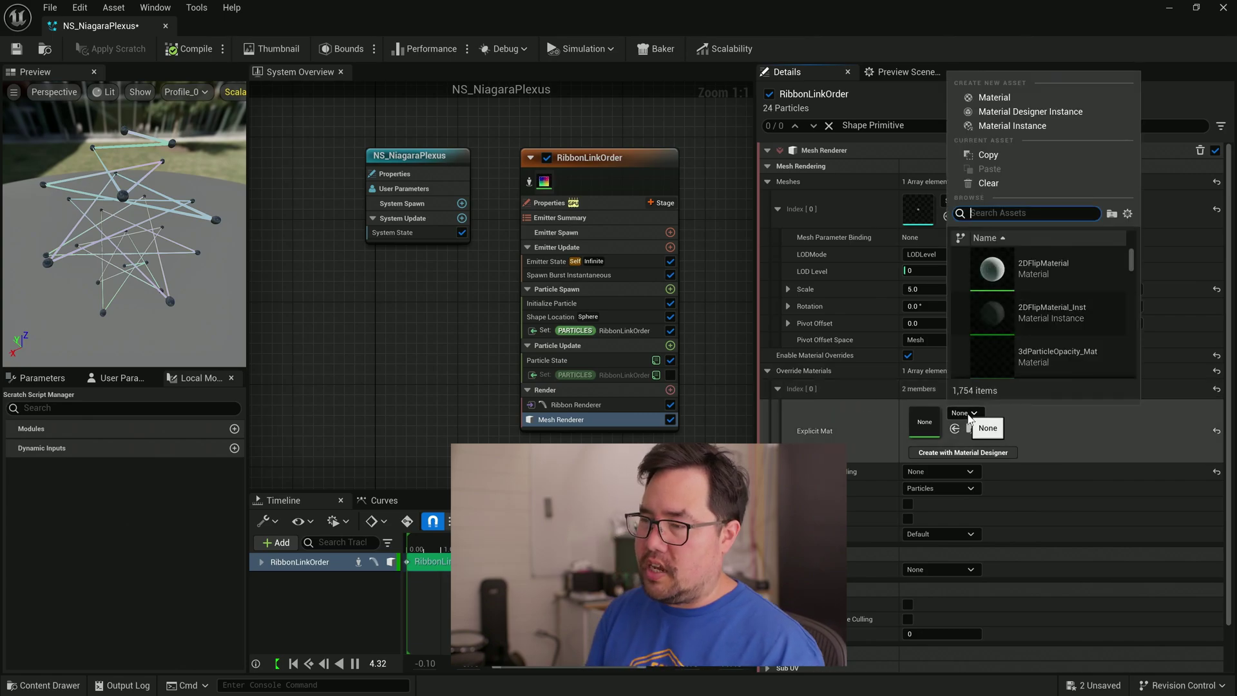
{"action": "type", "text": "M_S"}
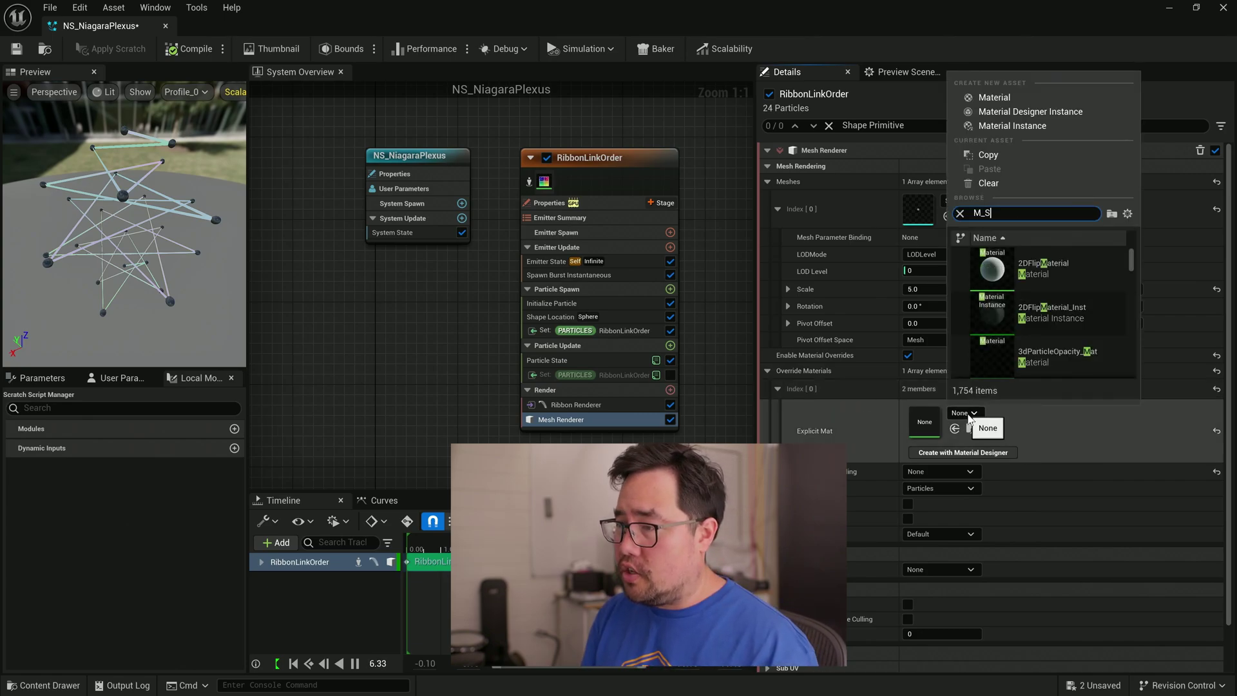
{"action": "type", "text": "imple"}
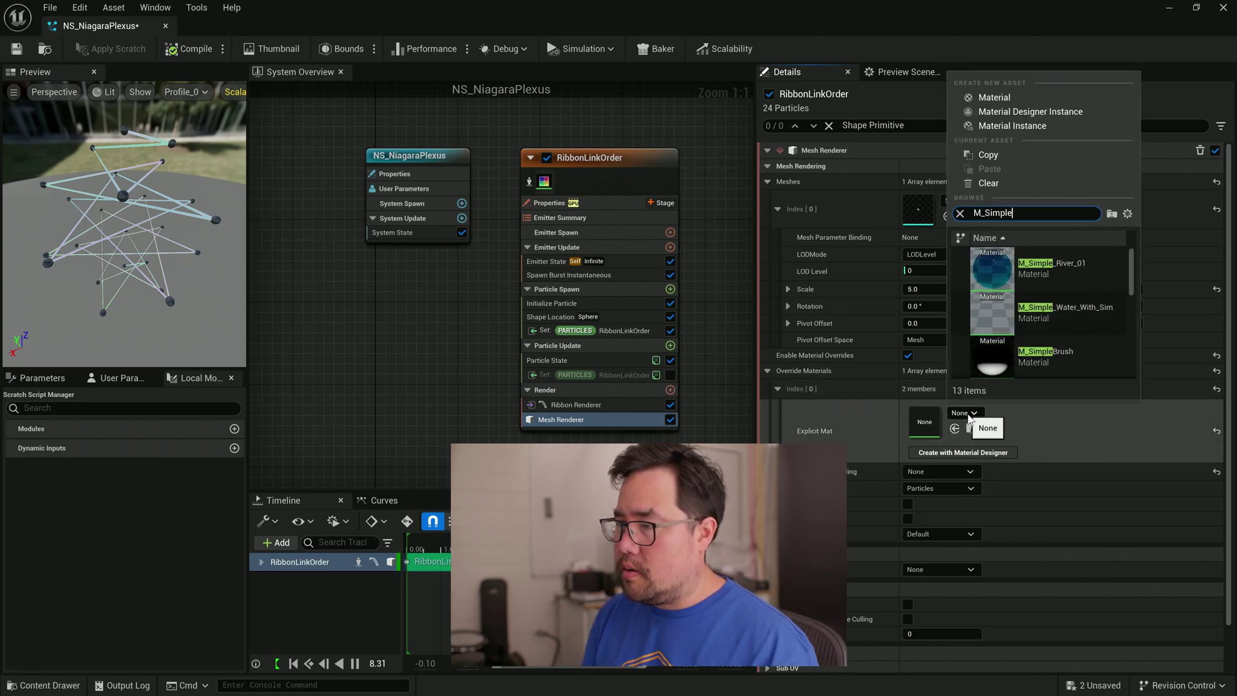
{"action": "type", "text": "Parti"}
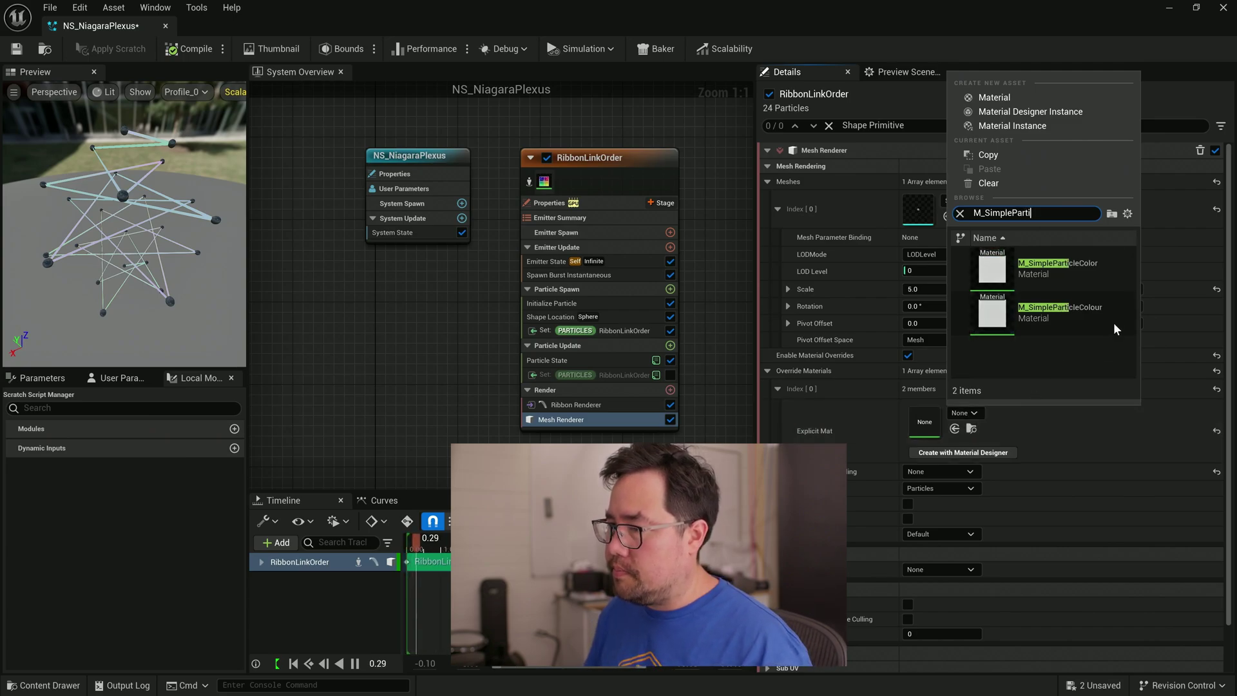
{"action": "left_click", "coordinate": [1086, 263]}
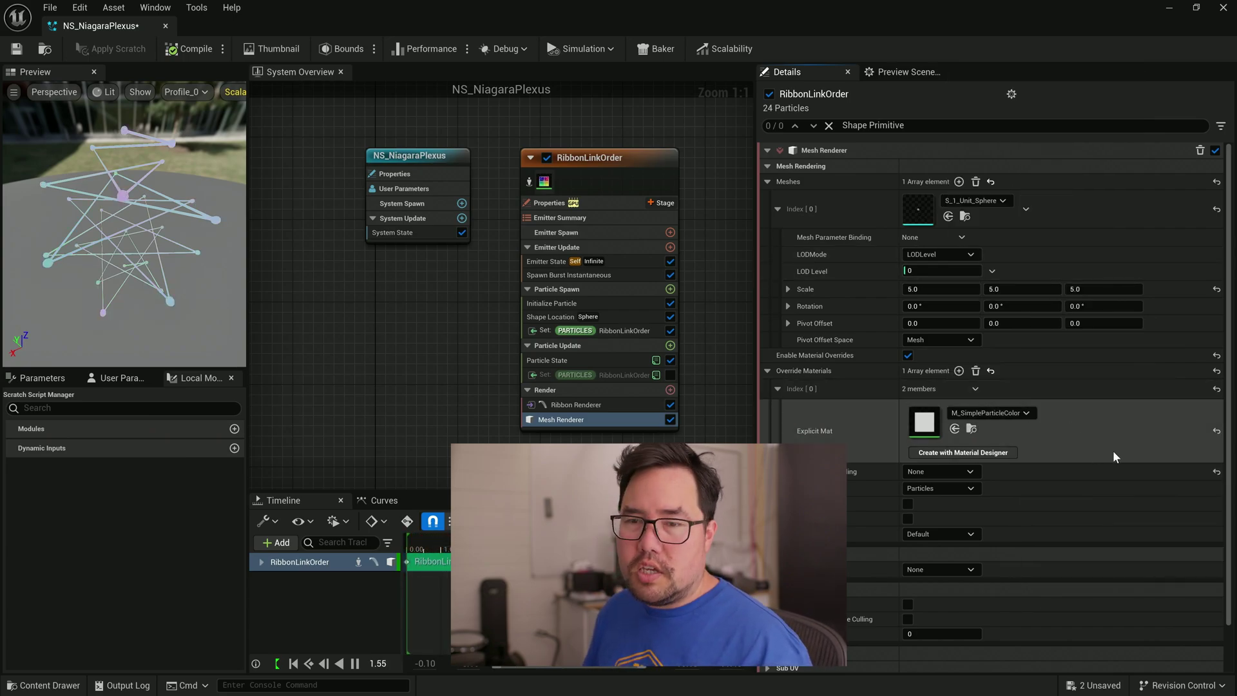
Step: In Initialize Particle, reset the Color Mode to Direct Set and set the particle color to white
{"action": "left_click_drag", "start_coordinate": [114, 200], "coordinate": [184, 205]}
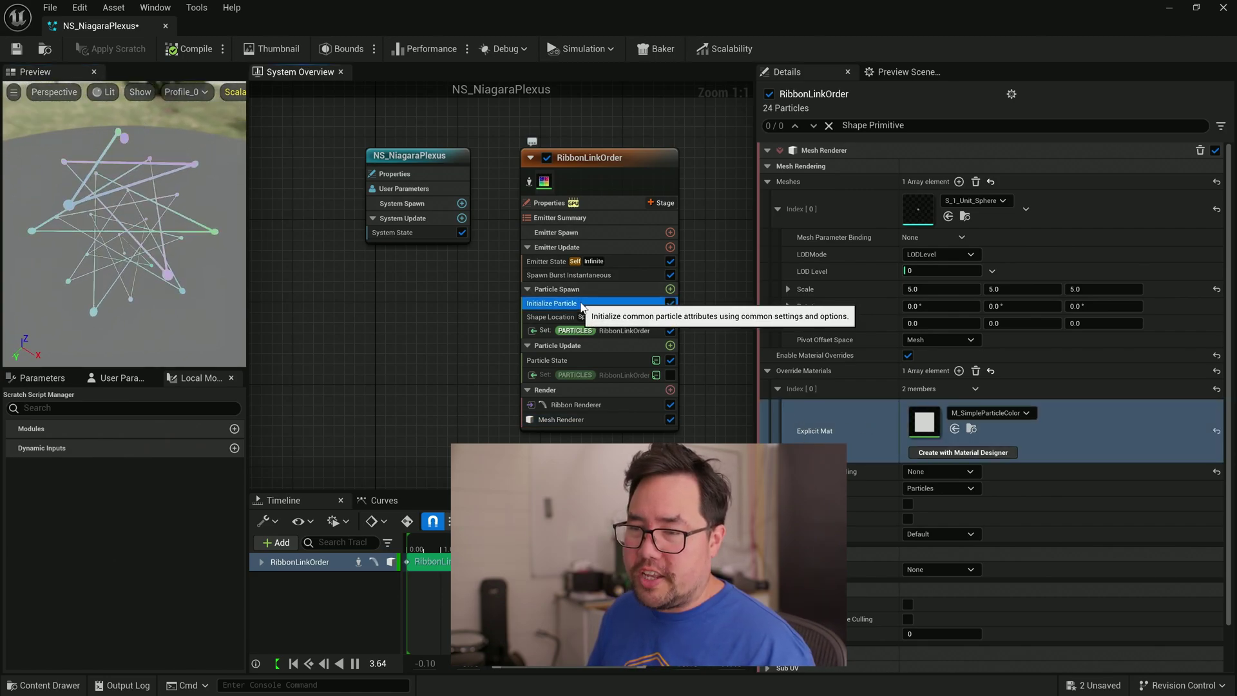
{"action": "left_click", "coordinate": [559, 303]}
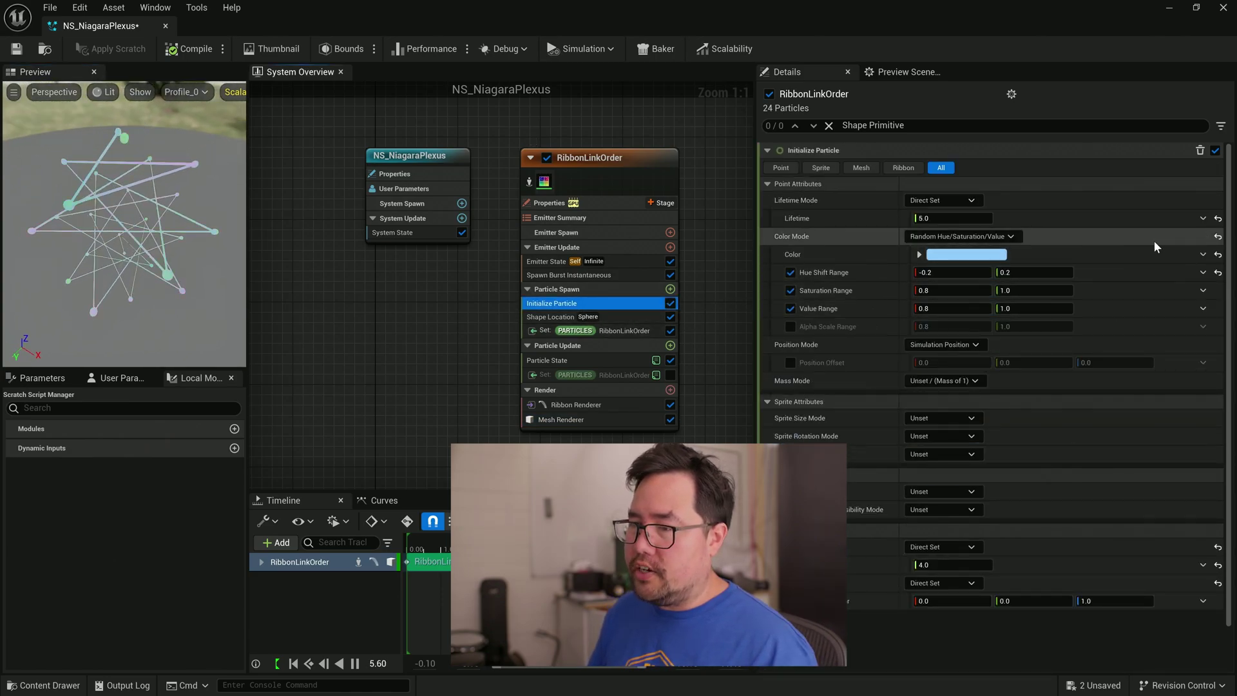
{"action": "left_click", "coordinate": [1218, 237]}
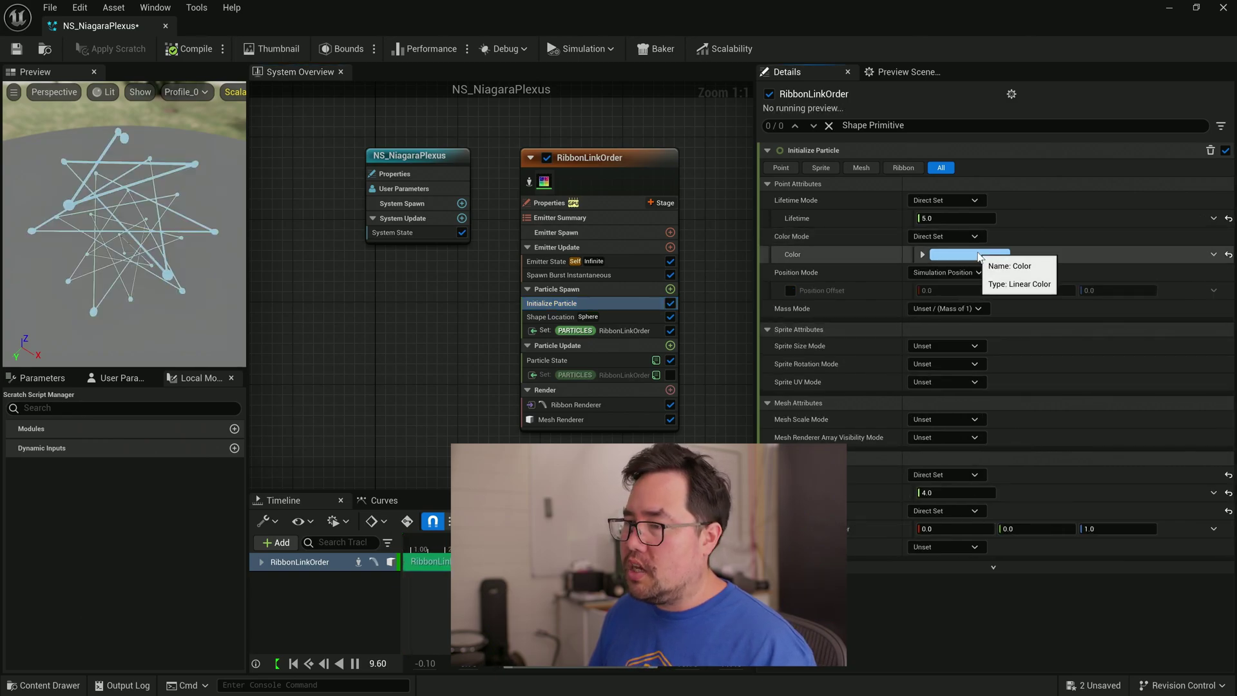
{"action": "left_click", "coordinate": [977, 254]}
{"action": "left_click_drag", "start_coordinate": [860, 393], "coordinate": [853, 449]}
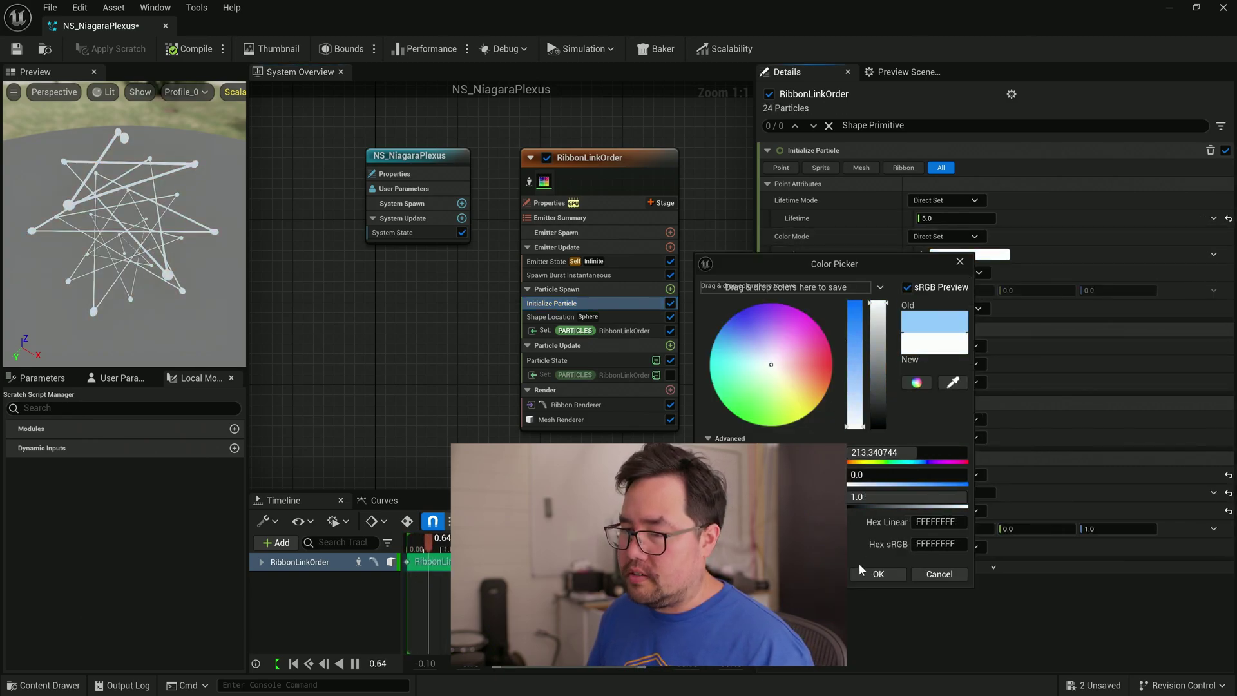
{"action": "left_click", "coordinate": [862, 572]}
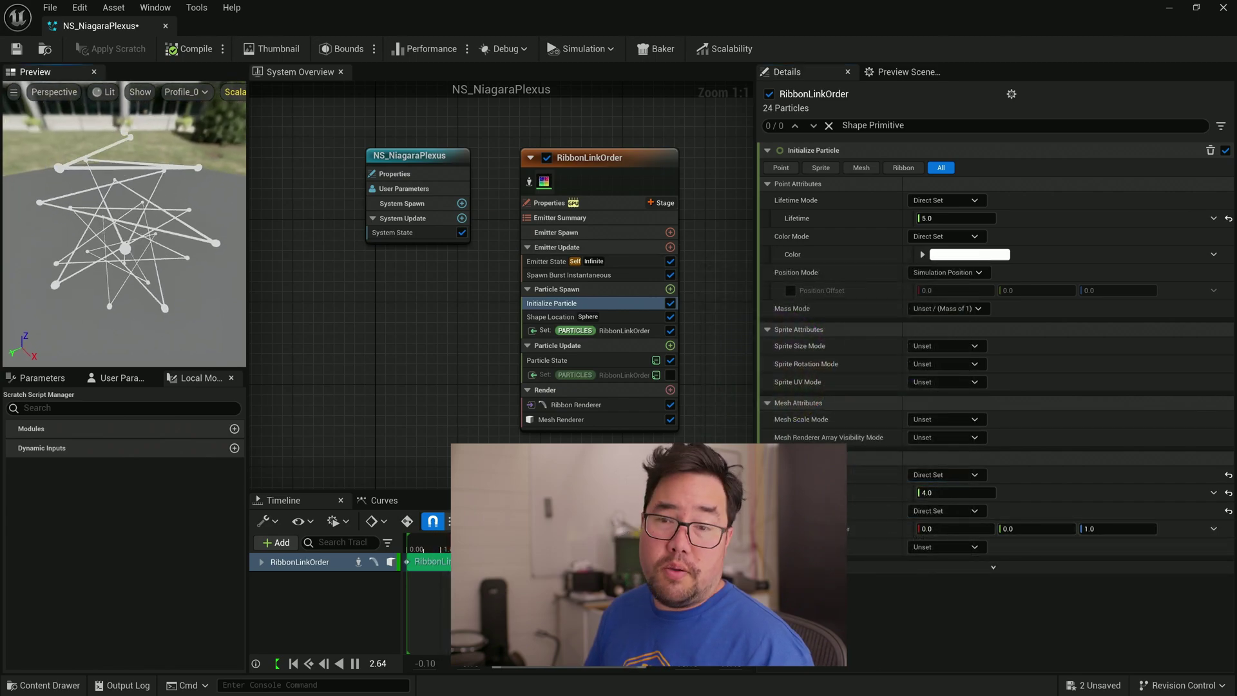
{"action": "left_click_drag", "start_coordinate": [179, 247], "coordinate": [178, 246]}
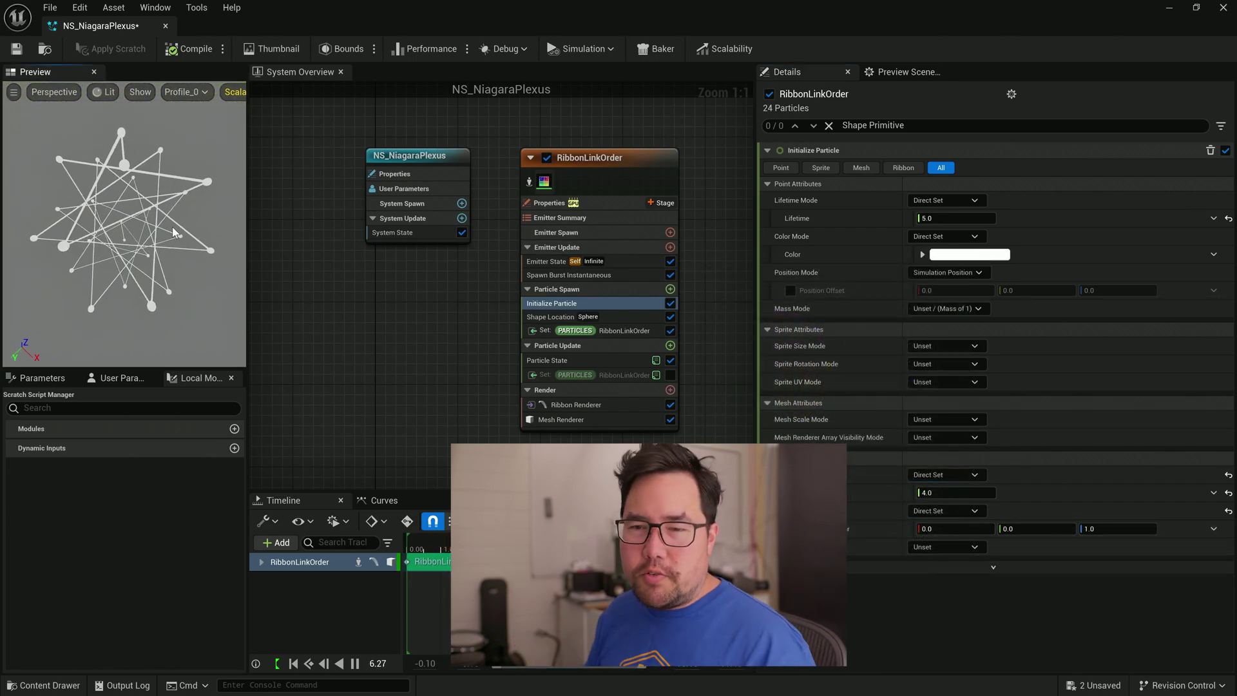
{"action": "left_click_drag", "start_coordinate": [157, 250], "coordinate": [158, 246]}
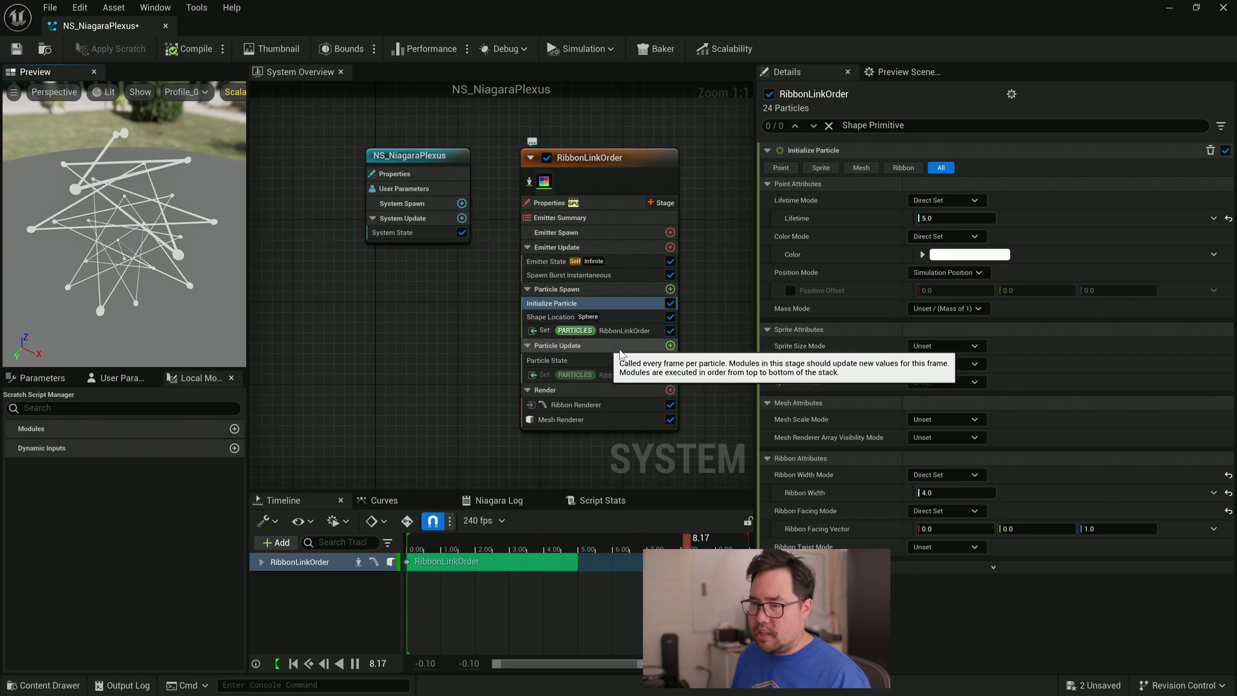
Step: Add a Curl Noise Force module to Particle Update and fix its dependency issue by adding the Solve Forces and Velocity module
{"action": "left_click", "coordinate": [670, 346]}
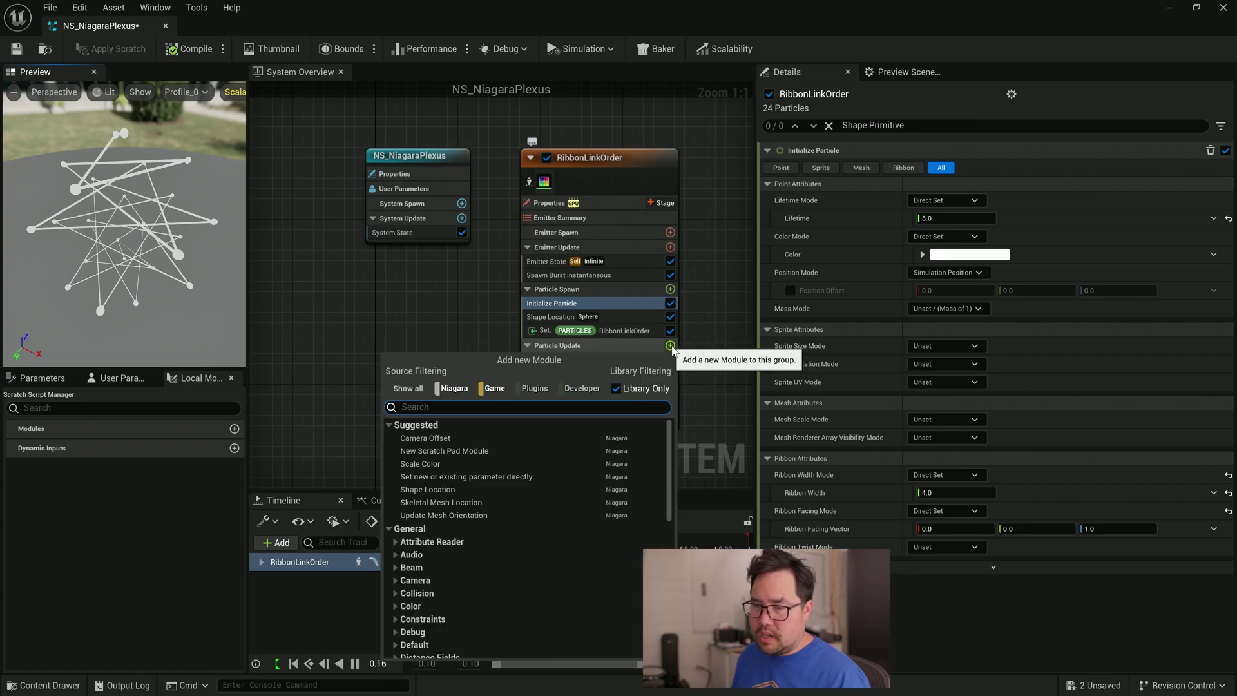
{"action": "scroll", "coordinate": [536, 558], "scroll_direction": "down", "scroll_amount": 10}
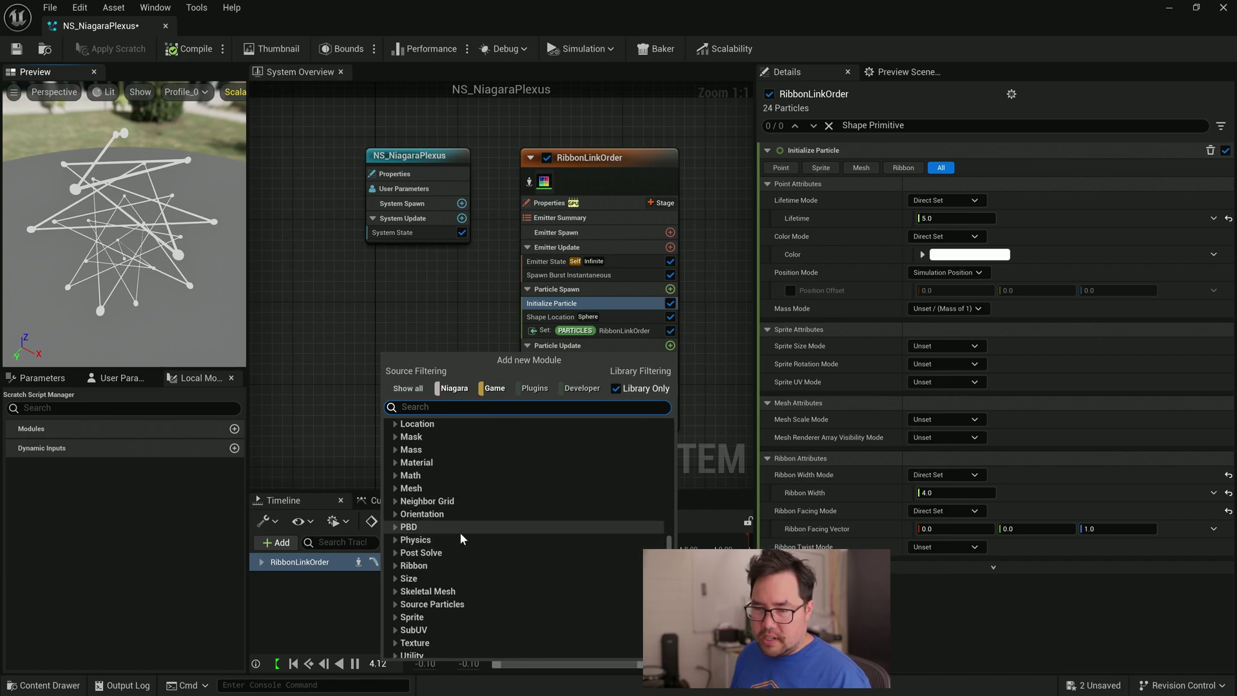
{"action": "scroll", "coordinate": [451, 522], "scroll_direction": "up", "scroll_amount": 5}
{"action": "left_click", "coordinate": [394, 489]}
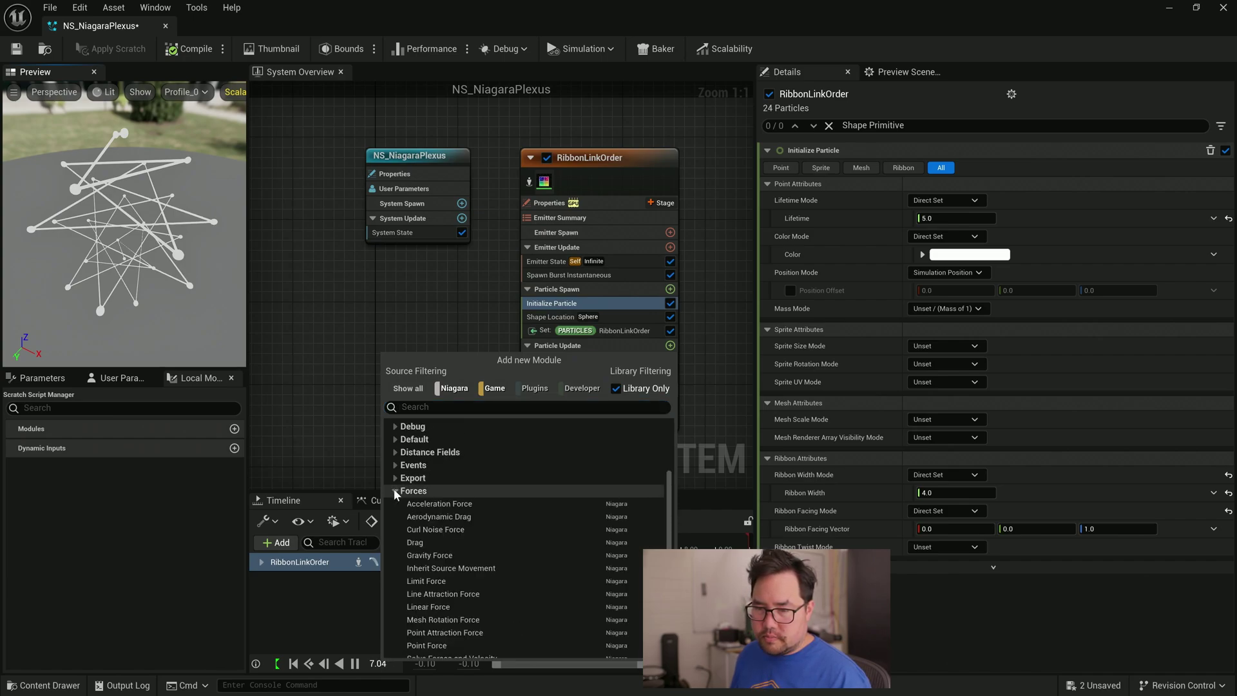
{"action": "scroll", "coordinate": [521, 554], "scroll_direction": "down", "scroll_amount": 2}
{"action": "scroll", "coordinate": [488, 530], "scroll_direction": "down", "scroll_amount": 1}
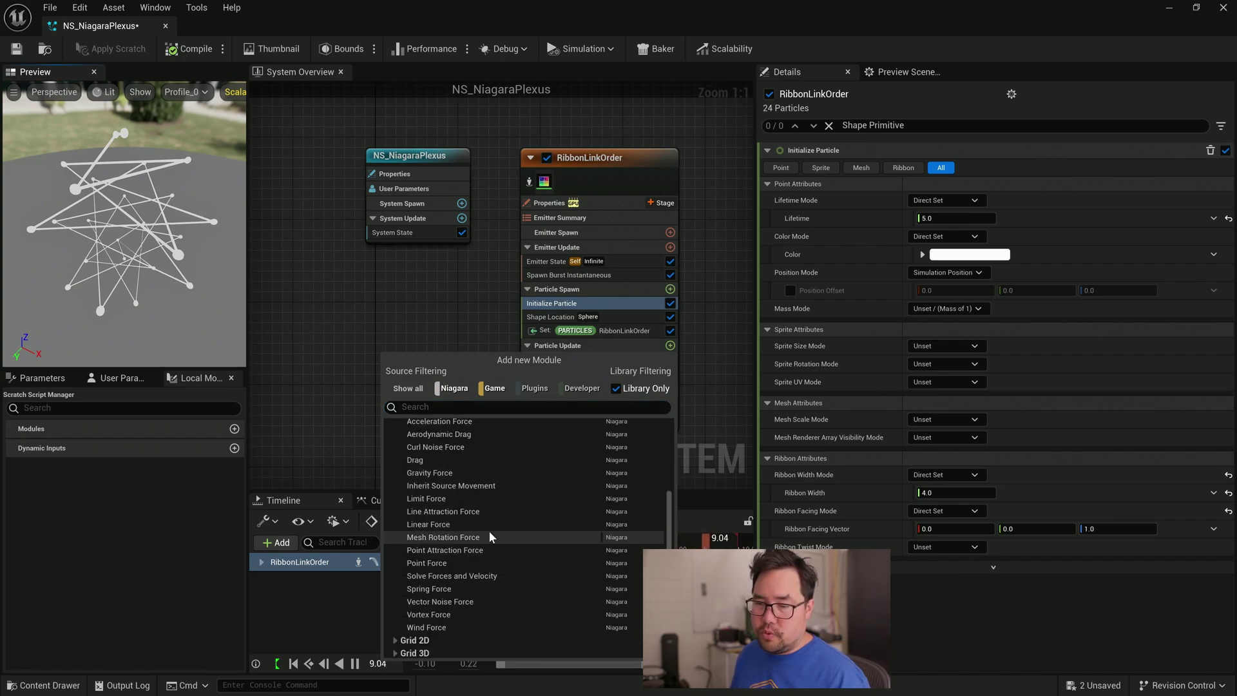
{"action": "scroll", "coordinate": [502, 580], "scroll_direction": "up", "scroll_amount": 2}
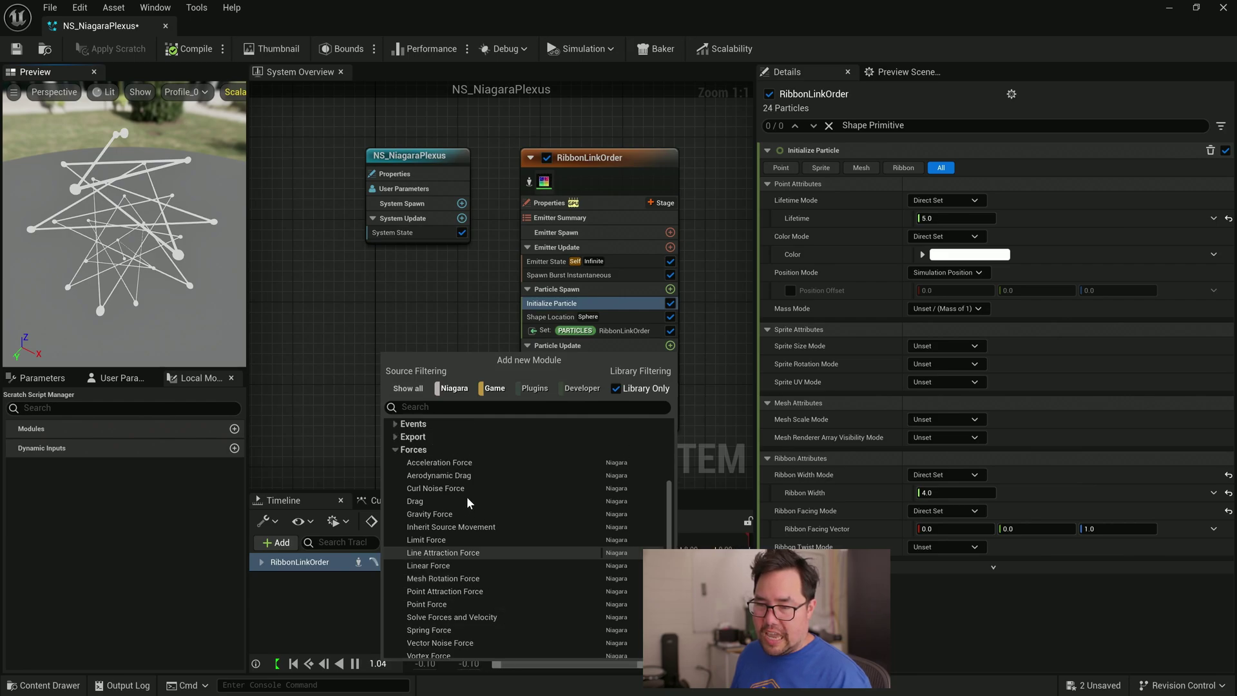
{"action": "left_click", "coordinate": [436, 488]}
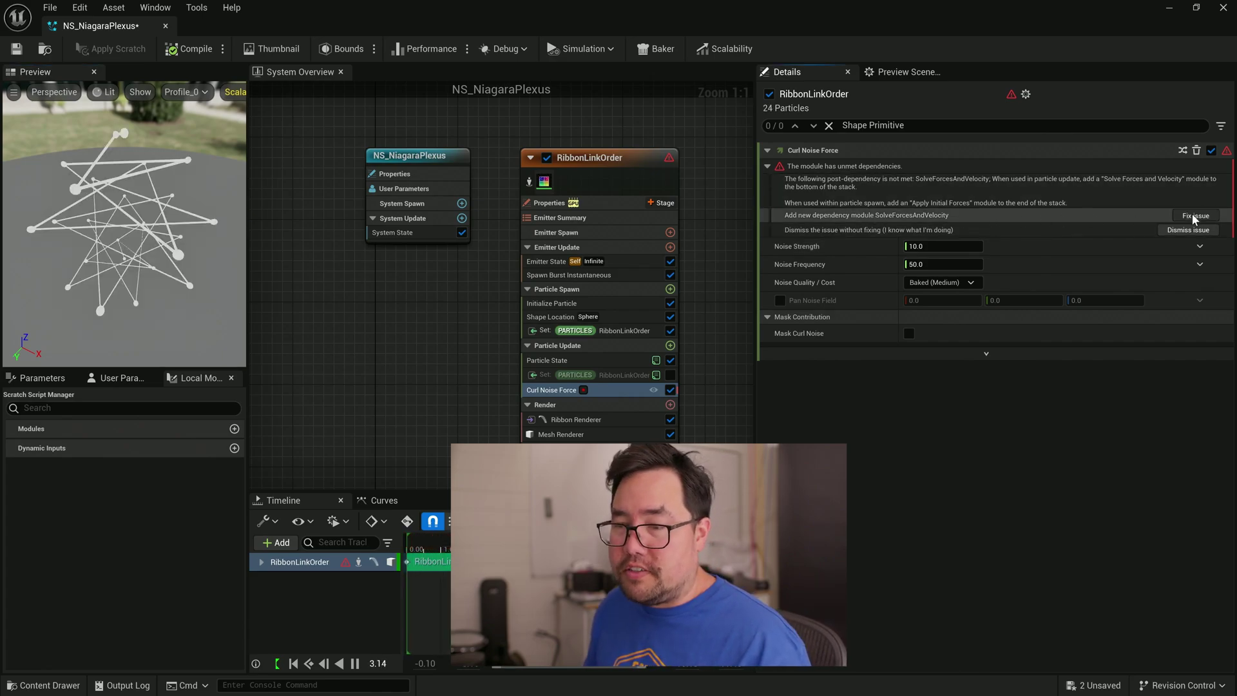
{"action": "left_click", "coordinate": [1195, 215]}
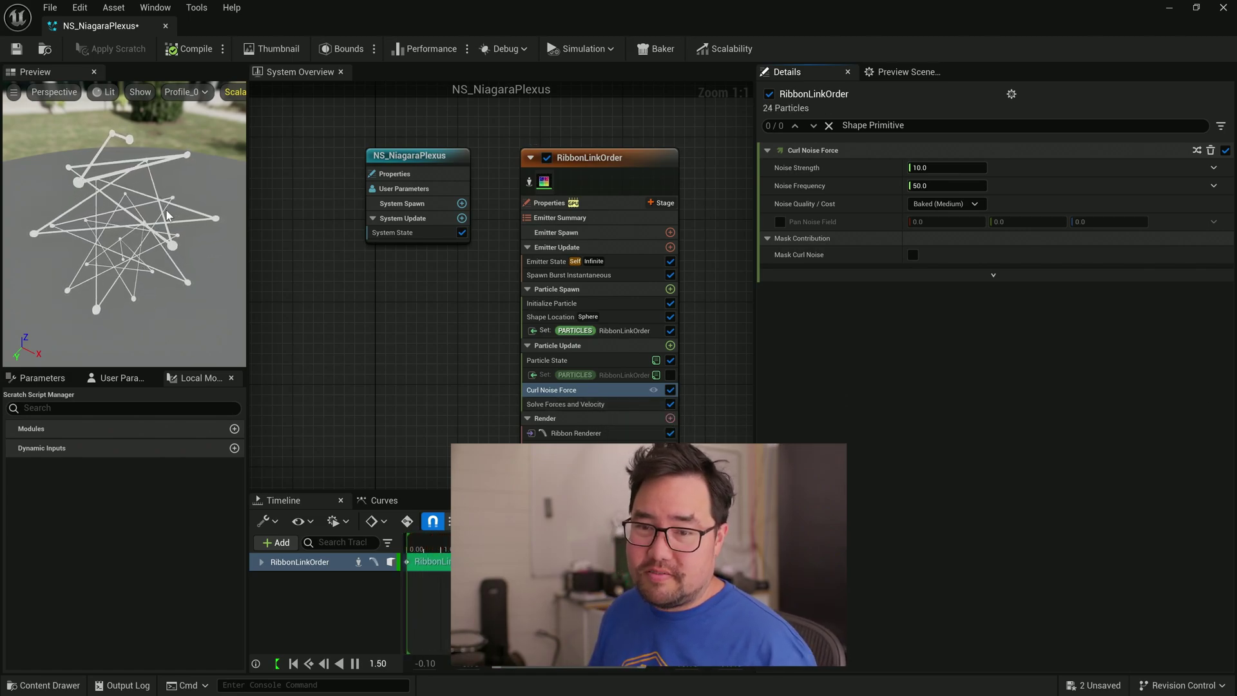
Step: Examine the curl-noise motion of the linked spheres and ribbons in the preview from several angles
{"action": "mouse_move", "coordinate": [167, 216]}
{"action": "left_mouse_down"}
{"action": "mouse_move", "coordinate": [166, 200]}
{"action": "mouse_move", "coordinate": [148, 231]}
{"action": "left_mouse_up"}
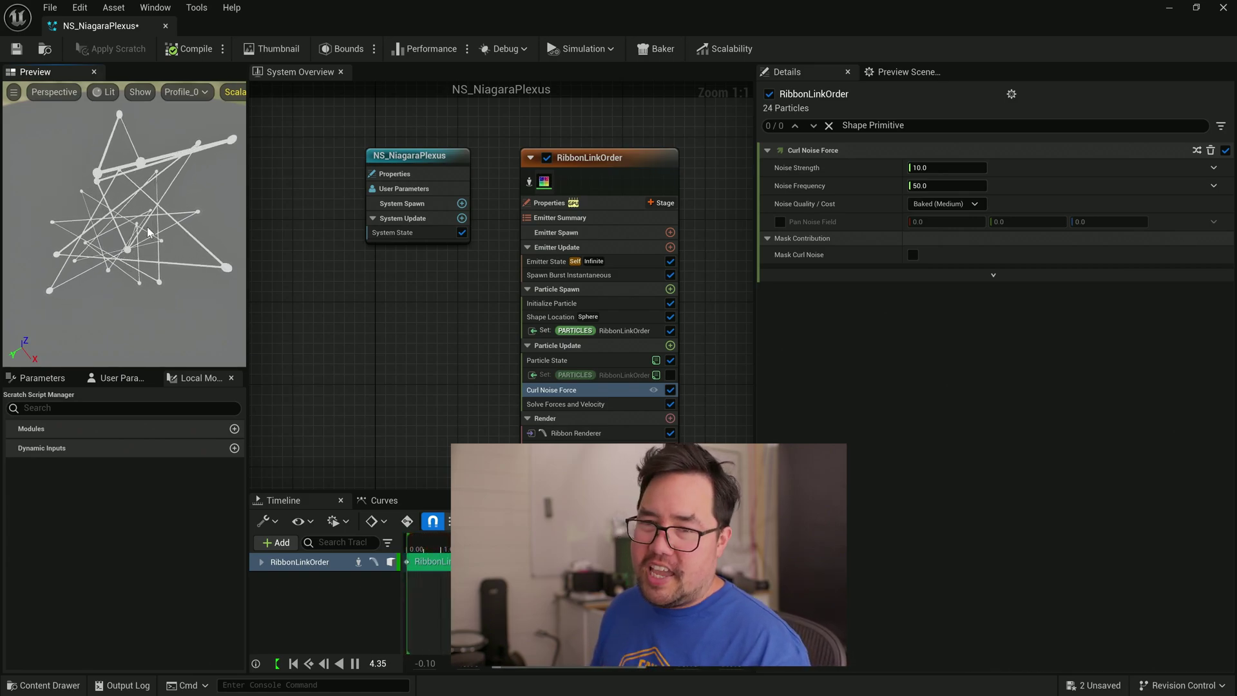
{"action": "left_click_drag", "start_coordinate": [147, 231], "coordinate": [147, 251]}
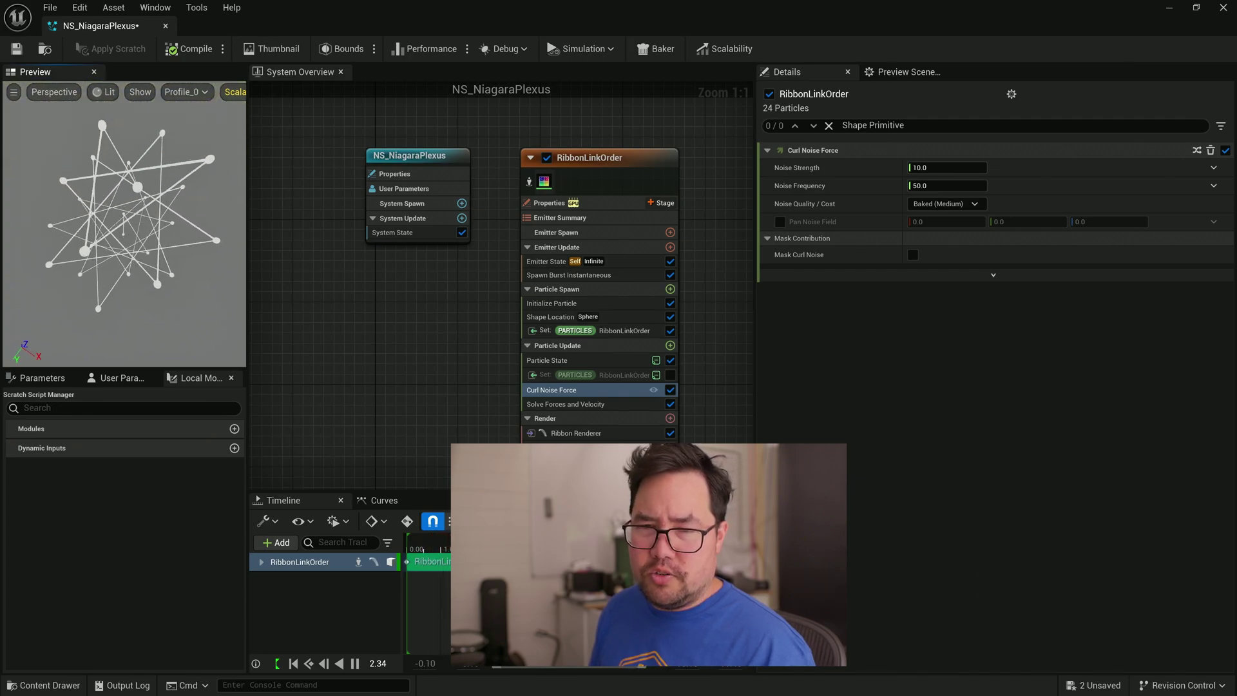
{"action": "left_click_drag", "start_coordinate": [146, 224], "coordinate": [147, 224]}
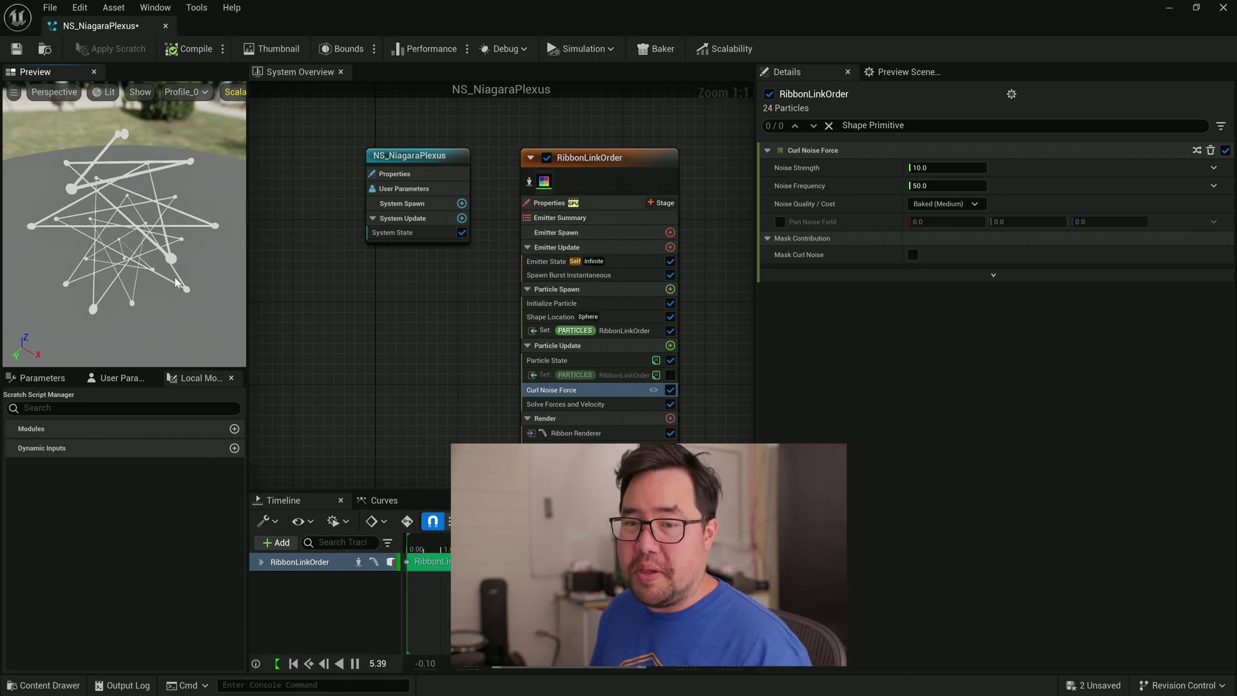
{"action": "left_click_drag", "start_coordinate": [175, 283], "coordinate": [176, 282]}
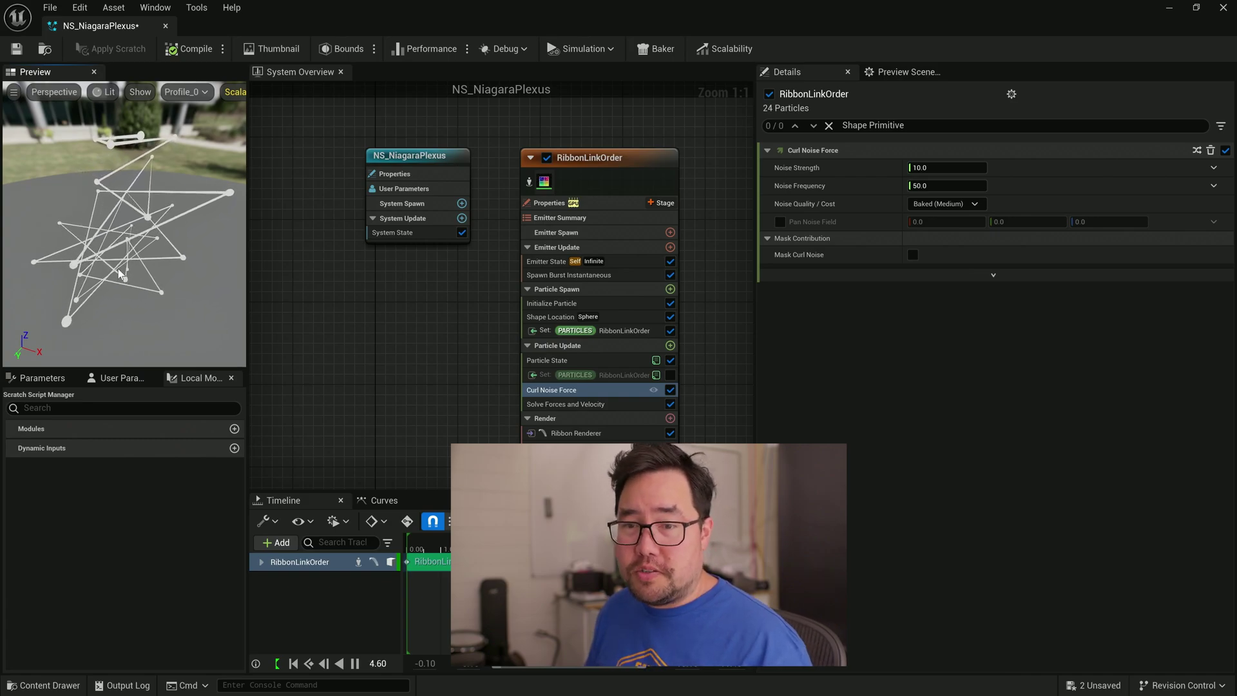
{"action": "left_click_drag", "start_coordinate": [119, 274], "coordinate": [136, 261]}
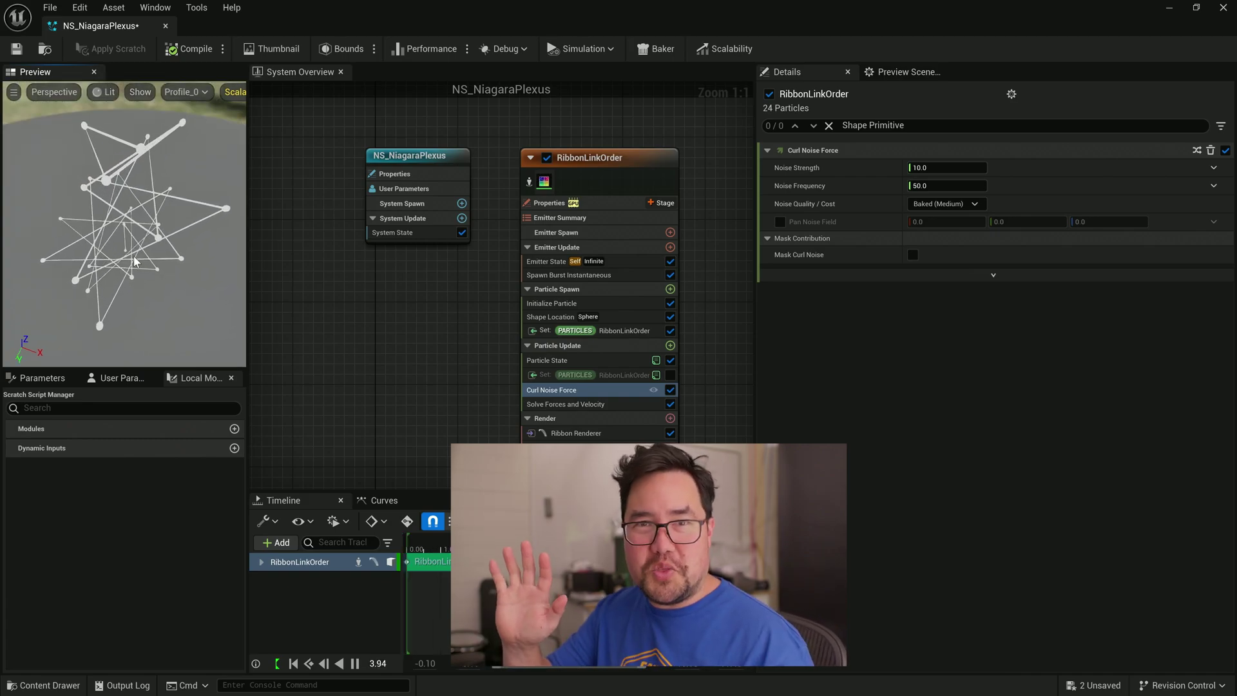